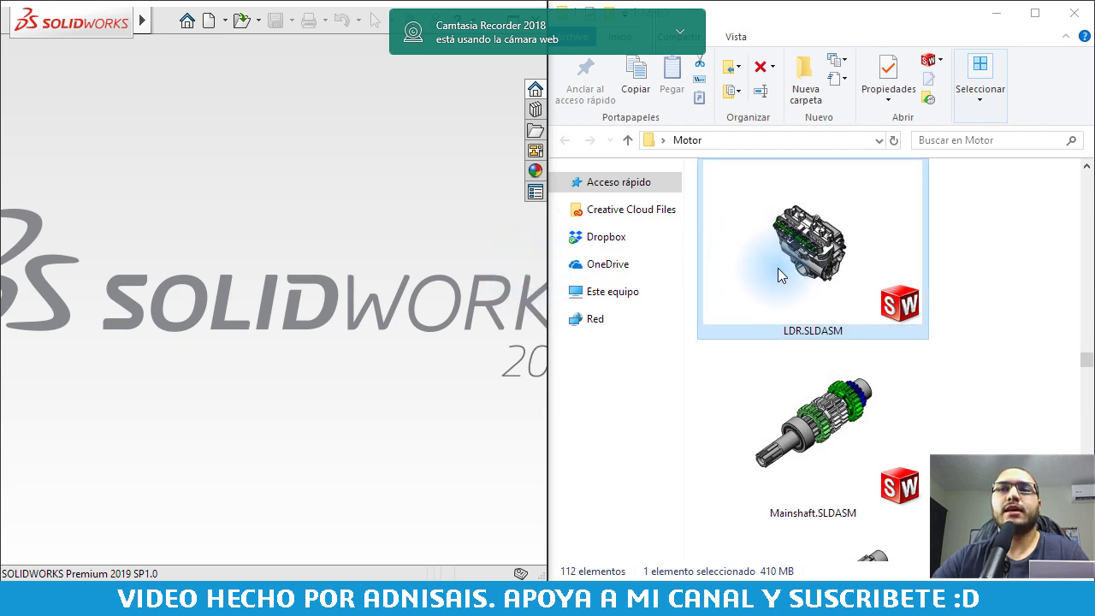
Open LDR.SLDASM from the top-level assemblies filter, keeping the resolved mode.
{"action": "left_click", "coordinate": [245, 22]}
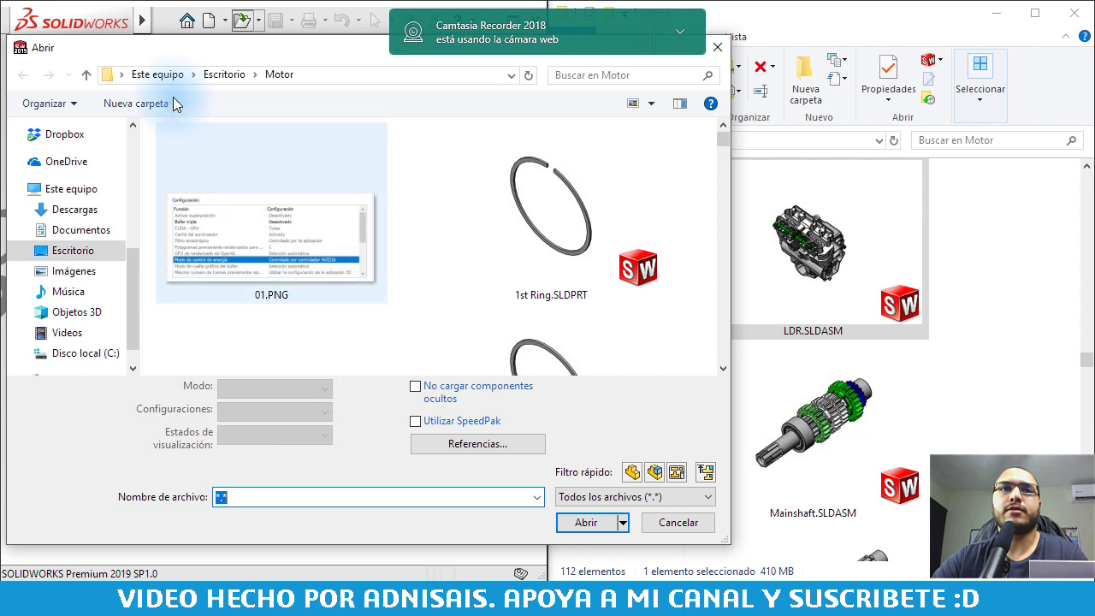
{"action": "left_click", "coordinate": [706, 473]}
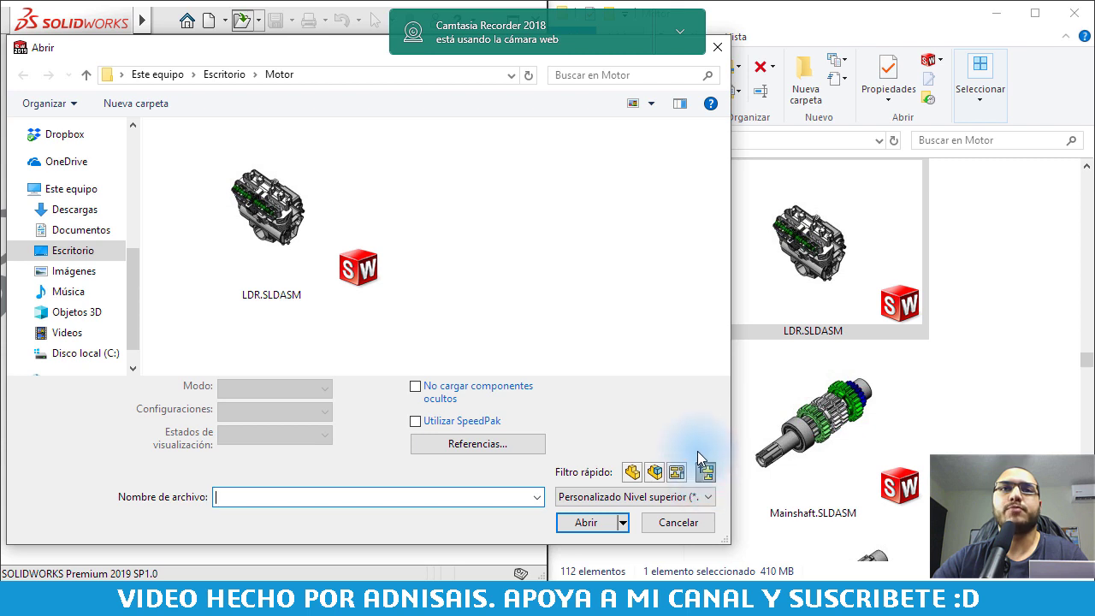
{"action": "left_click", "coordinate": [282, 218]}
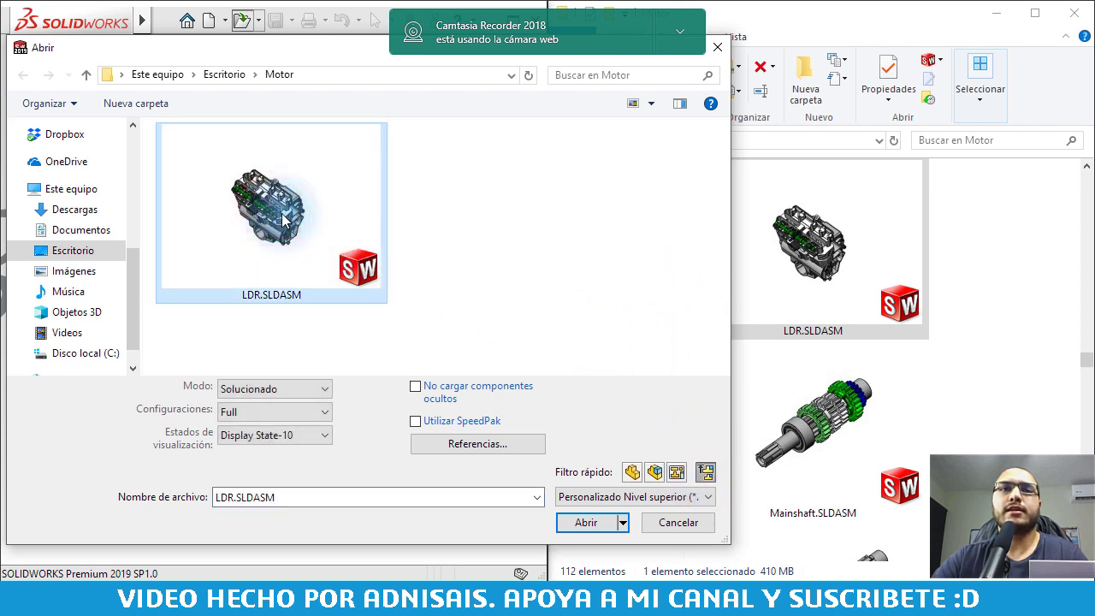
{"action": "left_click", "coordinate": [296, 388]}
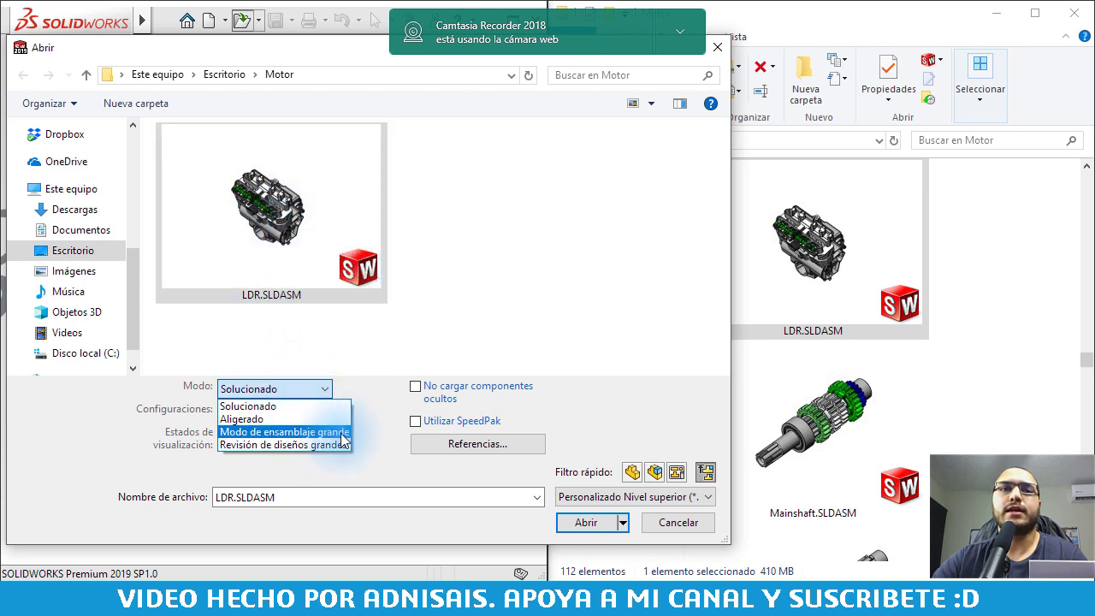
{"action": "left_click", "coordinate": [310, 329]}
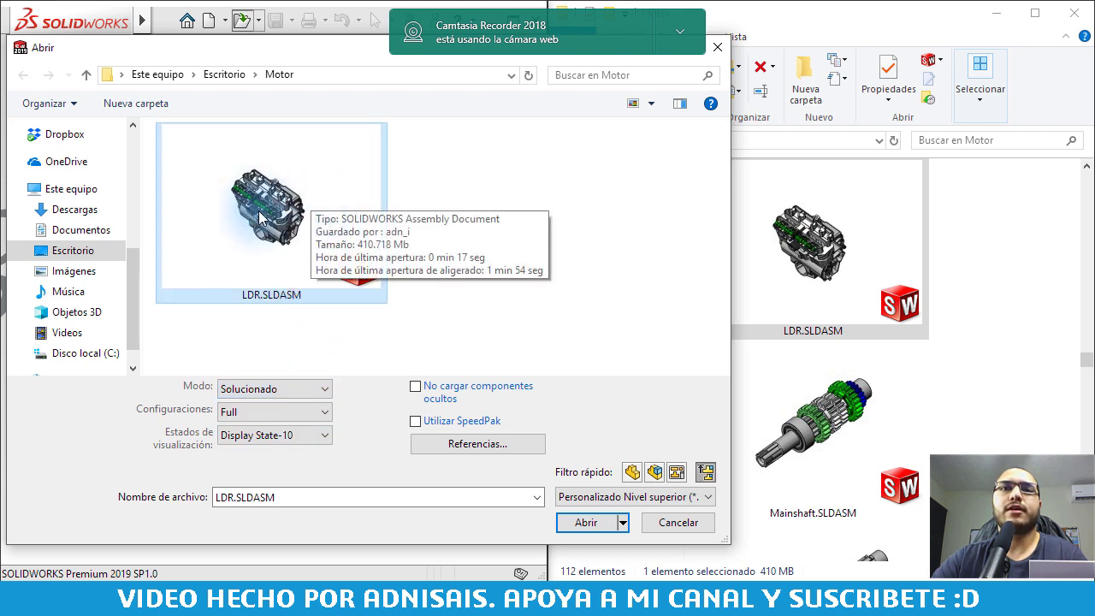
{"action": "left_click", "coordinate": [586, 523]}
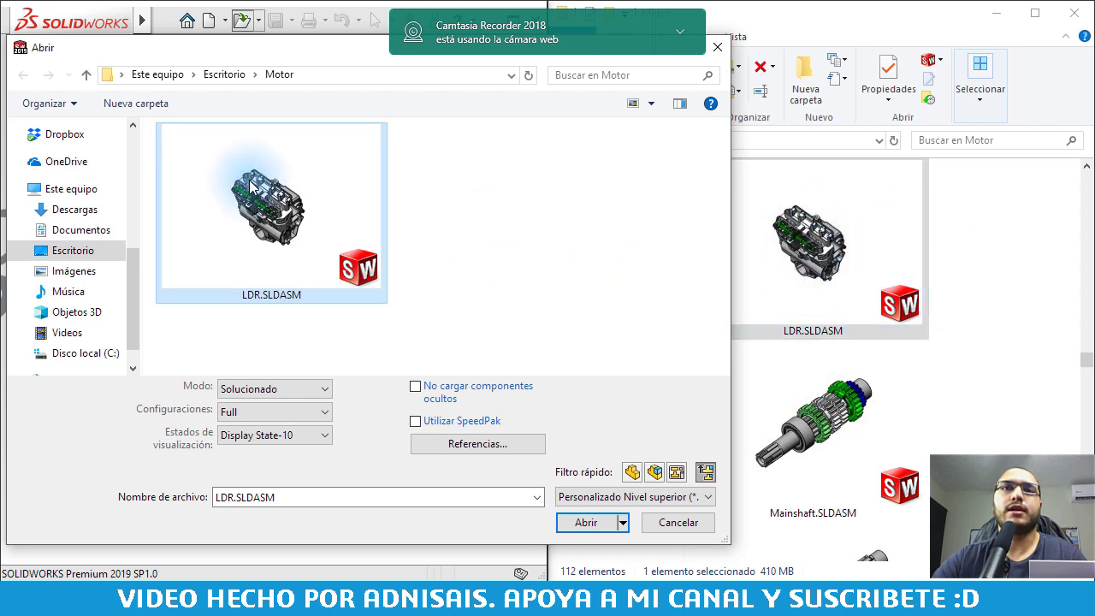
{"action": "left_click", "coordinate": [603, 525]}
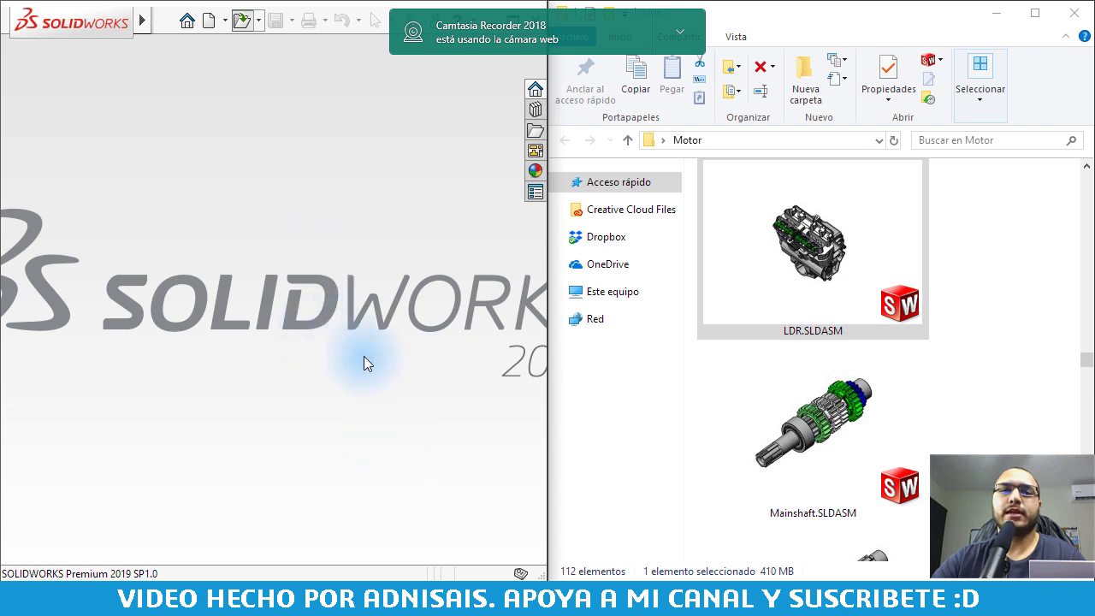
Switch to Chrome and visit the adnisais.com Blog and Sobre mí pages.
{"action": "left_click", "coordinate": [427, 577]}
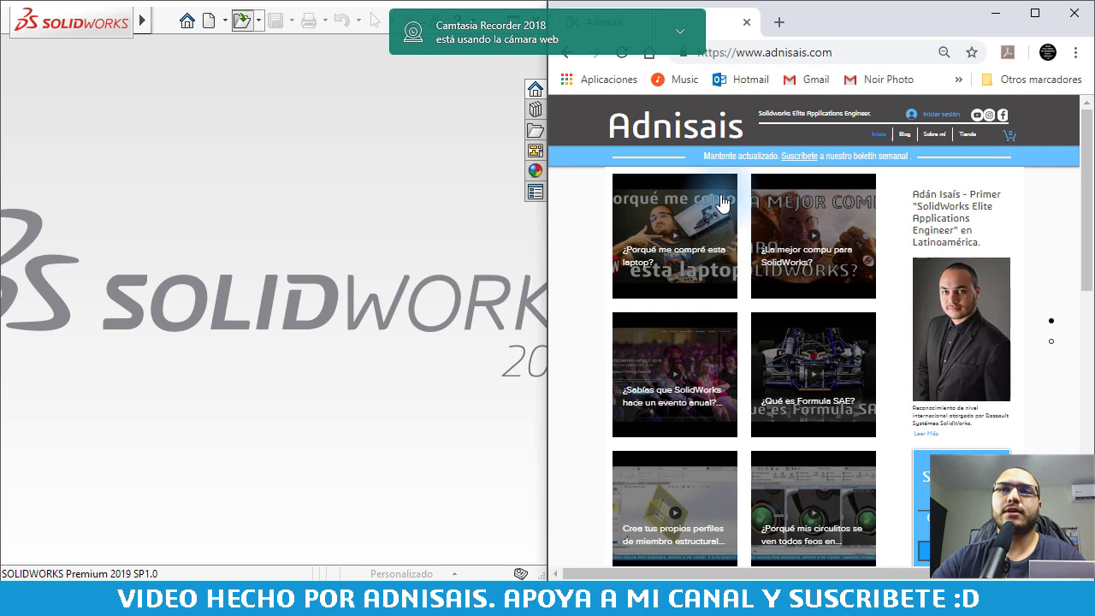
{"action": "left_click", "coordinate": [905, 136]}
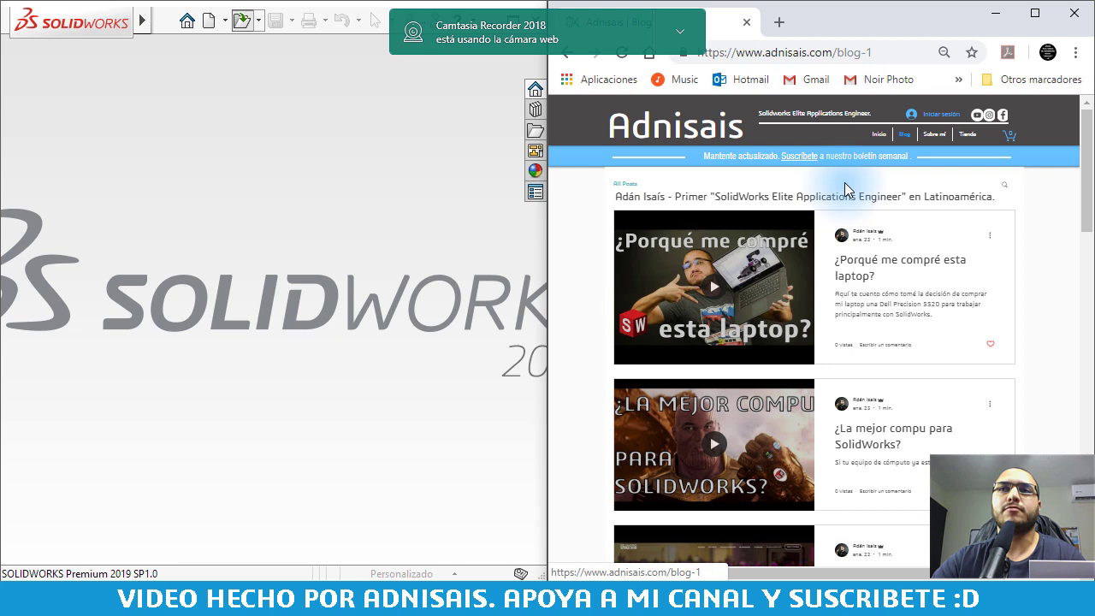
{"action": "left_click", "coordinate": [935, 134]}
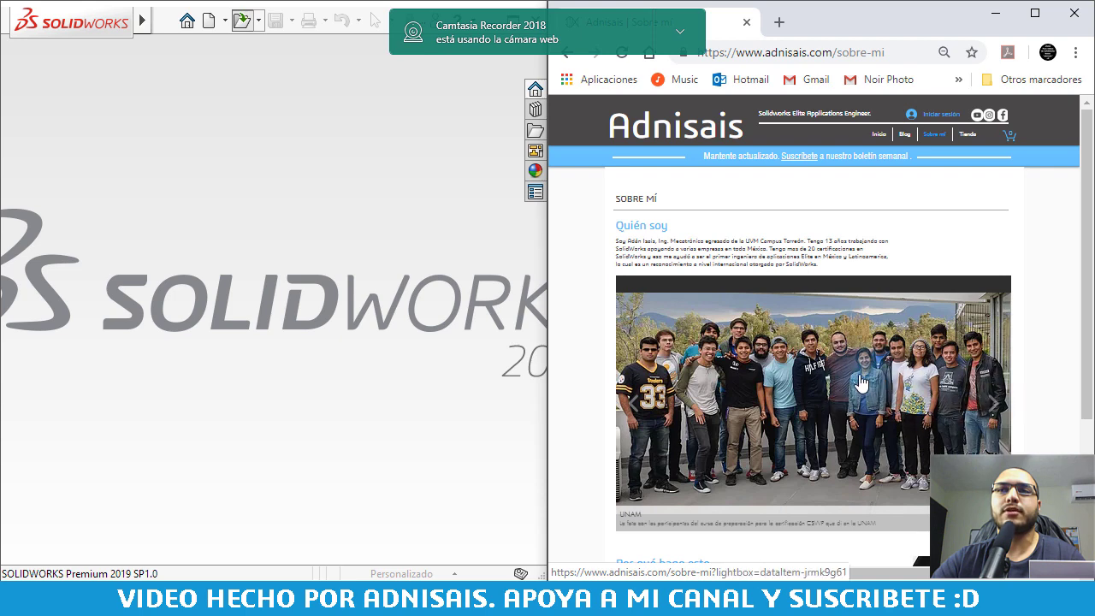
Step through the Sobre mí photo slider and enlarged laptop photo, then go to Tienda.
{"action": "left_click", "coordinate": [994, 402]}
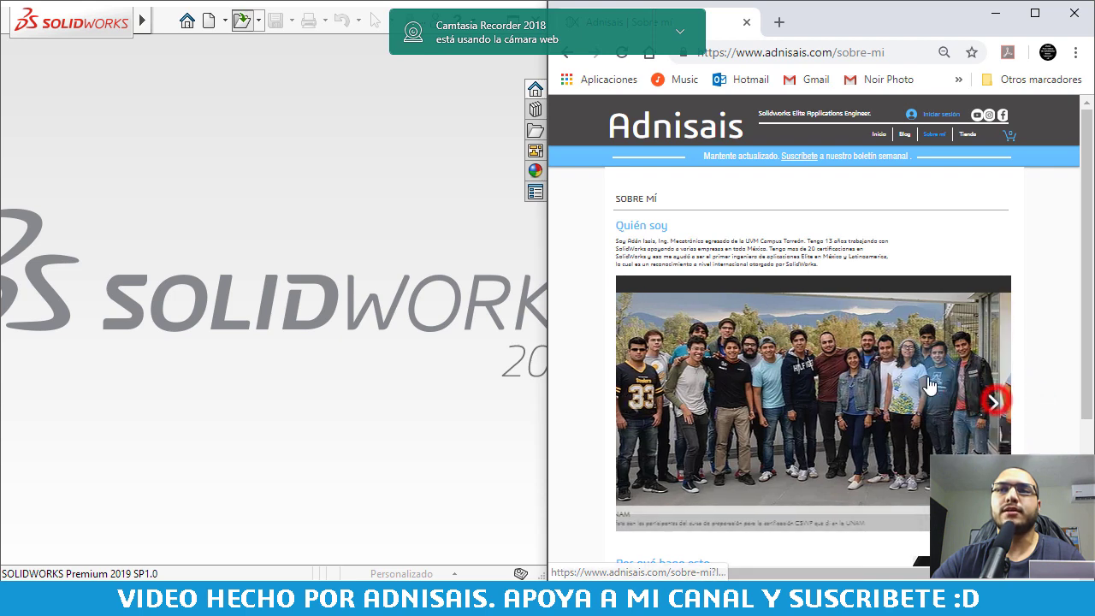
{"action": "left_click", "coordinate": [992, 403]}
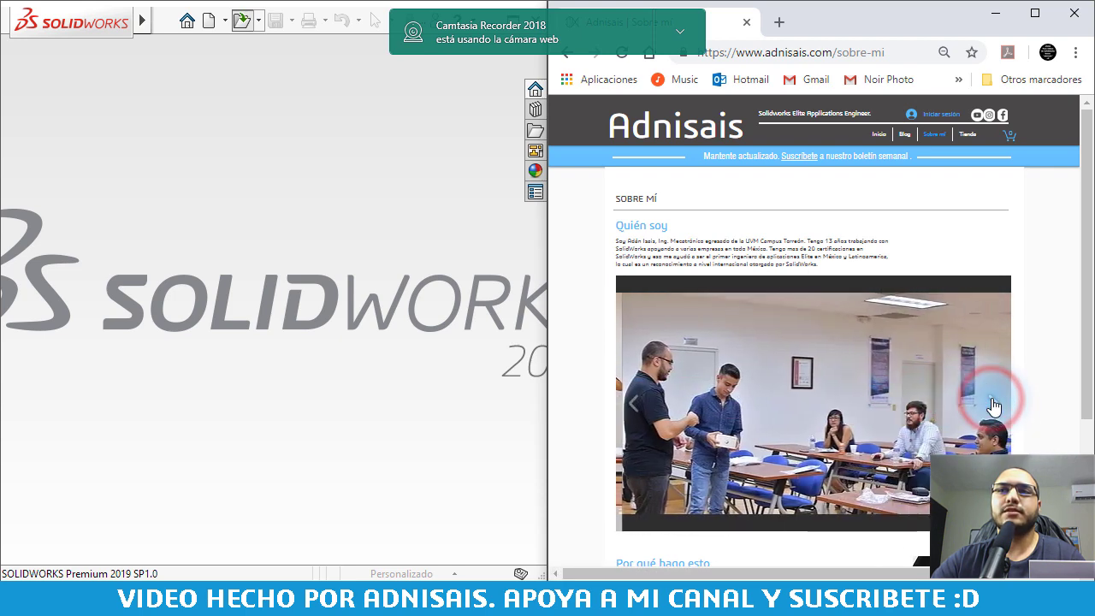
{"action": "left_click", "coordinate": [992, 404]}
{"action": "left_click", "coordinate": [992, 404]}
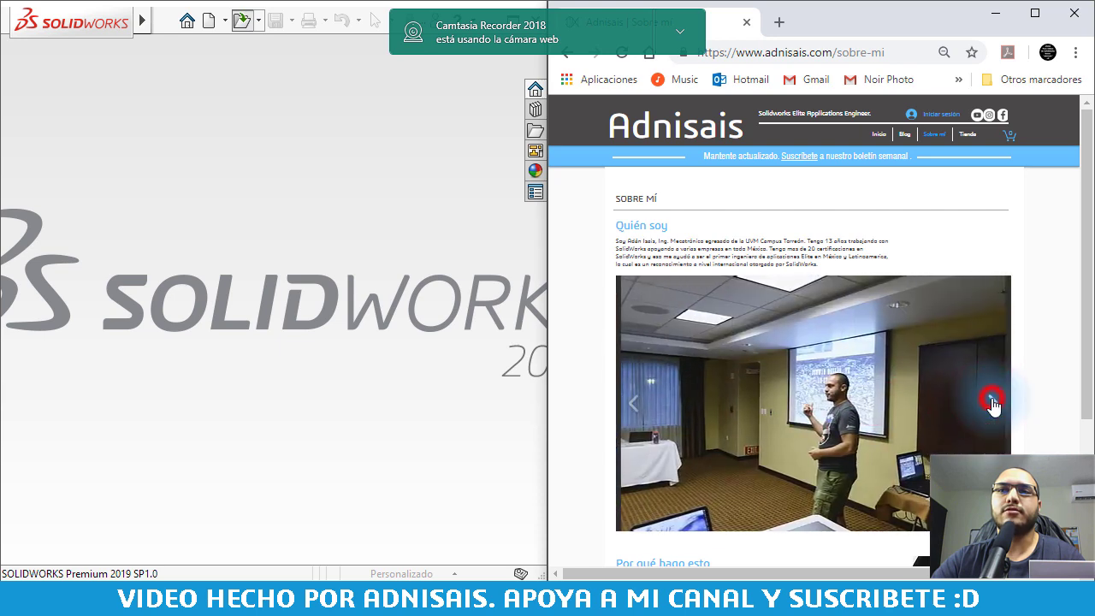
{"action": "left_click", "coordinate": [993, 403]}
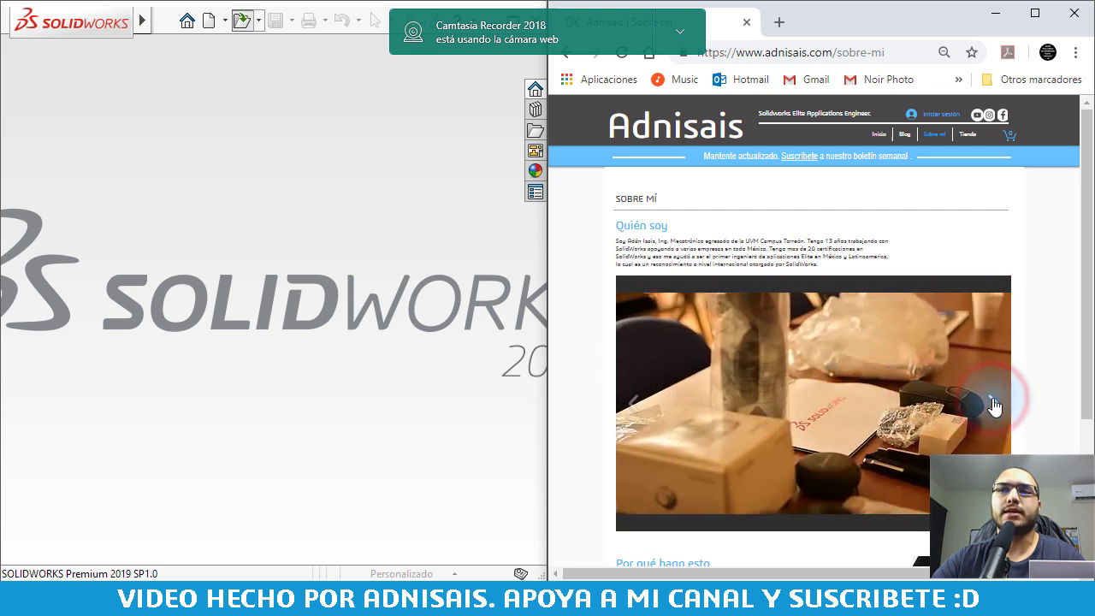
{"action": "left_click", "coordinate": [993, 403]}
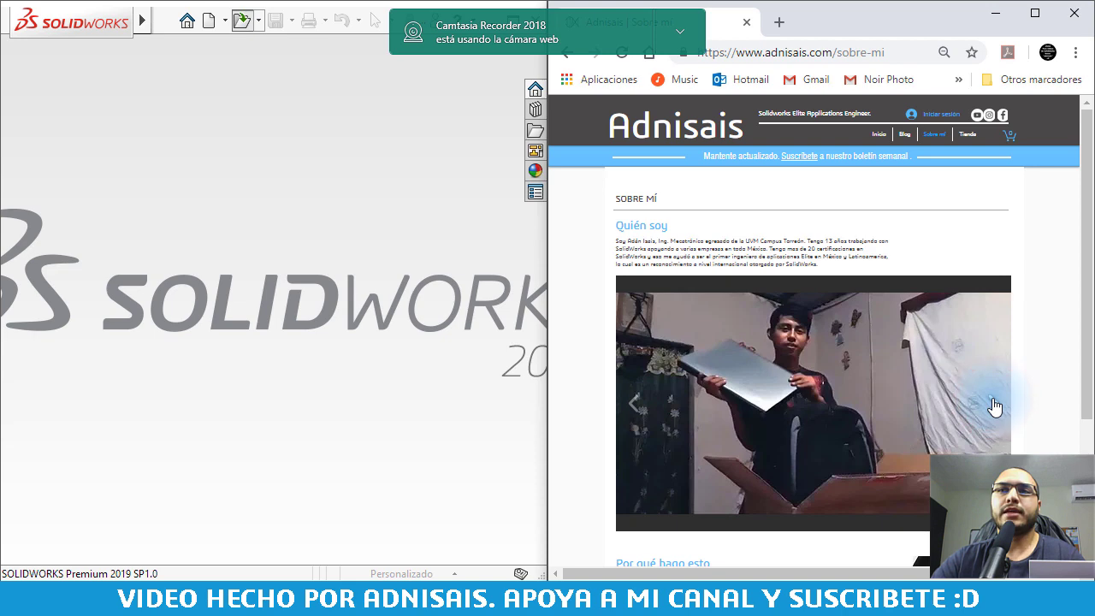
{"action": "left_click", "coordinate": [999, 400]}
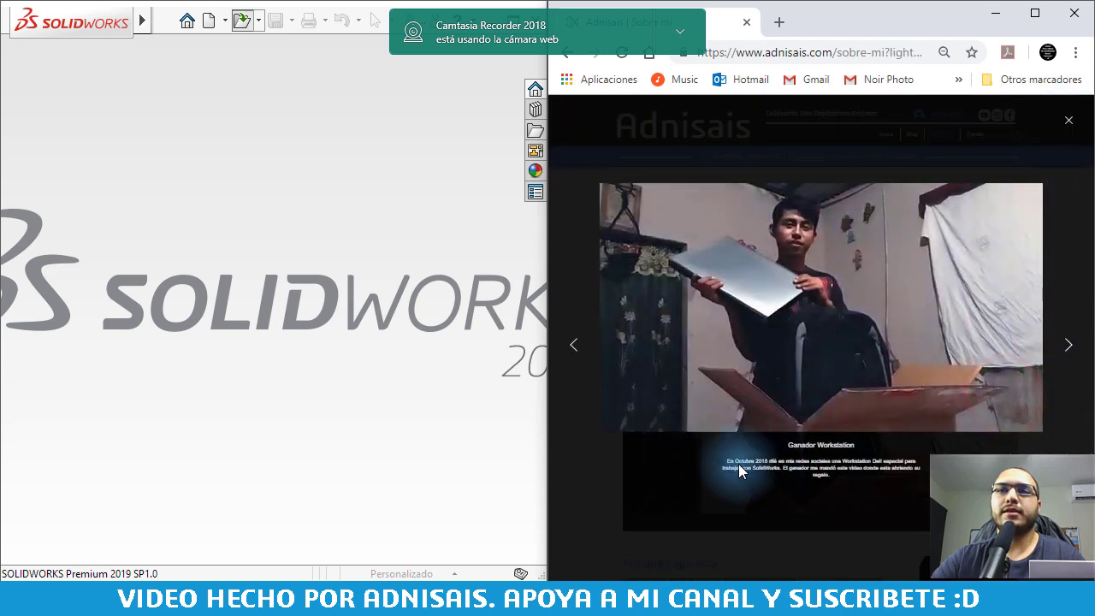
{"action": "left_click", "coordinate": [1074, 128]}
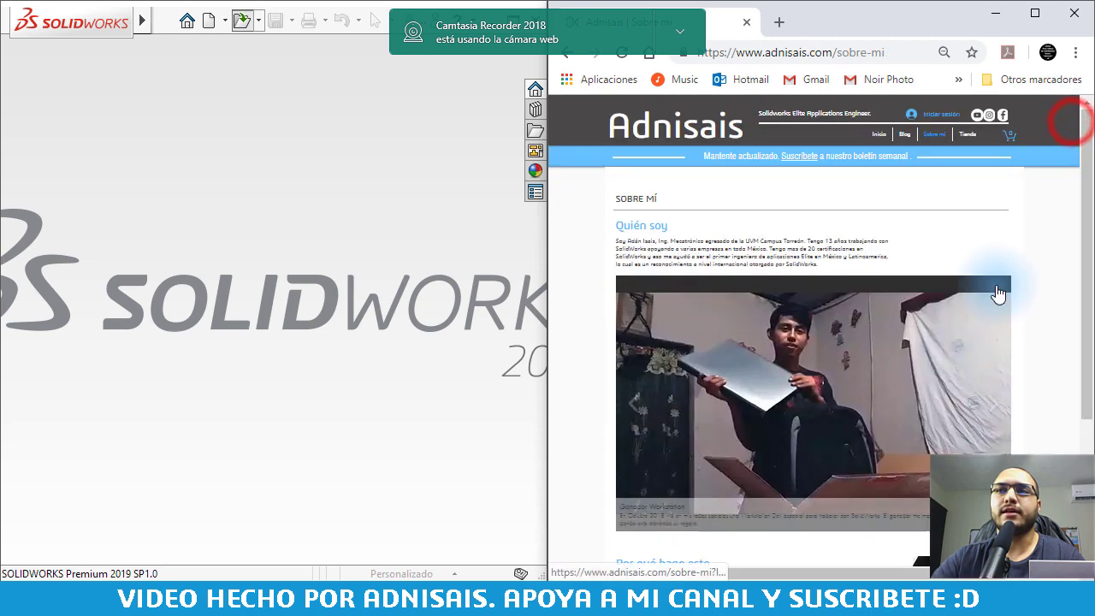
{"action": "left_click", "coordinate": [996, 409]}
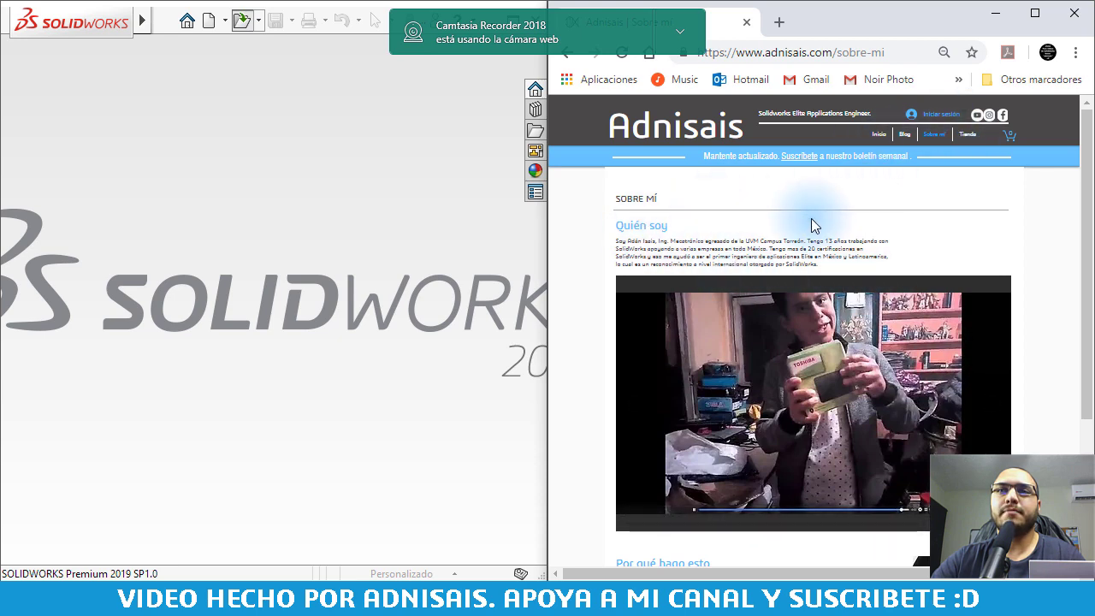
{"action": "left_click", "coordinate": [968, 134]}
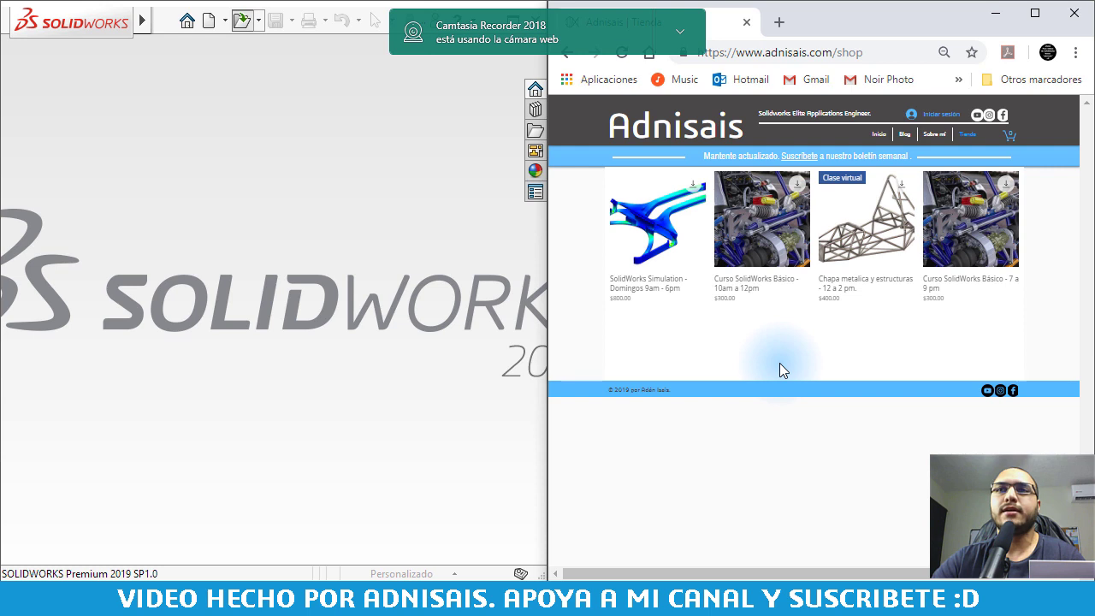
Add the SolidWorks Simulation course with the Lanzamiento discount and reach checkout at $640.00.
{"action": "left_click", "coordinate": [643, 229]}
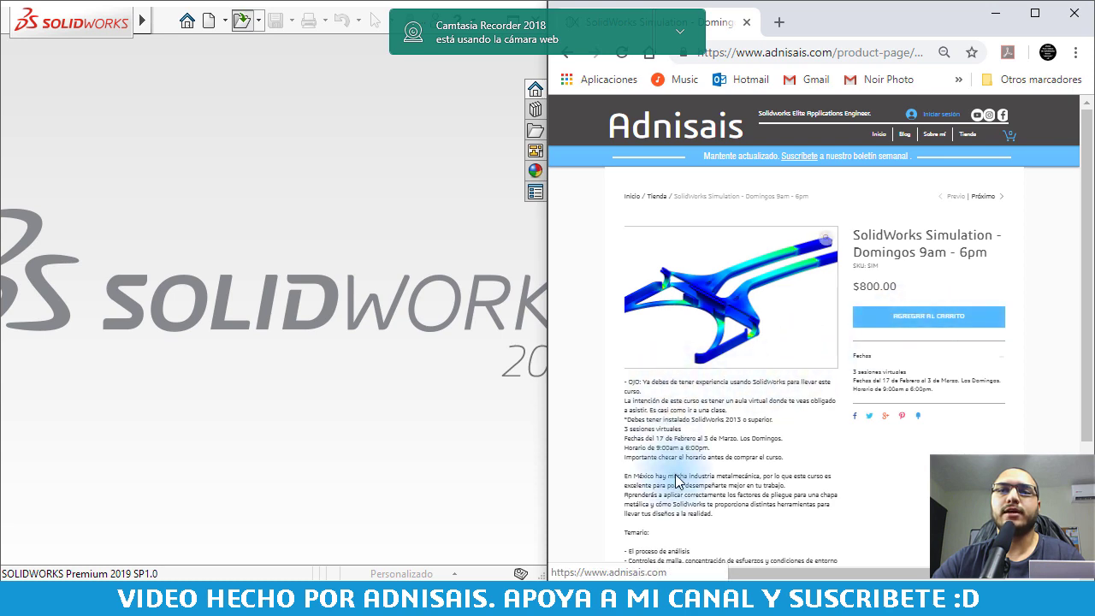
{"action": "scroll", "coordinate": [786, 465], "scroll_direction": "down", "scroll_amount": 2}
{"action": "left_click", "coordinate": [929, 160]}
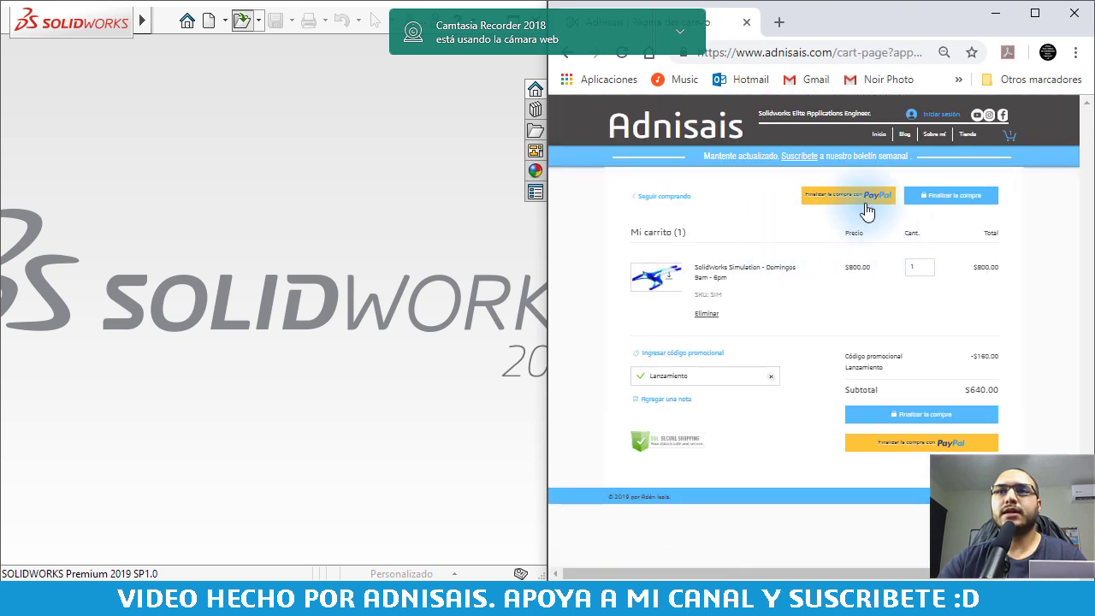
{"action": "left_click", "coordinate": [954, 207]}
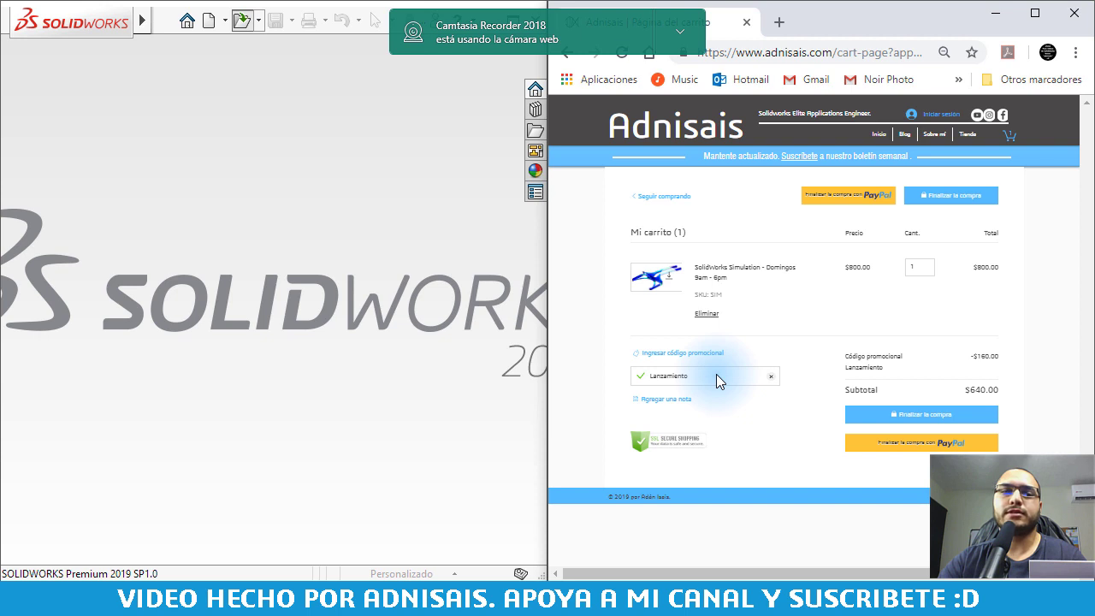
{"action": "left_click", "coordinate": [932, 419]}
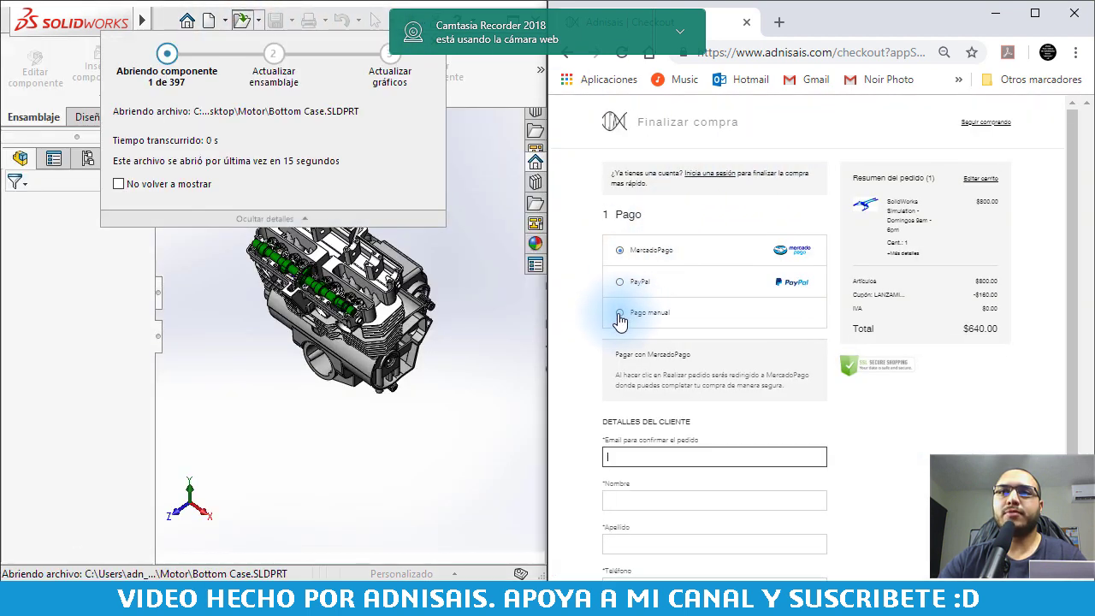
{"action": "left_click", "coordinate": [622, 313]}
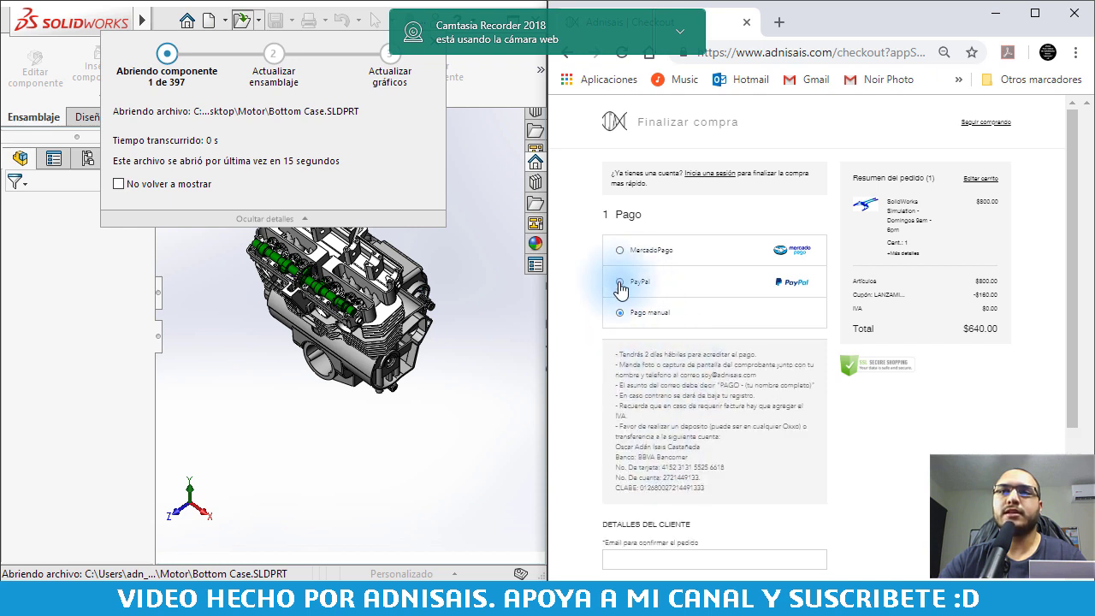
{"action": "left_click", "coordinate": [624, 251]}
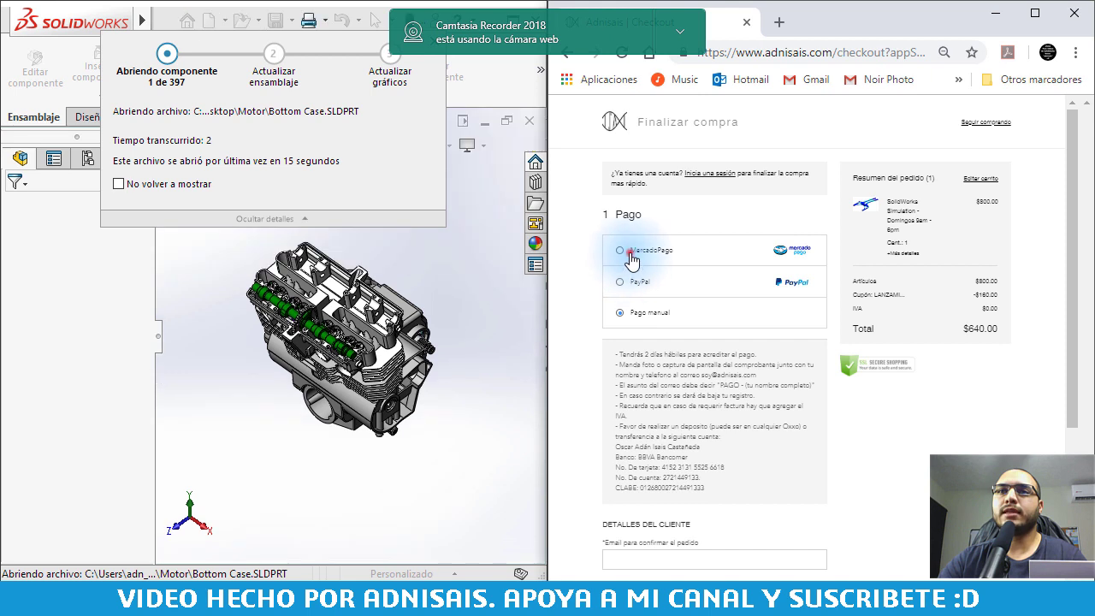
{"action": "left_click", "coordinate": [637, 284]}
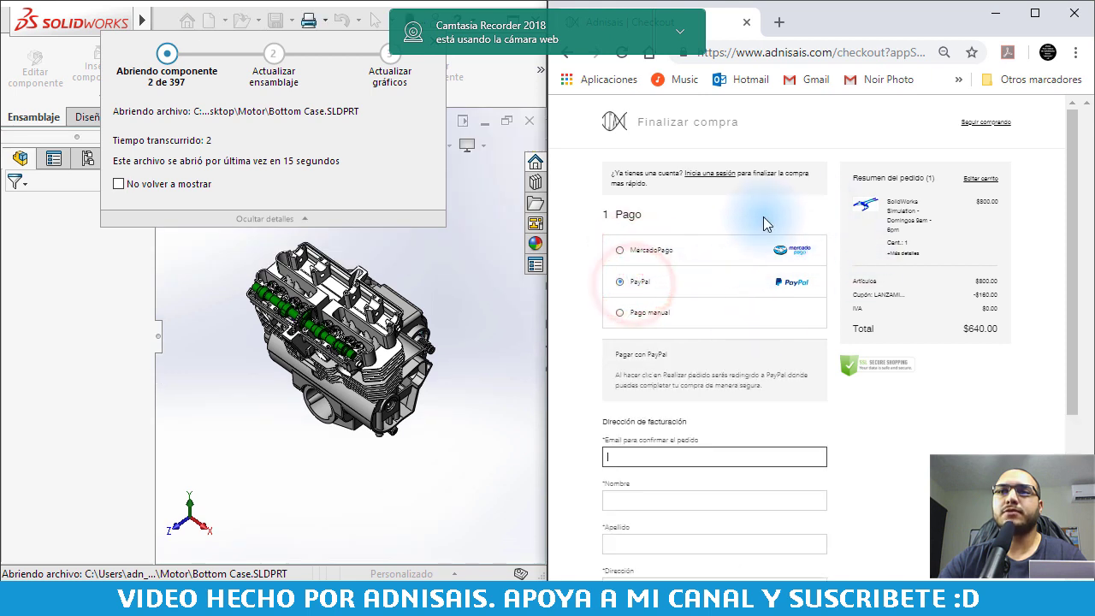
{"action": "left_click", "coordinate": [631, 313]}
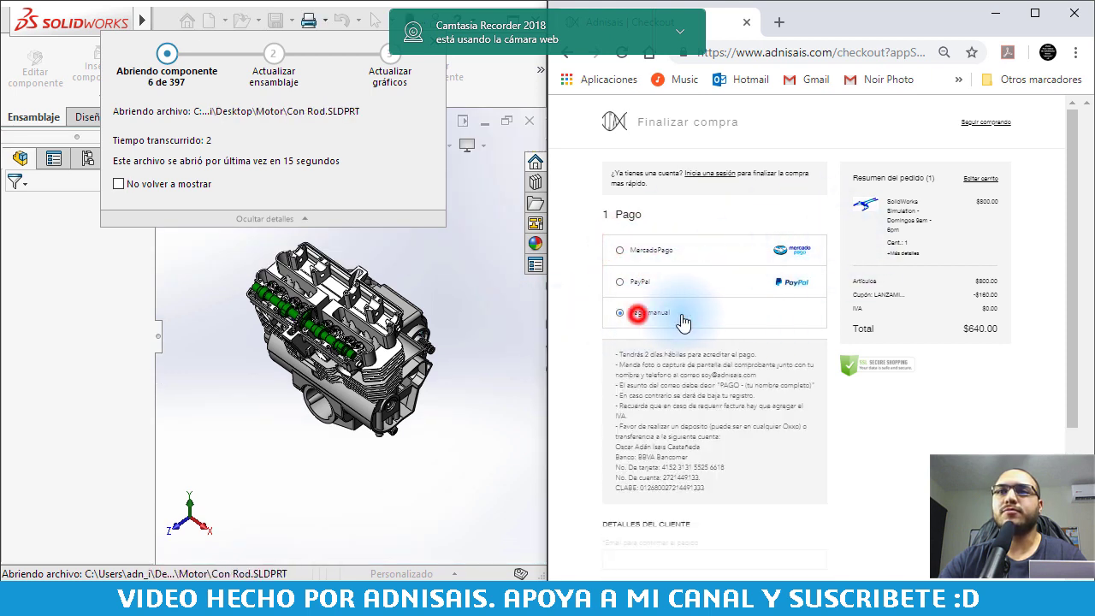
{"action": "scroll", "coordinate": [794, 323], "scroll_direction": "down", "scroll_amount": 3}
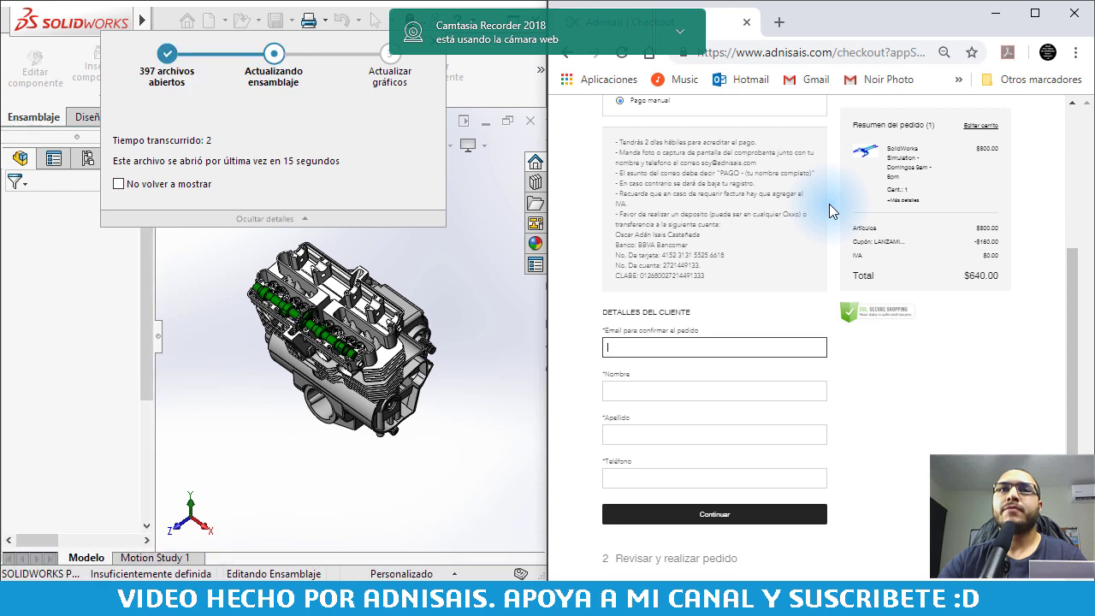
{"action": "scroll", "coordinate": [829, 204], "scroll_direction": "up", "scroll_amount": 2}
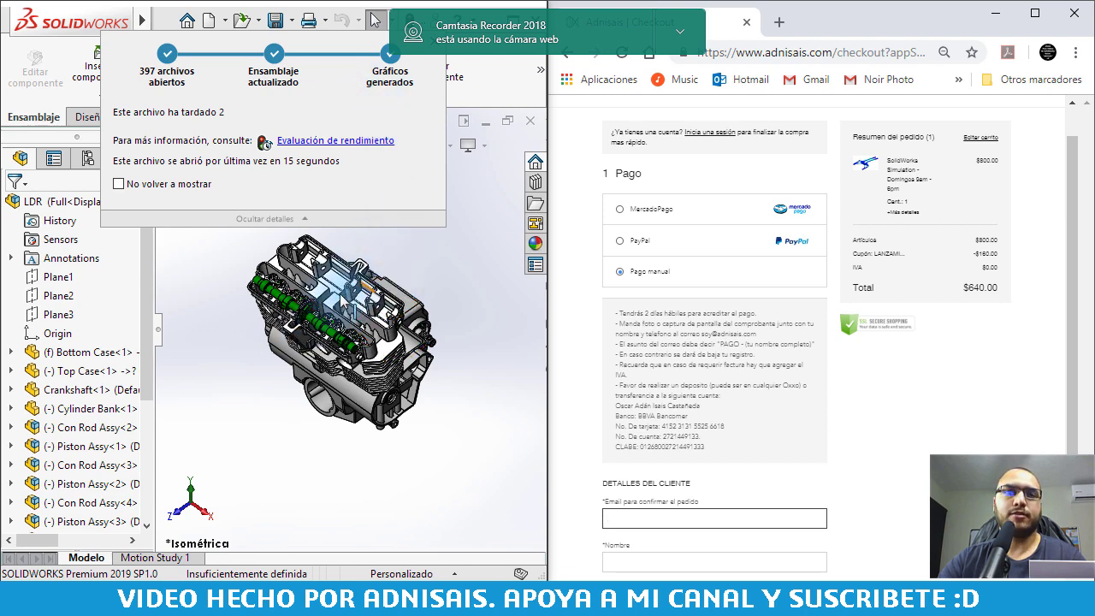
Minimize Chrome, dismiss the assembly loading summary, and zoom in and out on the engine.
{"action": "left_click", "coordinate": [1006, 21]}
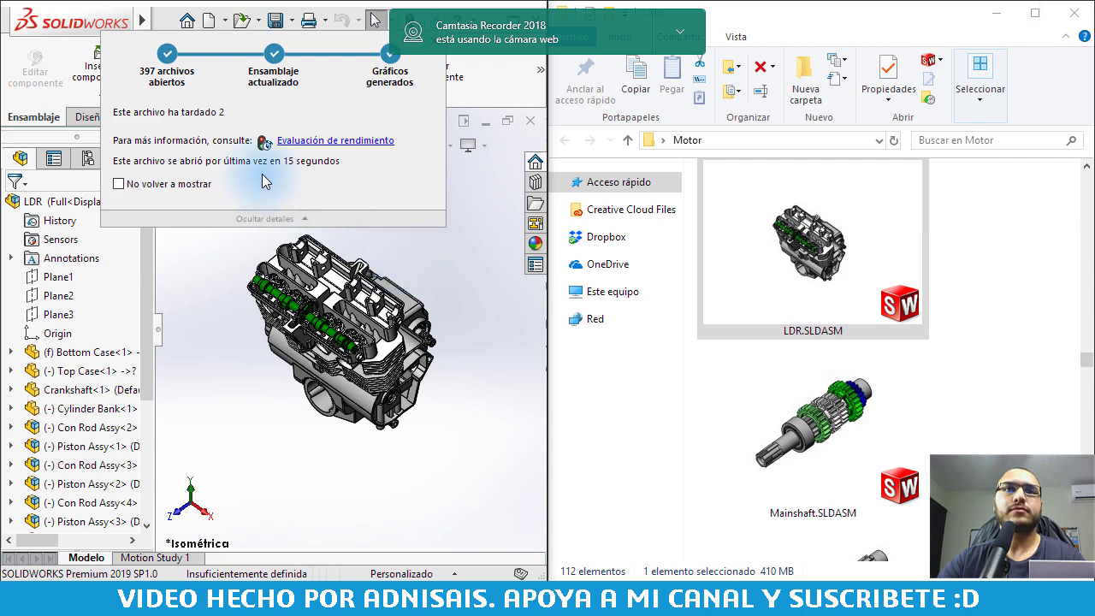
{"action": "left_click", "coordinate": [417, 263]}
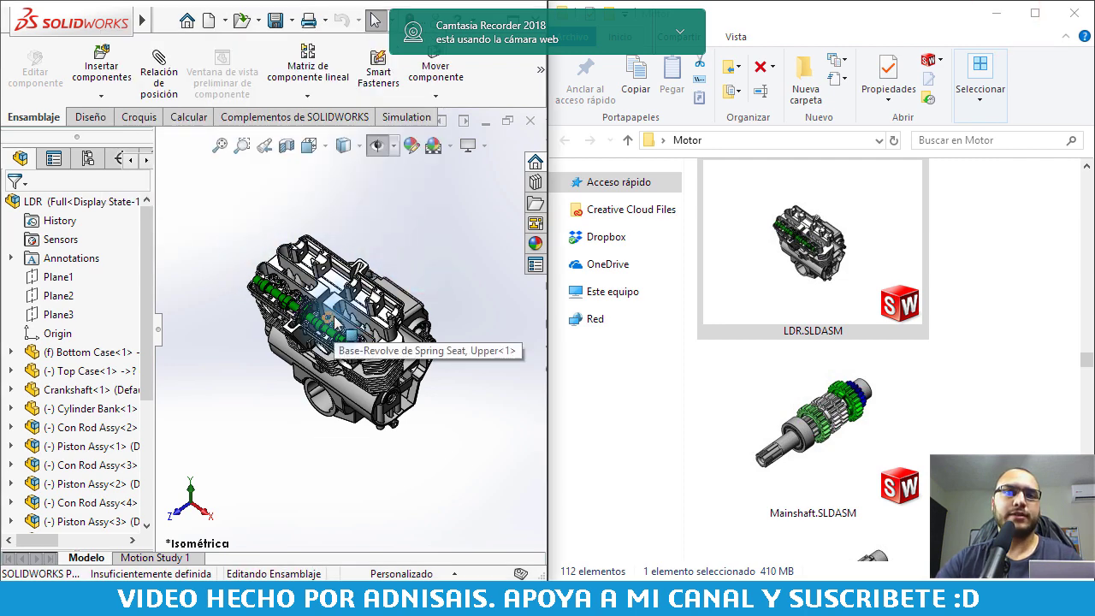
{"action": "scroll", "coordinate": [355, 334], "scroll_direction": "down", "scroll_amount": 3}
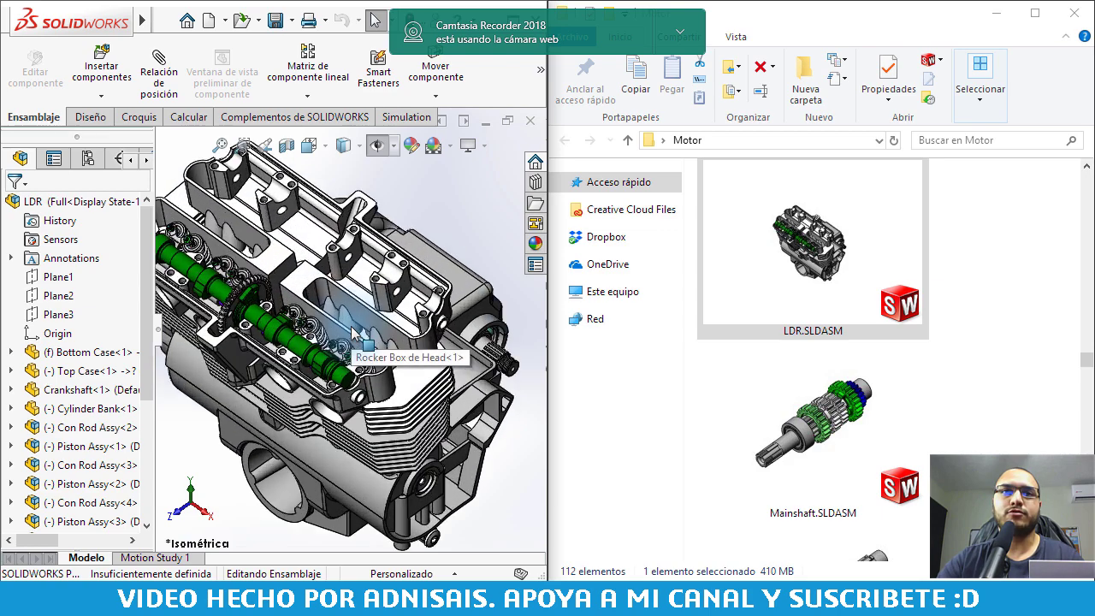
{"action": "scroll", "coordinate": [354, 334], "scroll_direction": "down", "scroll_amount": 3}
{"action": "scroll", "coordinate": [354, 336], "scroll_direction": "down", "scroll_amount": 3}
{"action": "scroll", "coordinate": [354, 335], "scroll_direction": "up", "scroll_amount": 3}
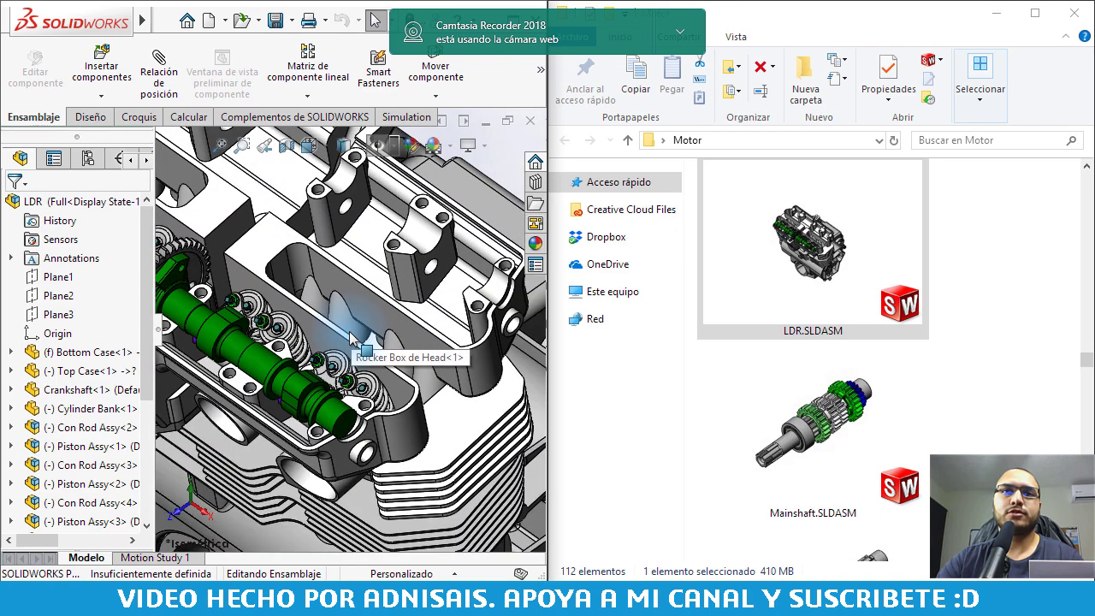
{"action": "scroll", "coordinate": [354, 336], "scroll_direction": "up", "scroll_amount": 3}
{"action": "scroll", "coordinate": [354, 335], "scroll_direction": "up", "scroll_amount": 2}
{"action": "scroll", "coordinate": [354, 335], "scroll_direction": "down", "scroll_amount": 3}
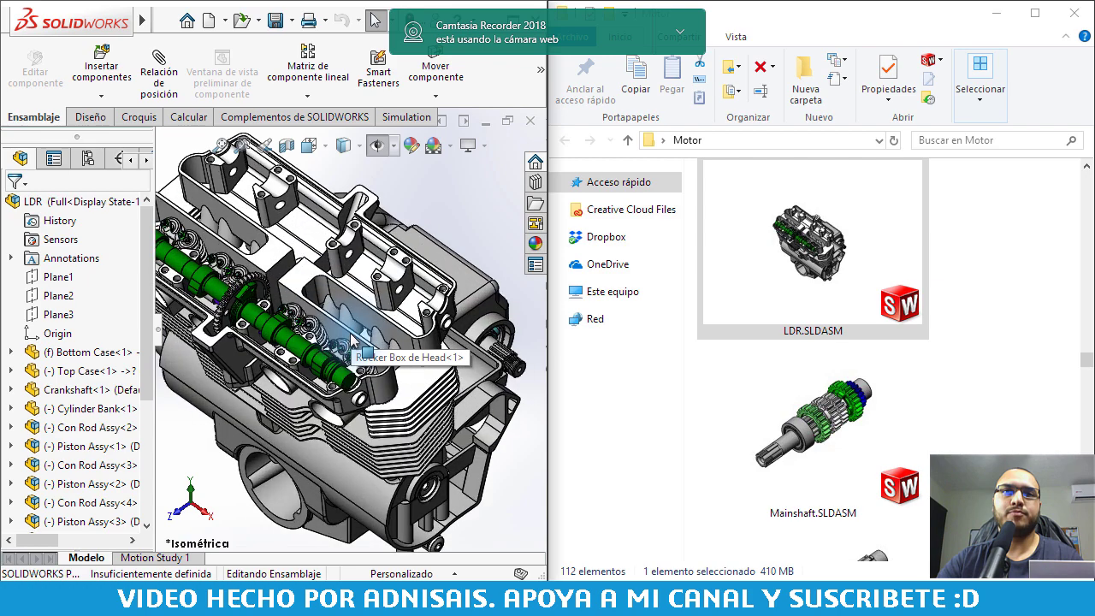
{"action": "scroll", "coordinate": [354, 336], "scroll_direction": "down", "scroll_amount": 2}
{"action": "scroll", "coordinate": [356, 338], "scroll_direction": "down", "scroll_amount": 2}
{"action": "scroll", "coordinate": [356, 340], "scroll_direction": "down", "scroll_amount": 2}
{"action": "scroll", "coordinate": [356, 339], "scroll_direction": "up", "scroll_amount": 3}
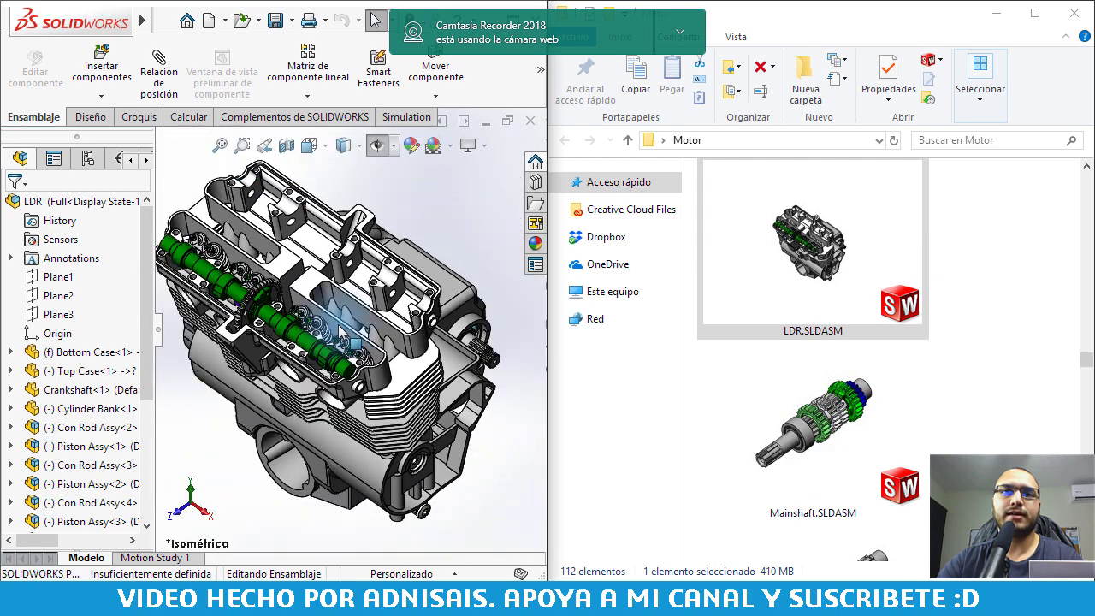
{"action": "scroll", "coordinate": [355, 340], "scroll_direction": "up", "scroll_amount": 3}
{"action": "scroll", "coordinate": [355, 339], "scroll_direction": "up", "scroll_amount": 2}
Orbit the engine, select a cylinder-head component, and rotate to another orientation.
{"action": "mouse_move", "coordinate": [285, 326]}
{"action": "middle_mouse_down"}
{"action": "mouse_move", "coordinate": [462, 240]}
{"action": "mouse_move", "coordinate": [364, 295]}
{"action": "mouse_move", "coordinate": [416, 313]}
{"action": "mouse_move", "coordinate": [414, 278]}
{"action": "middle_mouse_up"}
{"action": "left_click", "coordinate": [352, 295]}
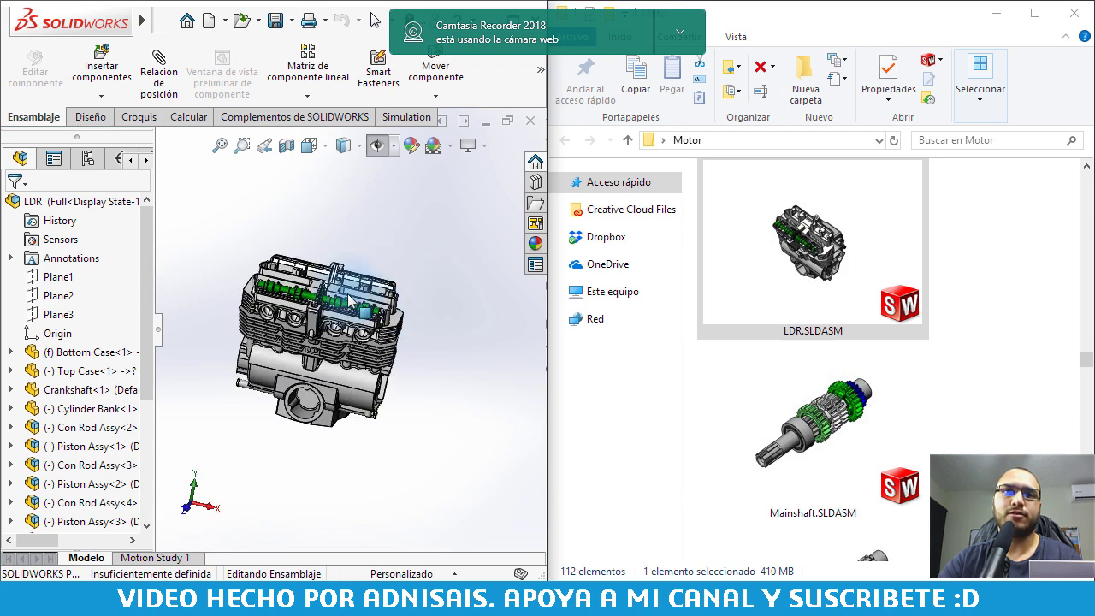
{"action": "middle_click_drag", "start_coordinate": [349, 299], "coordinate": [420, 248]}
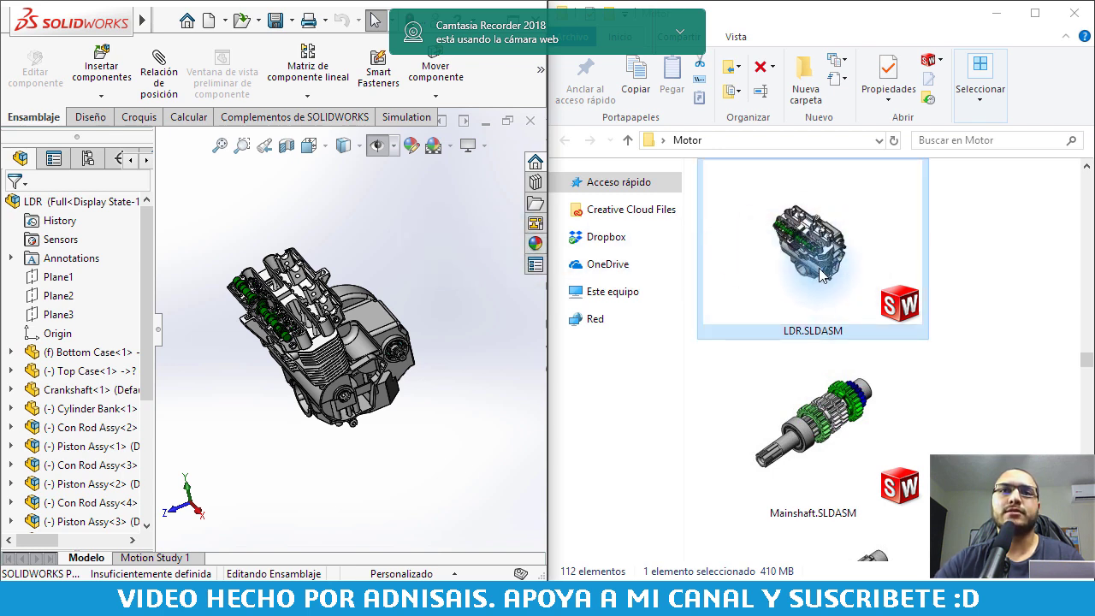
{"action": "left_click", "coordinate": [505, 315]}
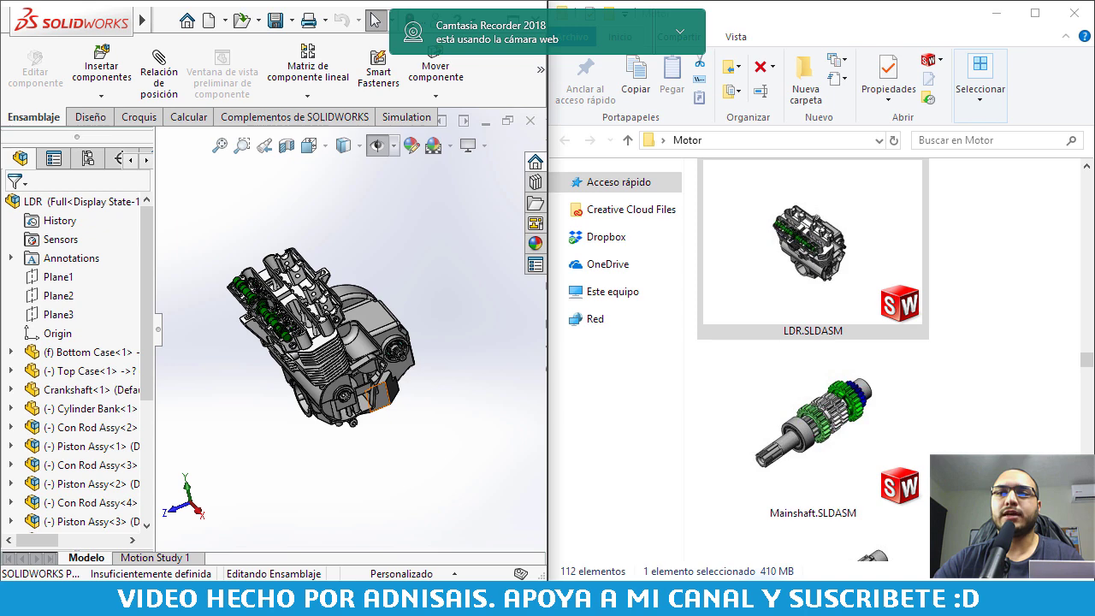
{"action": "right_click", "coordinate": [761, 599]}
{"action": "left_click", "coordinate": [818, 532]}
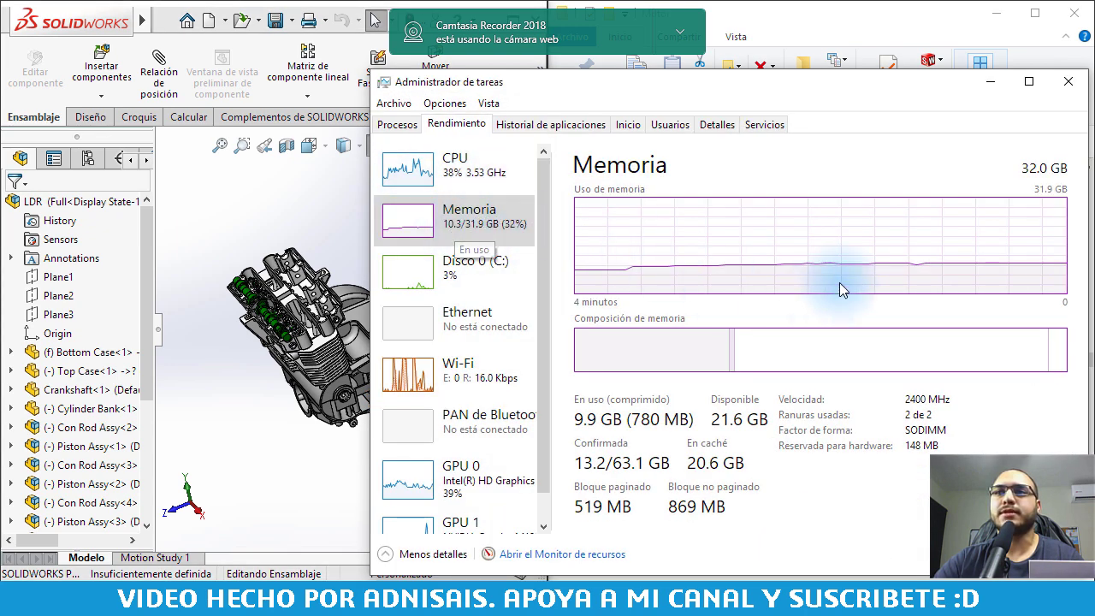
{"action": "left_click", "coordinate": [990, 82]}
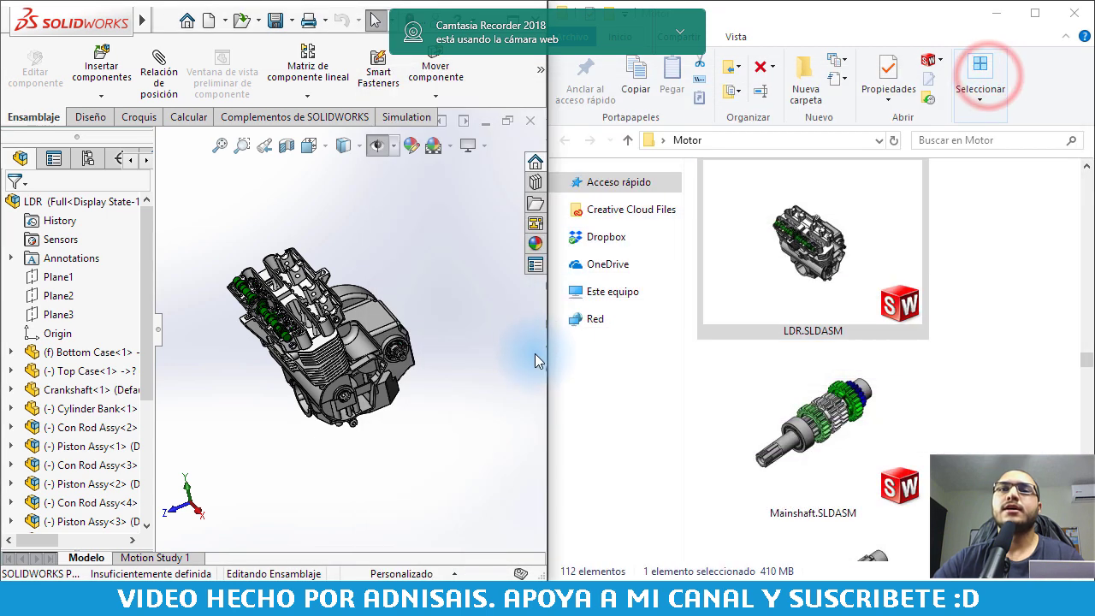
{"action": "left_click", "coordinate": [456, 345]}
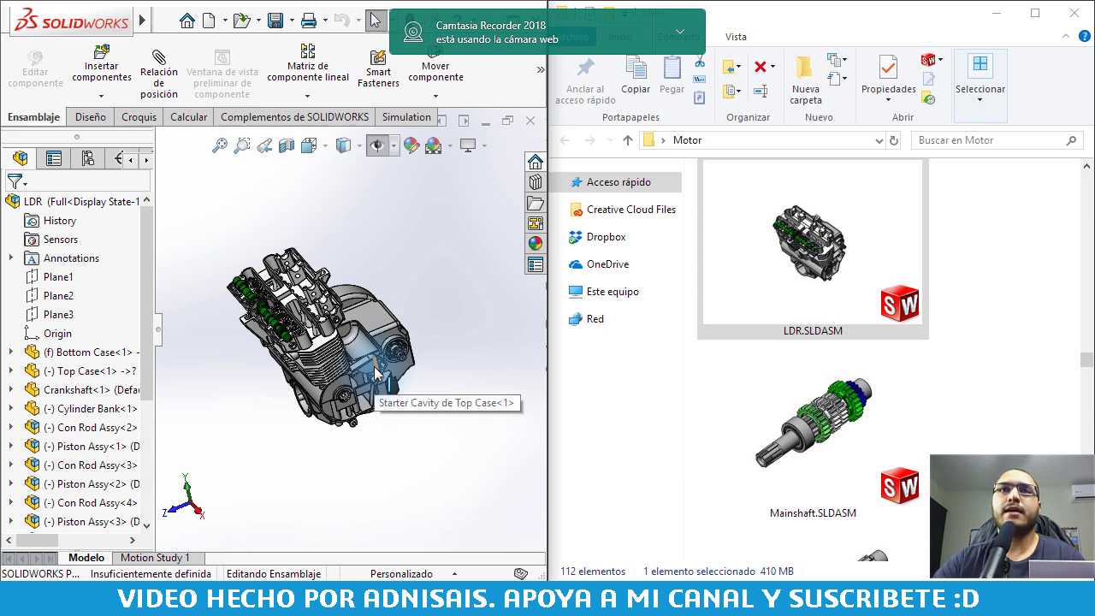
{"action": "left_click", "coordinate": [570, 23]}
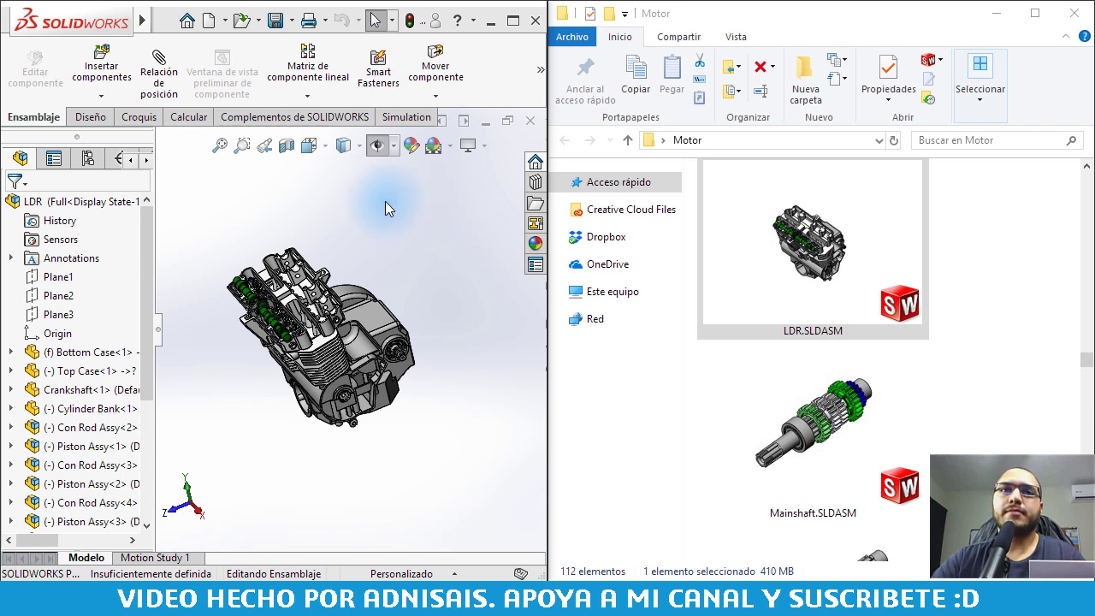
{"action": "scroll", "coordinate": [342, 367], "scroll_direction": "down", "scroll_amount": 2}
{"action": "scroll", "coordinate": [342, 368], "scroll_direction": "down", "scroll_amount": 3}
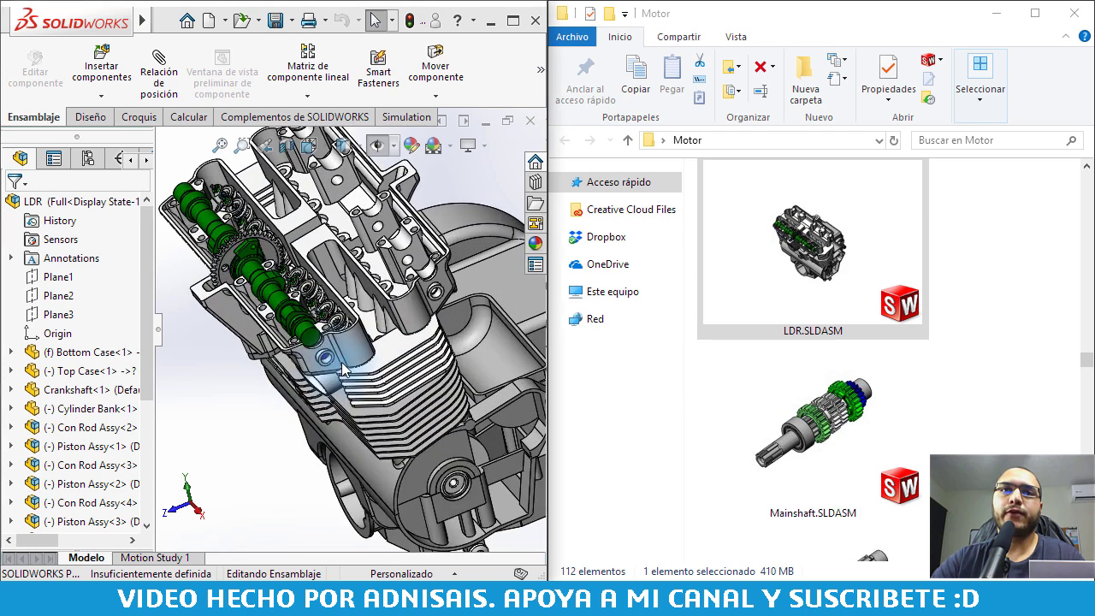
{"action": "scroll", "coordinate": [342, 368], "scroll_direction": "down", "scroll_amount": 3}
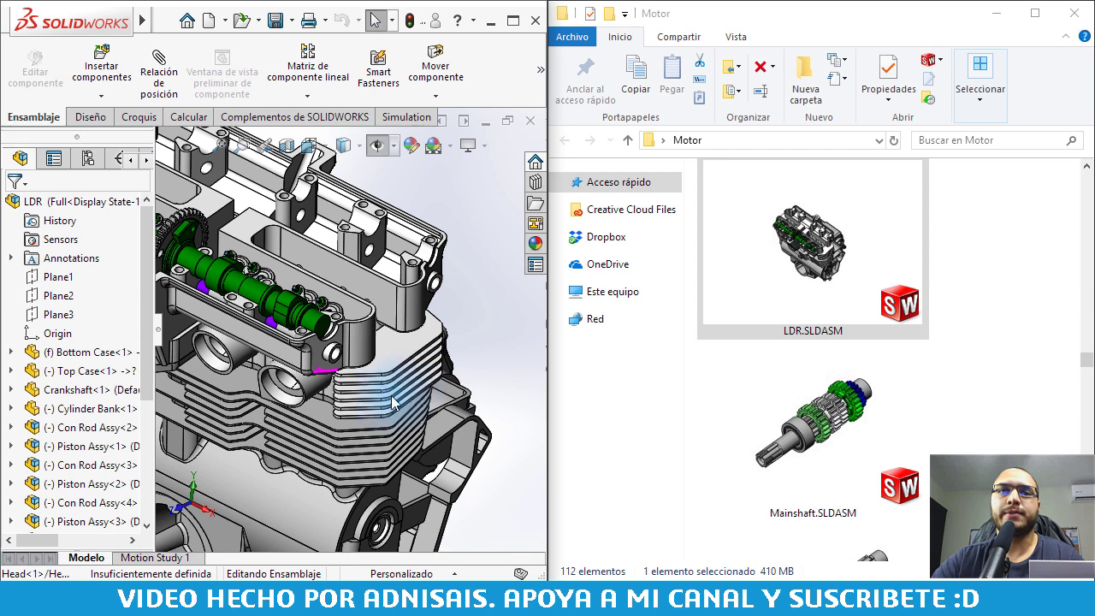
{"action": "middle_click_drag", "start_coordinate": [403, 391], "coordinate": [355, 305]}
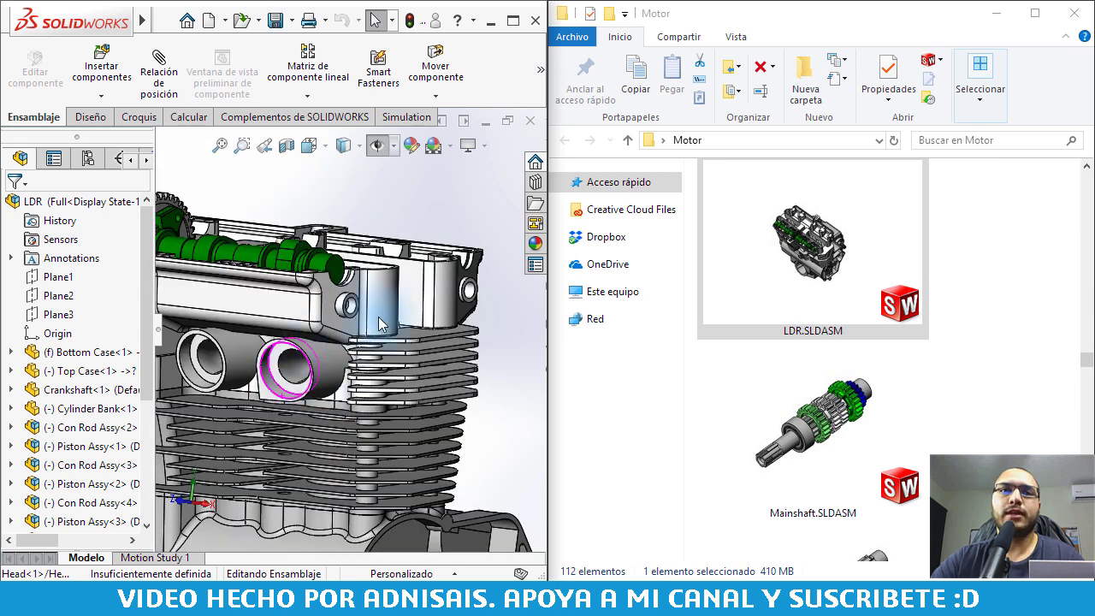
{"action": "scroll", "coordinate": [335, 313], "scroll_direction": "down", "scroll_amount": 1}
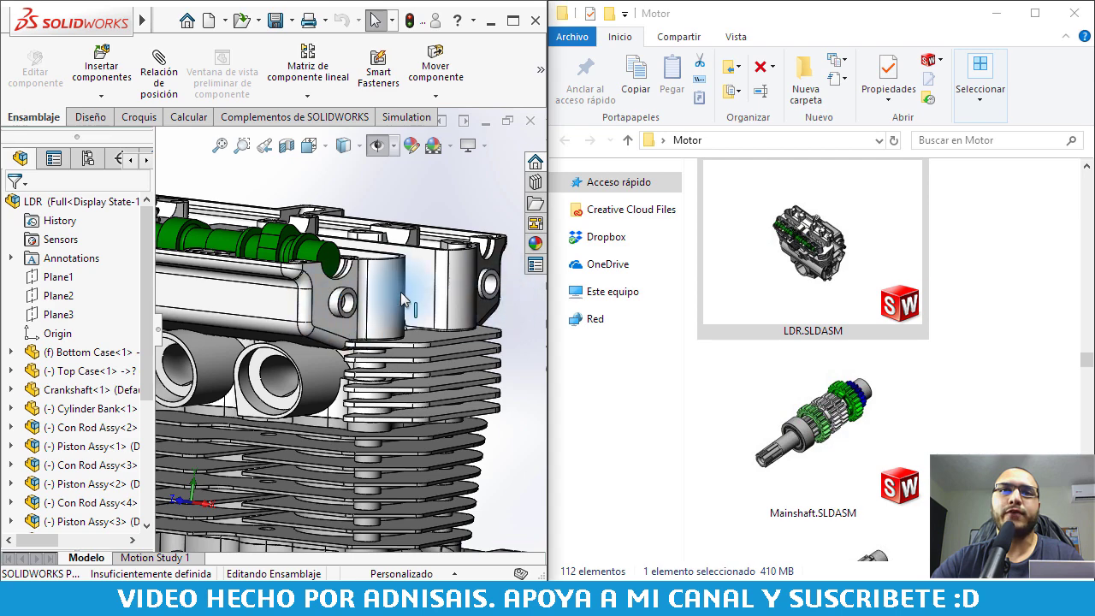
{"action": "mouse_move", "coordinate": [410, 295]}
{"action": "middle_mouse_down"}
{"action": "mouse_move", "coordinate": [389, 301]}
{"action": "mouse_move", "coordinate": [340, 400]}
{"action": "middle_mouse_up"}
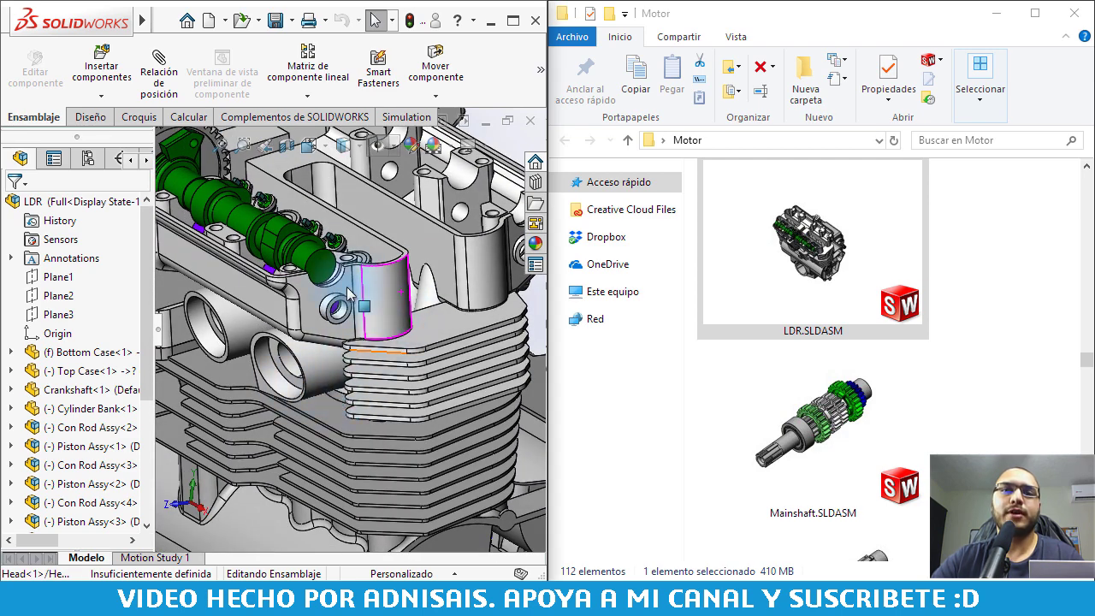
{"action": "scroll", "coordinate": [346, 291], "scroll_direction": "up", "scroll_amount": 2}
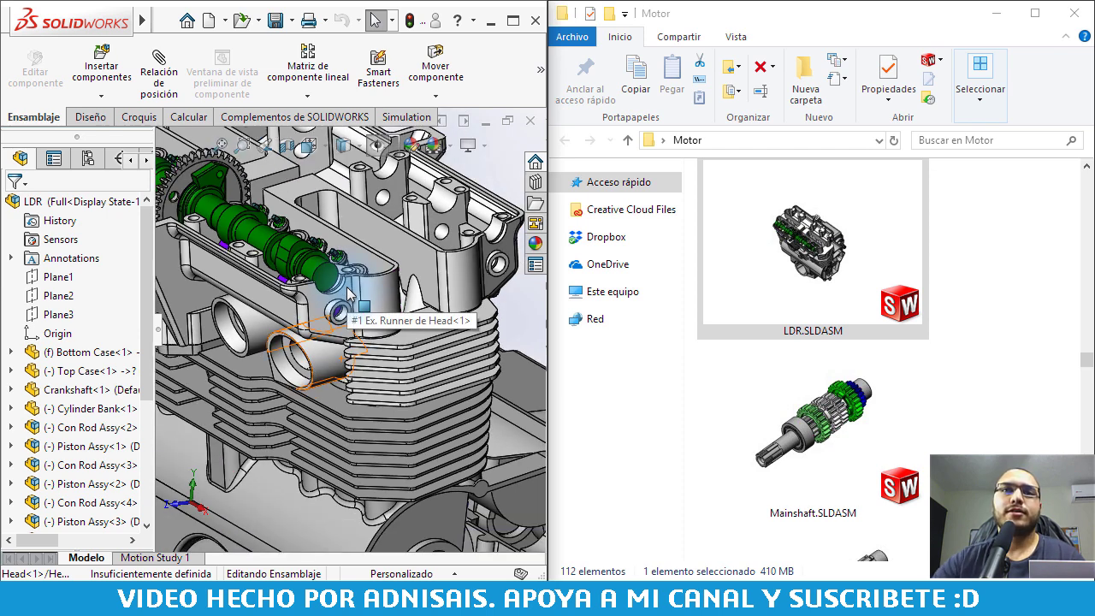
{"action": "key", "text": "f"}
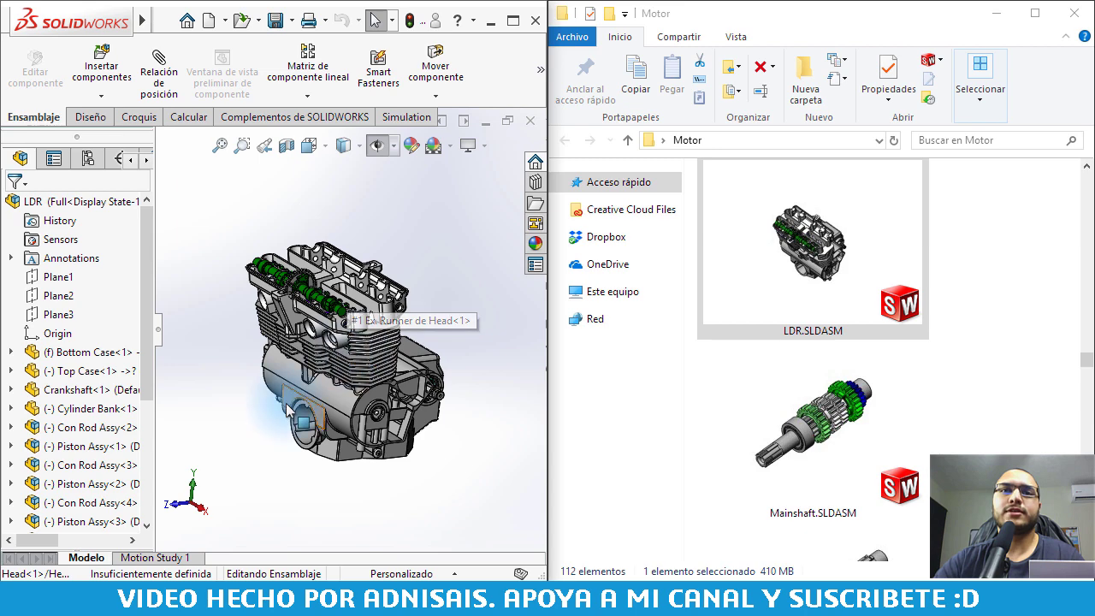
{"action": "left_click", "coordinate": [409, 199]}
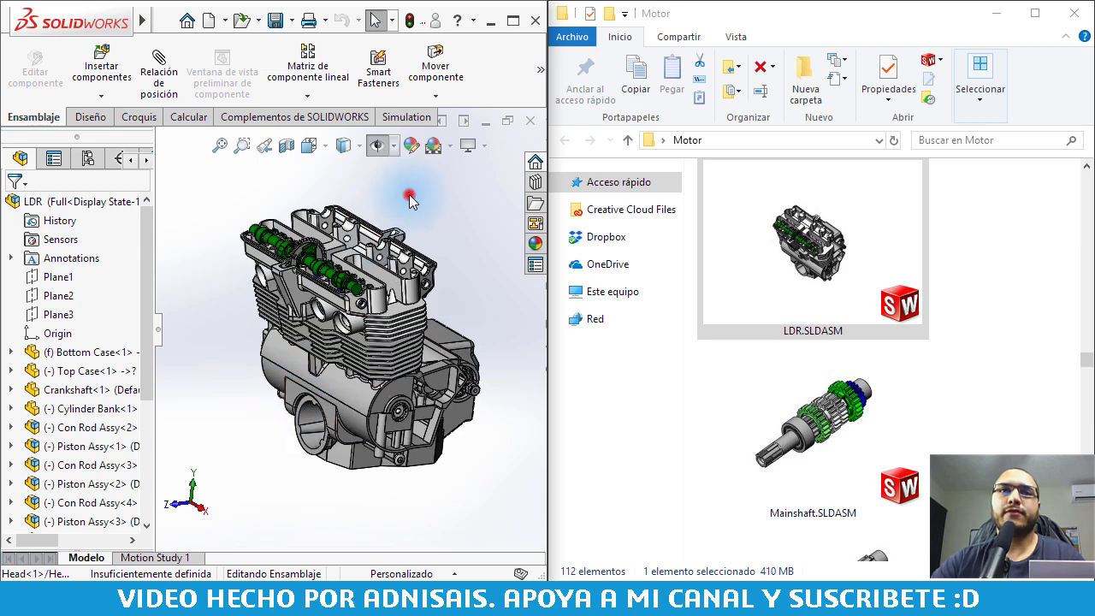
{"action": "mouse_move", "coordinate": [142, 20]}
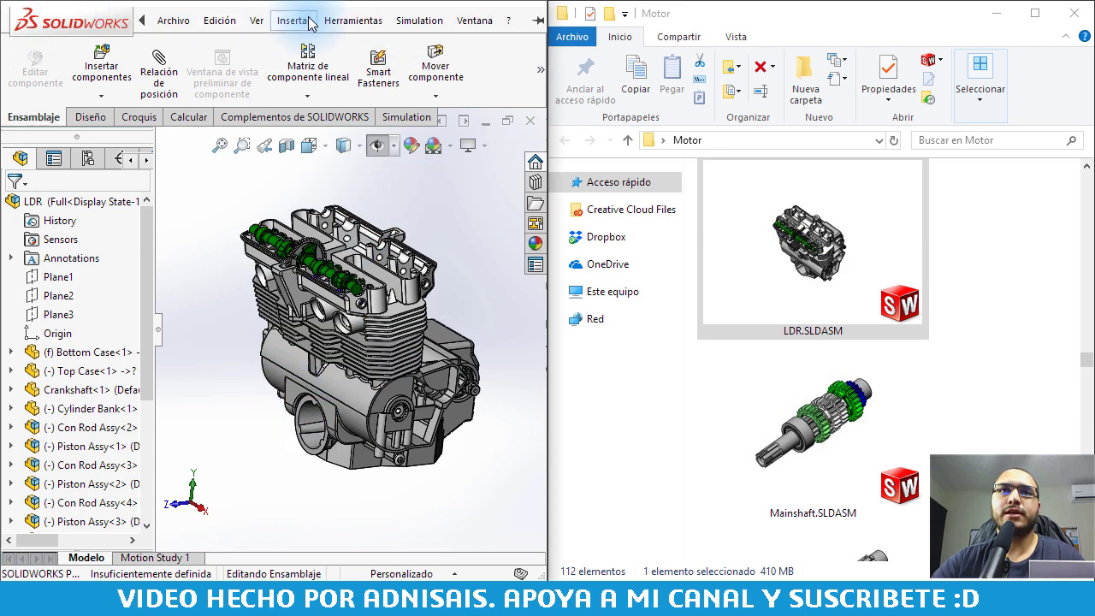
Lower the document's shaded image quality toward Bajo, giving a 1.01211283mm deviation.
{"action": "left_click", "coordinate": [353, 20]}
{"action": "left_click", "coordinate": [432, 506]}
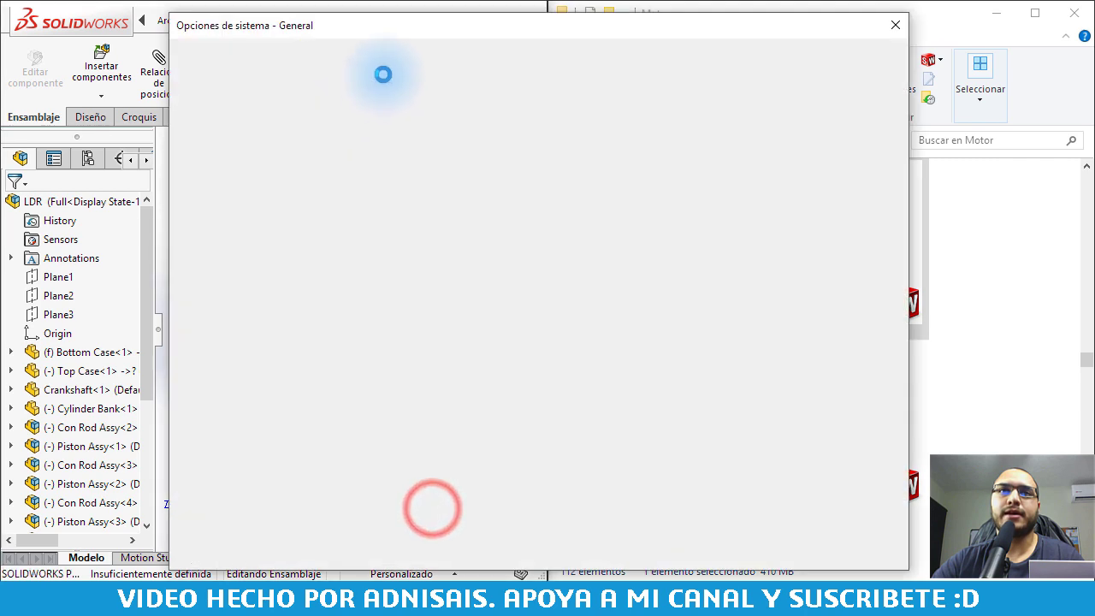
{"action": "left_click", "coordinate": [353, 55]}
{"action": "left_click", "coordinate": [232, 235]}
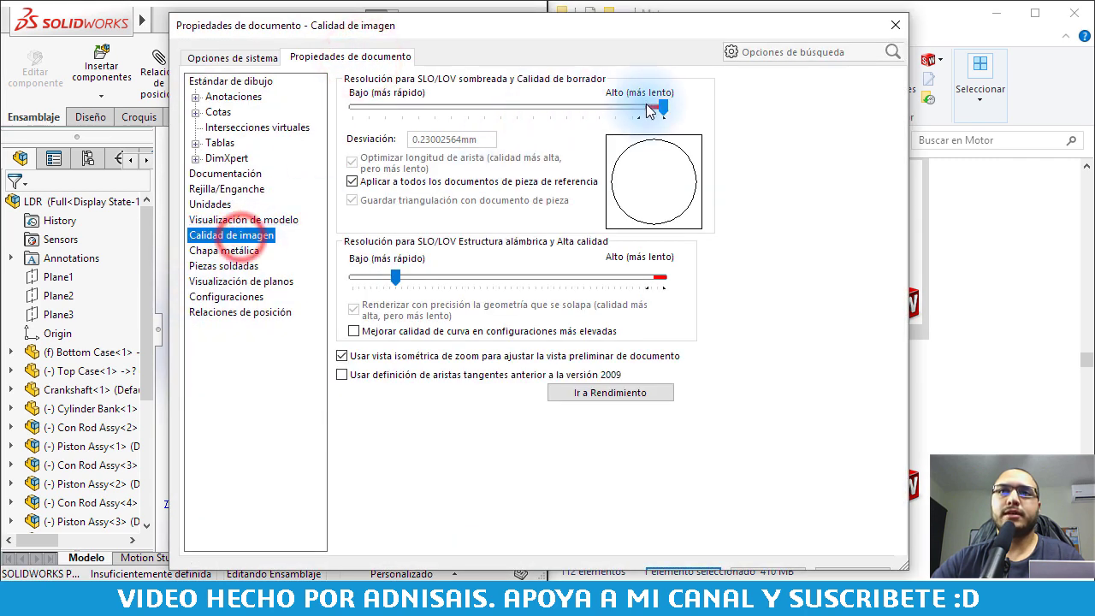
{"action": "left_click_drag", "start_coordinate": [663, 107], "coordinate": [416, 107]}
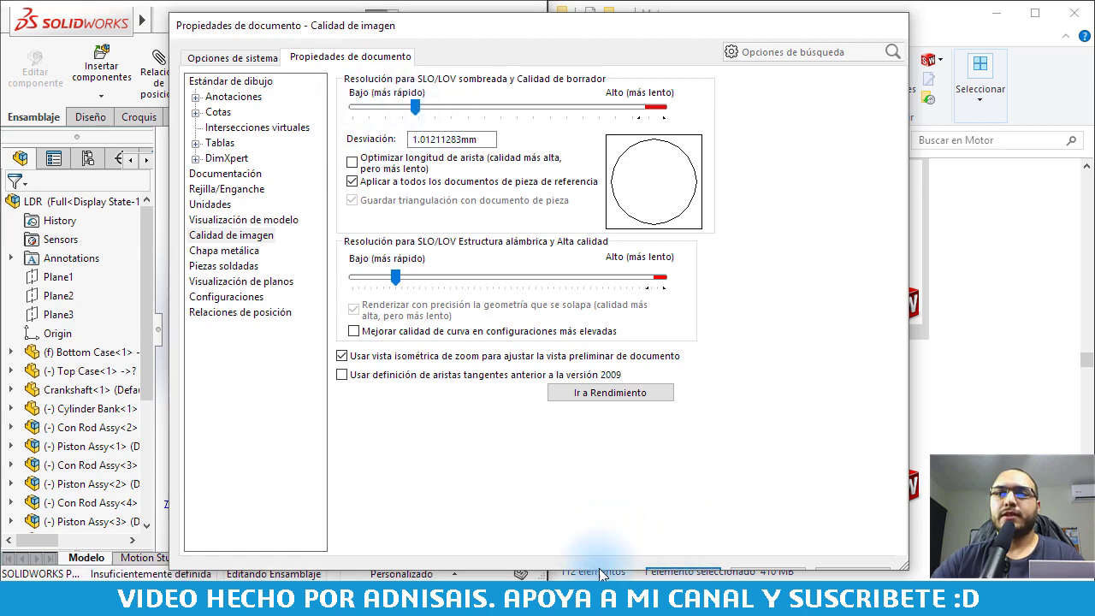
{"action": "key", "text": "Return"}
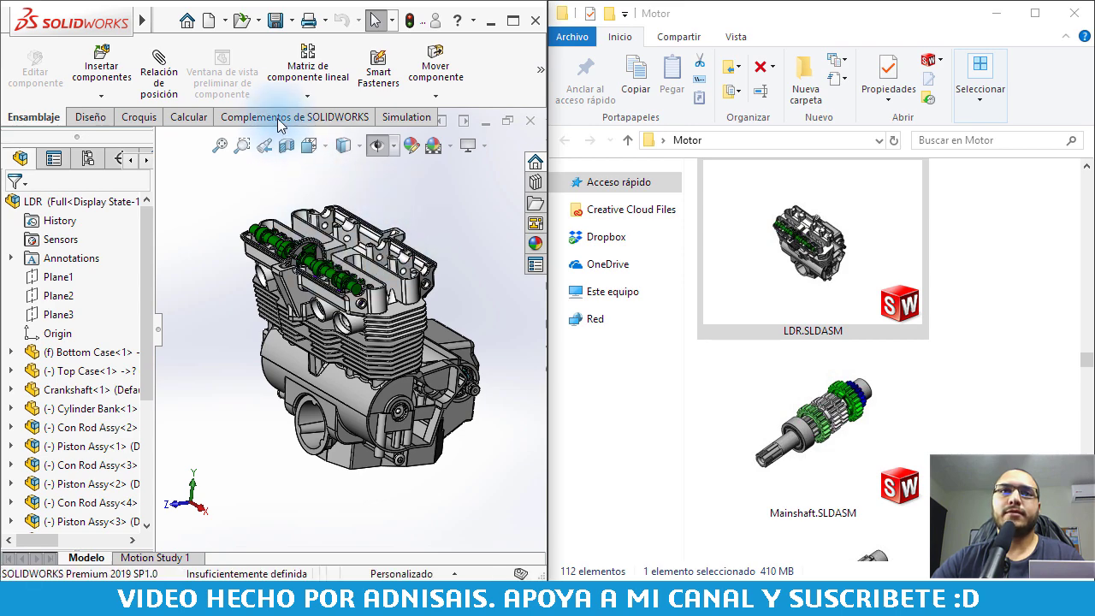
{"action": "mouse_move", "coordinate": [387, 249]}
{"action": "middle_mouse_down"}
{"action": "mouse_move", "coordinate": [389, 342]}
{"action": "mouse_move", "coordinate": [349, 345]}
{"action": "middle_mouse_up"}
Zoom, fit the whole engine with Ctrl+7, and save the assembly with the new quality.
{"action": "scroll", "coordinate": [383, 338], "scroll_direction": "down", "scroll_amount": 5}
{"action": "scroll", "coordinate": [383, 338], "scroll_direction": "up", "scroll_amount": 5}
{"action": "scroll", "coordinate": [349, 345], "scroll_direction": "down", "scroll_amount": 5}
{"action": "key", "text": "ctrl+7"}
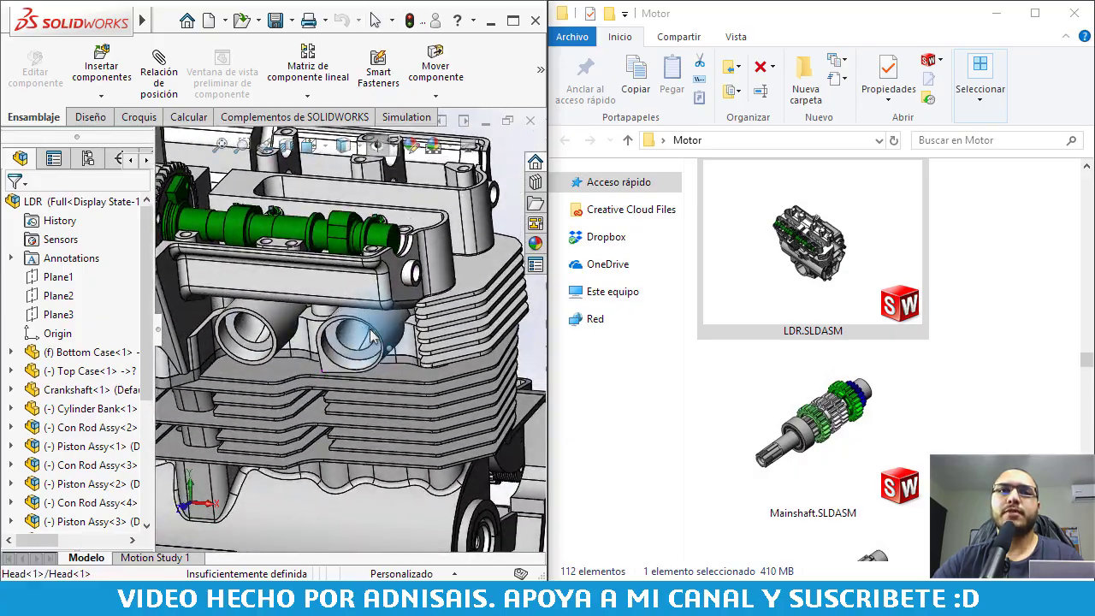
{"action": "left_click", "coordinate": [272, 25]}
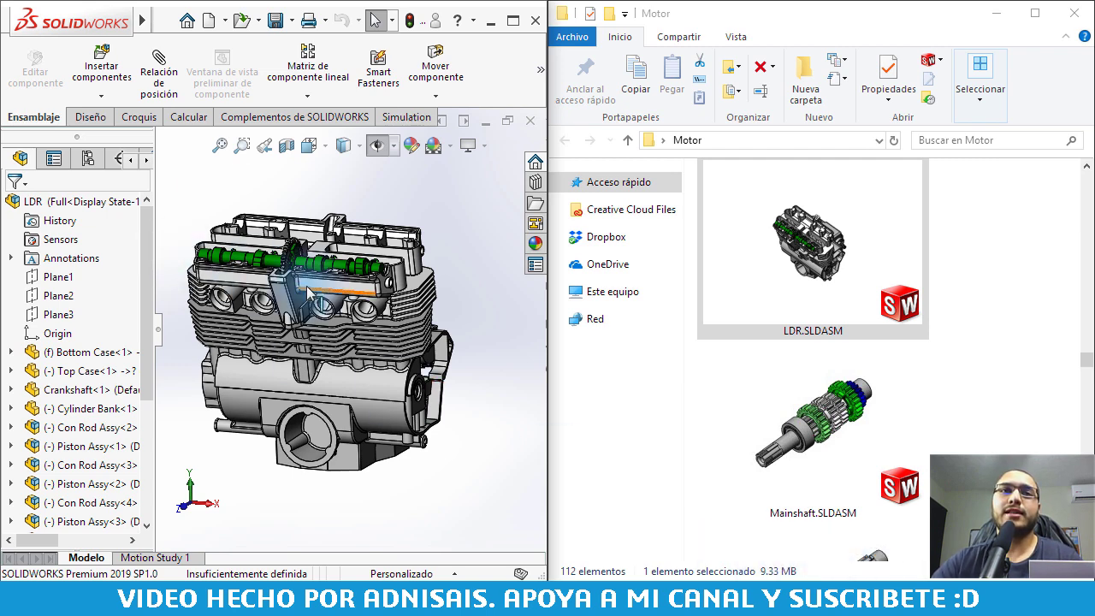
Orbit the engine to another angle, then close the LDR assembly.
{"action": "mouse_move", "coordinate": [368, 315]}
{"action": "middle_mouse_down"}
{"action": "mouse_move", "coordinate": [346, 330]}
{"action": "mouse_move", "coordinate": [308, 296]}
{"action": "middle_mouse_up"}
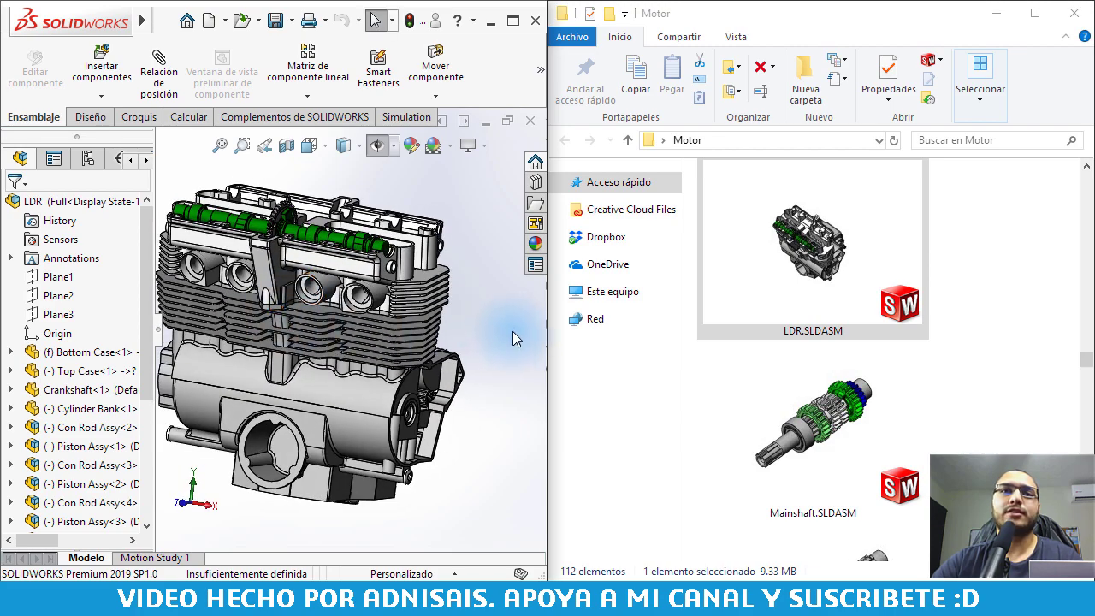
{"action": "scroll", "coordinate": [288, 282], "scroll_direction": "up", "scroll_amount": 2}
{"action": "scroll", "coordinate": [275, 403], "scroll_direction": "down", "scroll_amount": 2}
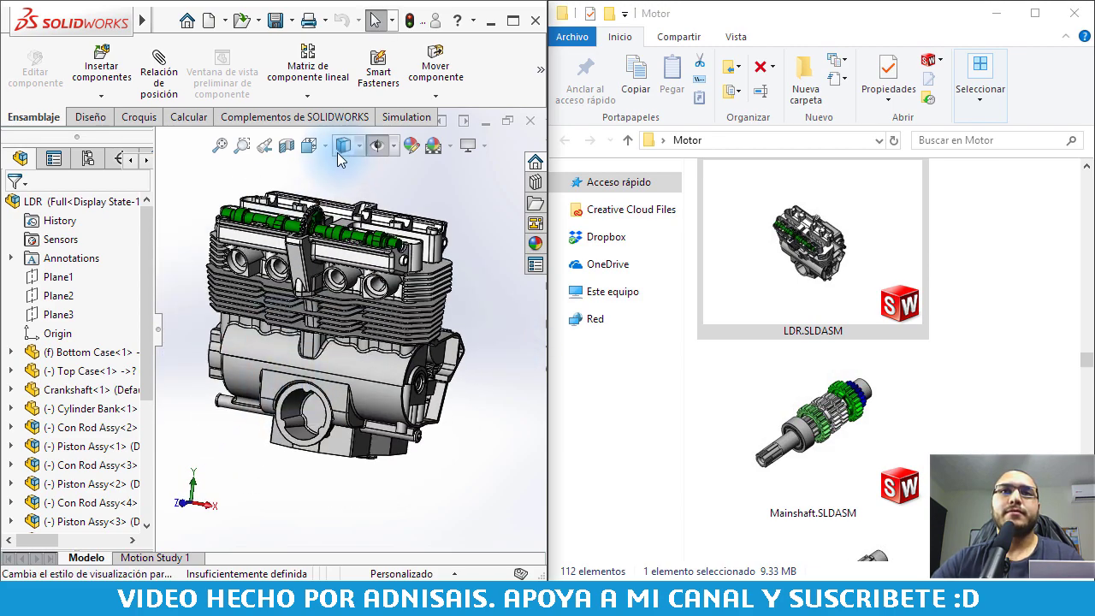
{"action": "left_click", "coordinate": [525, 117]}
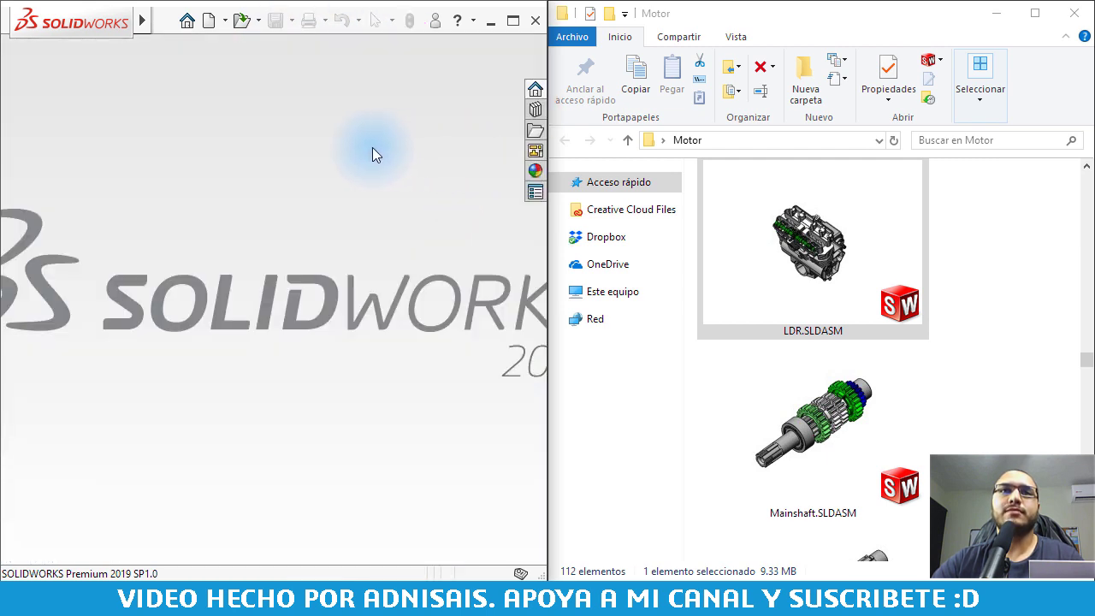
Reopen LDR.SLDASM in Solucionado mode from the top-level assemblies list, then orbit it.
{"action": "left_click", "coordinate": [240, 24]}
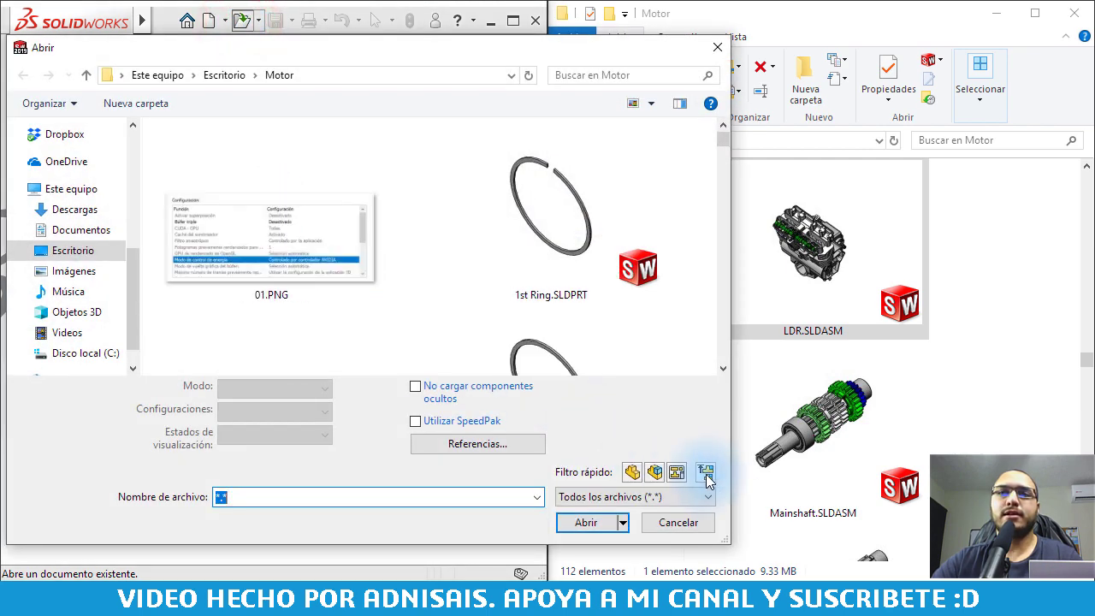
{"action": "left_click", "coordinate": [707, 477]}
{"action": "left_click", "coordinate": [300, 212]}
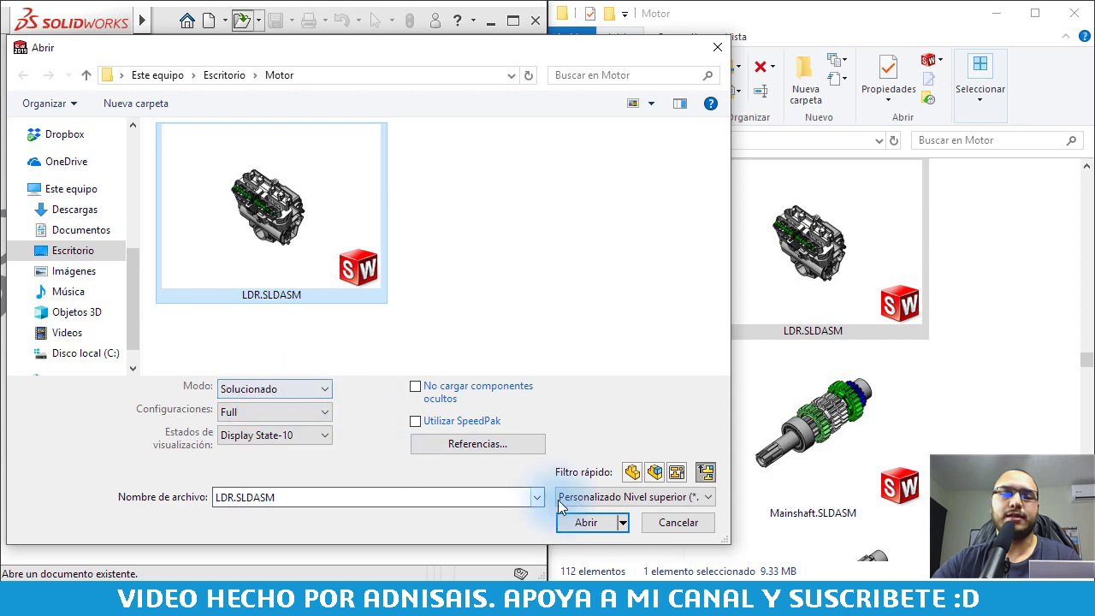
{"action": "left_click", "coordinate": [591, 523]}
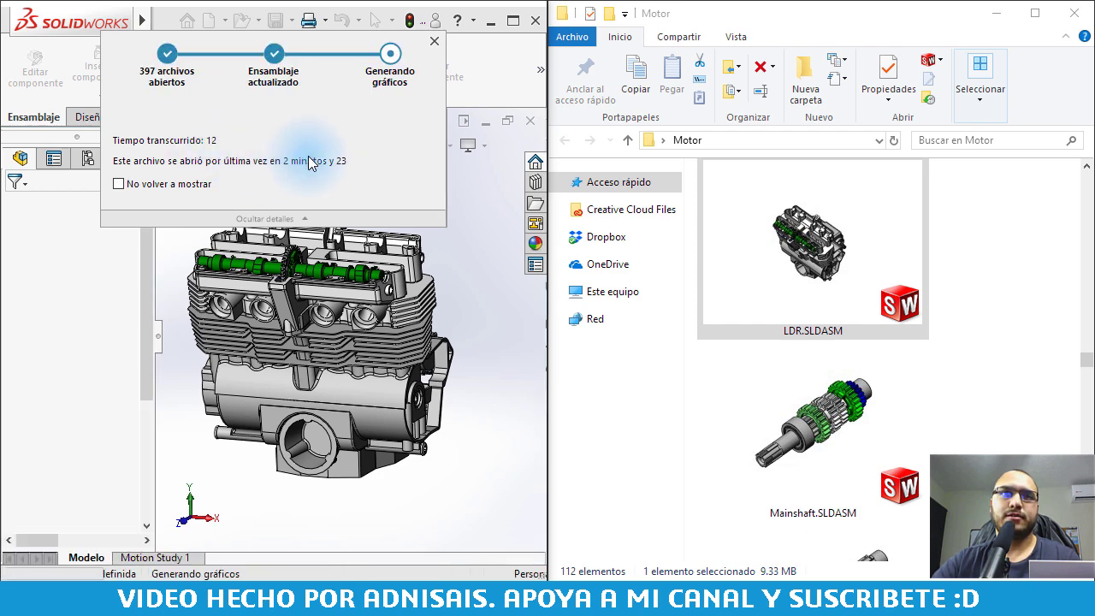
{"action": "mouse_move", "coordinate": [402, 325]}
{"action": "middle_mouse_down"}
{"action": "mouse_move", "coordinate": [385, 332]}
{"action": "mouse_move", "coordinate": [428, 329]}
{"action": "mouse_move", "coordinate": [368, 321]}
{"action": "middle_mouse_up"}
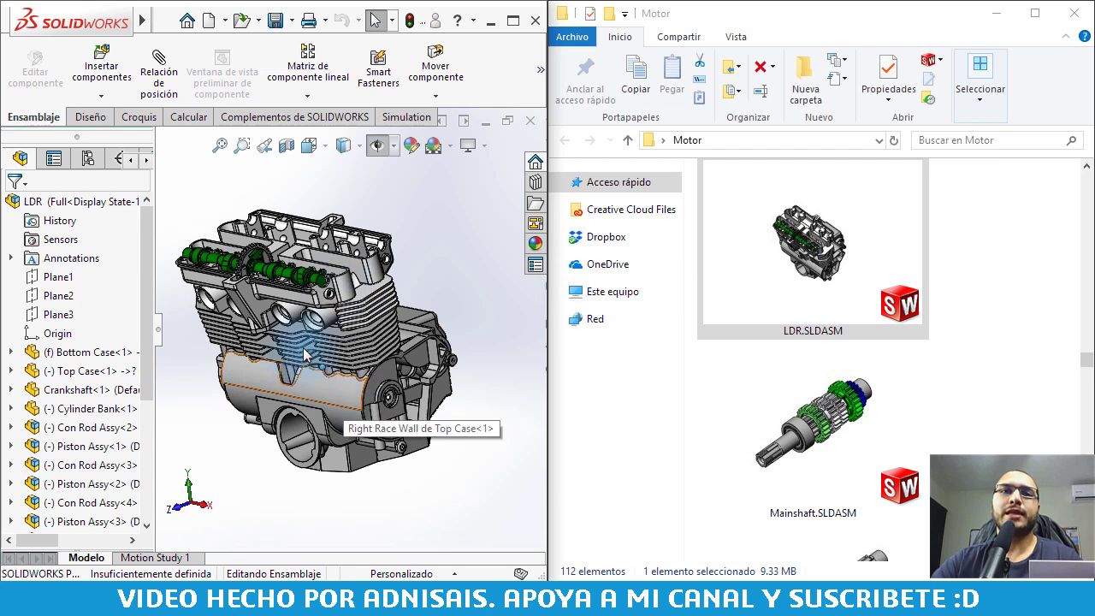
Orbit and zoom around the cylinder head to frontal and left-side views, then close the assembly.
{"action": "middle_click_drag", "start_coordinate": [295, 286], "coordinate": [282, 295]}
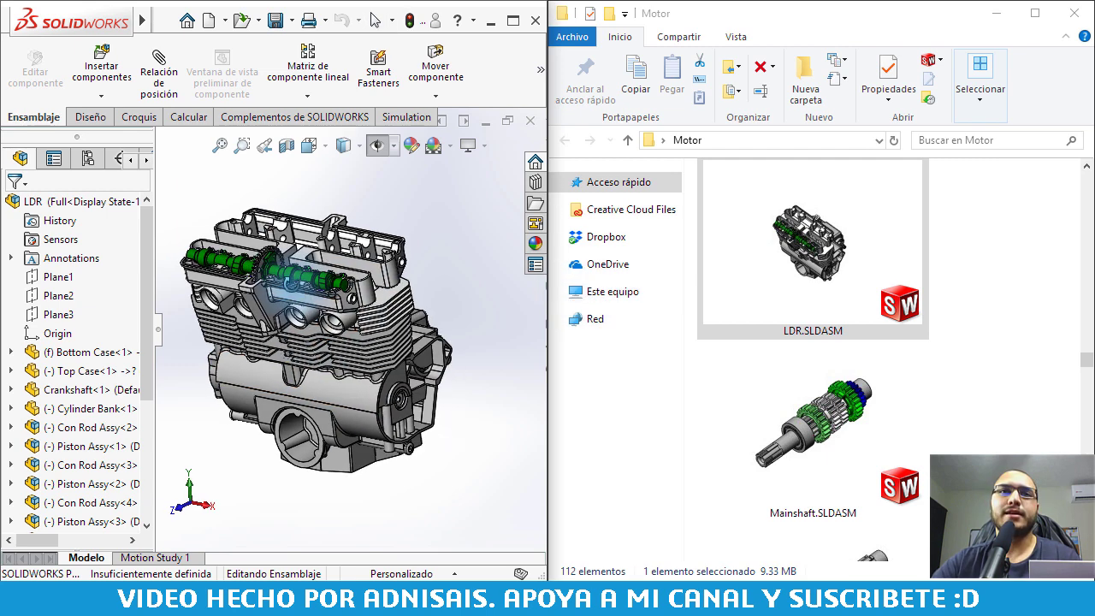
{"action": "scroll", "coordinate": [295, 298], "scroll_direction": "down", "scroll_amount": 2}
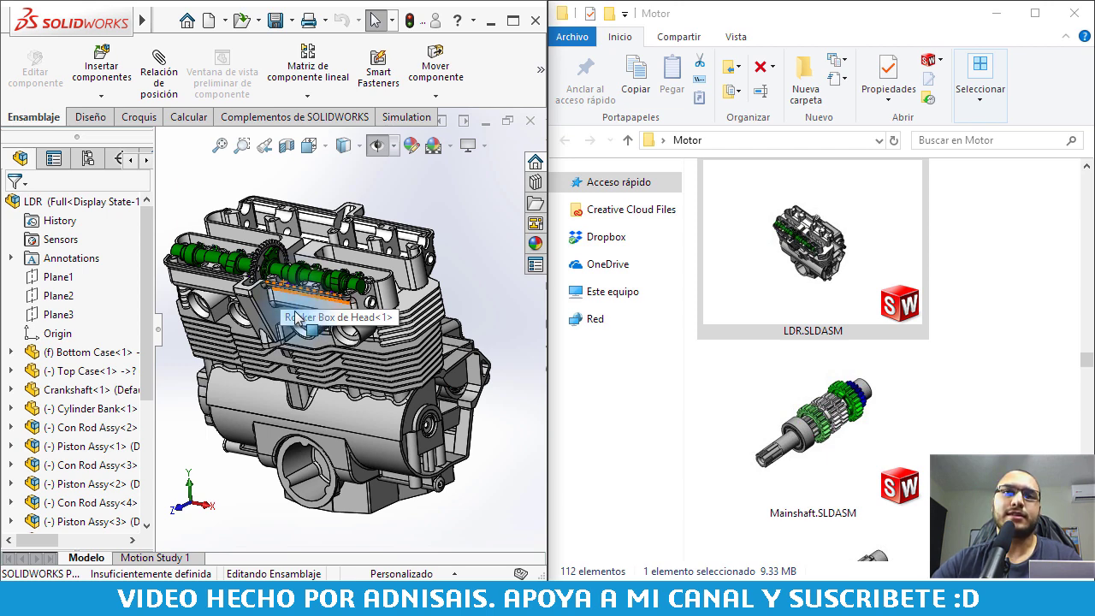
{"action": "middle_click_drag", "start_coordinate": [313, 316], "coordinate": [330, 324]}
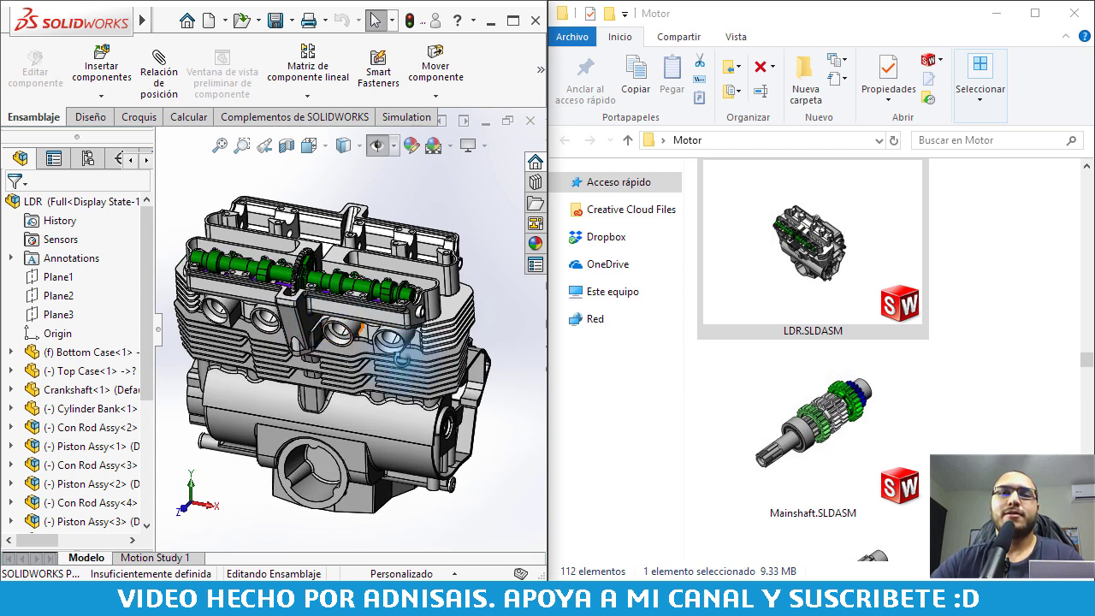
{"action": "mouse_move", "coordinate": [402, 358]}
{"action": "middle_mouse_down"}
{"action": "mouse_move", "coordinate": [325, 335]}
{"action": "mouse_move", "coordinate": [399, 347]}
{"action": "middle_mouse_up"}
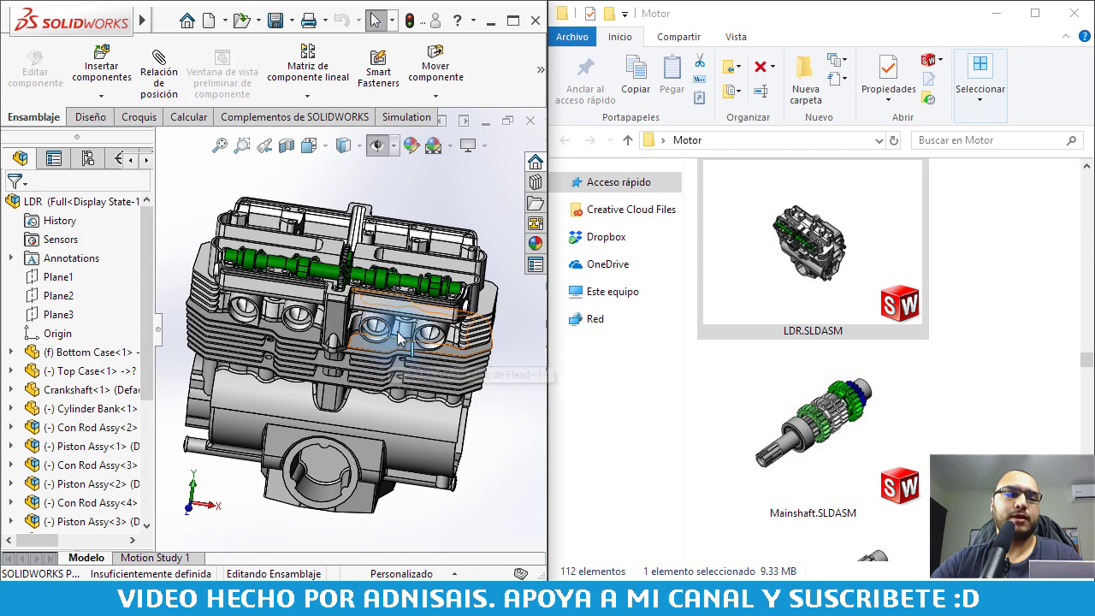
{"action": "middle_click_drag", "start_coordinate": [368, 321], "coordinate": [256, 317]}
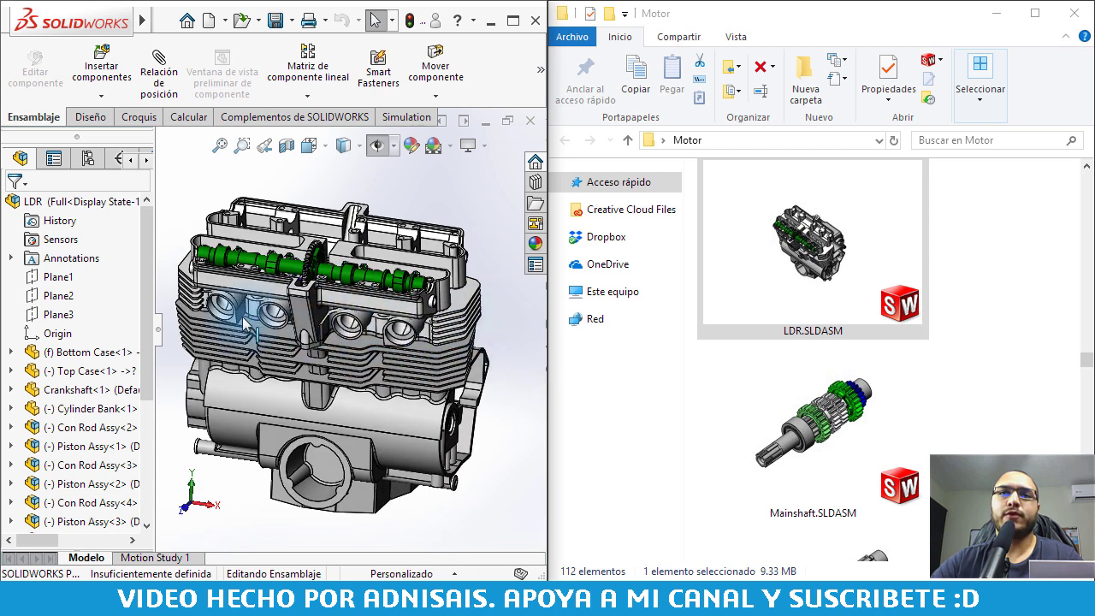
{"action": "scroll", "coordinate": [270, 395], "scroll_direction": "down", "scroll_amount": 2}
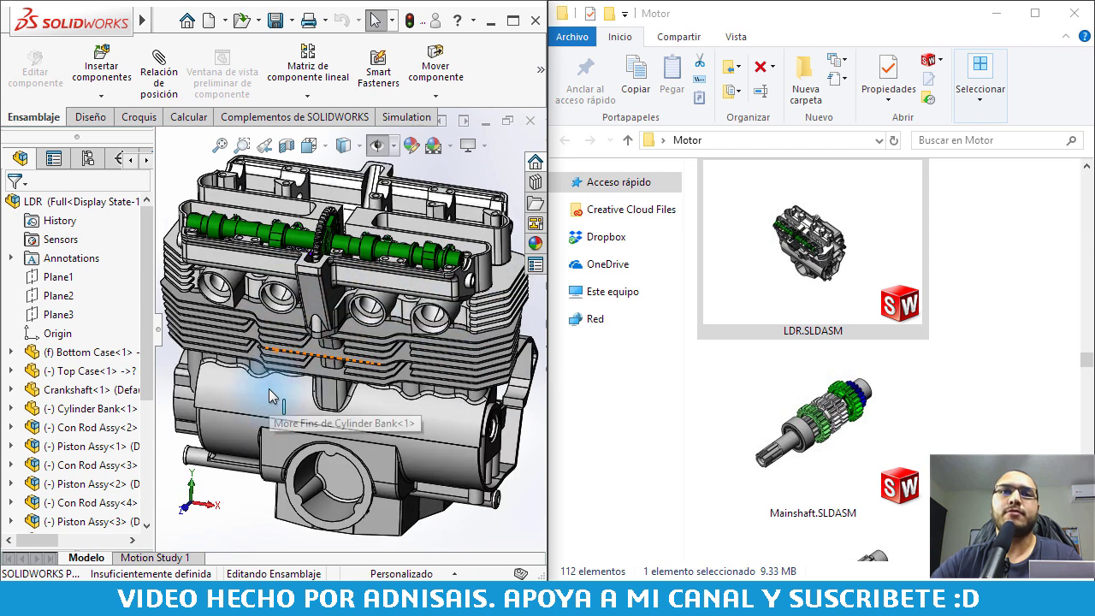
{"action": "left_click", "coordinate": [530, 122]}
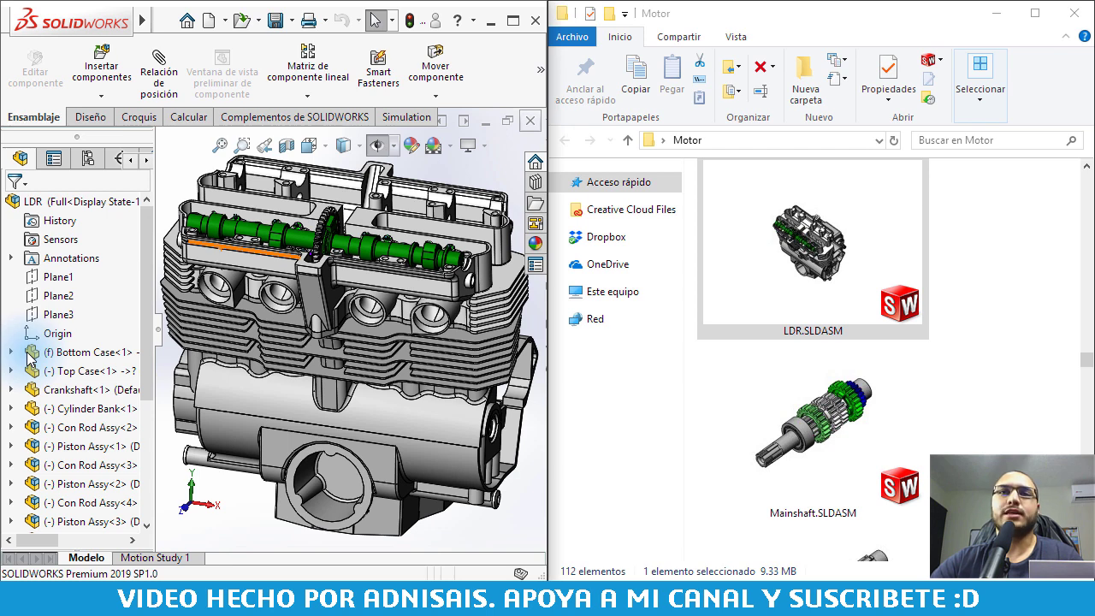
{"action": "left_click", "coordinate": [531, 121]}
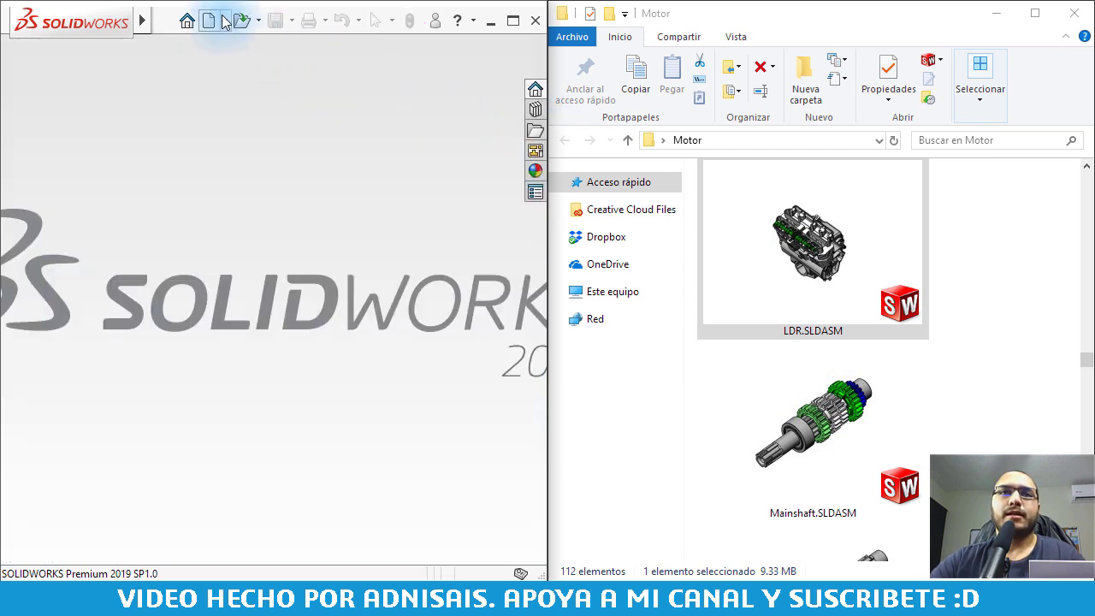
Reopen LDR.SLDASM from the top-level assemblies list with Modo set to Aligerado.
{"action": "left_click", "coordinate": [242, 20]}
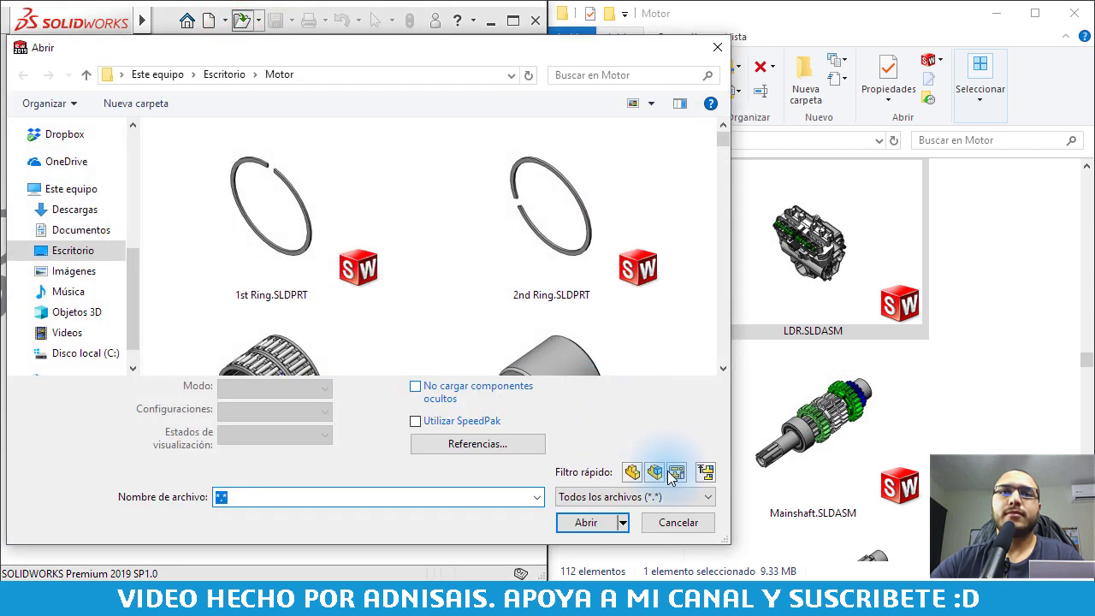
{"action": "left_click", "coordinate": [703, 472]}
{"action": "left_click", "coordinate": [703, 472]}
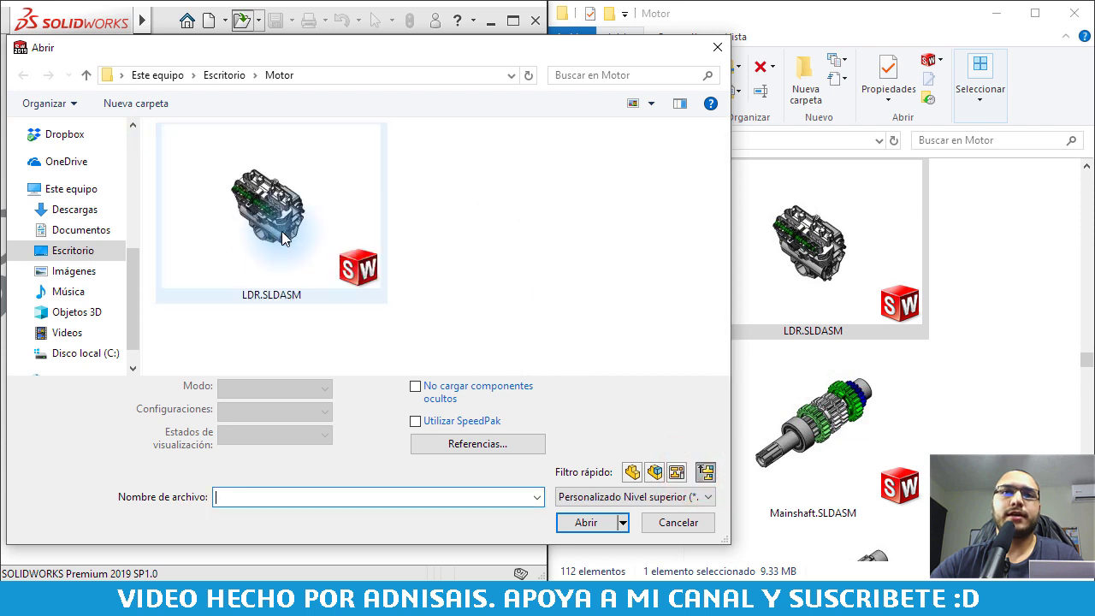
{"action": "left_click", "coordinate": [281, 229]}
{"action": "left_click", "coordinate": [254, 387]}
{"action": "left_click", "coordinate": [264, 417]}
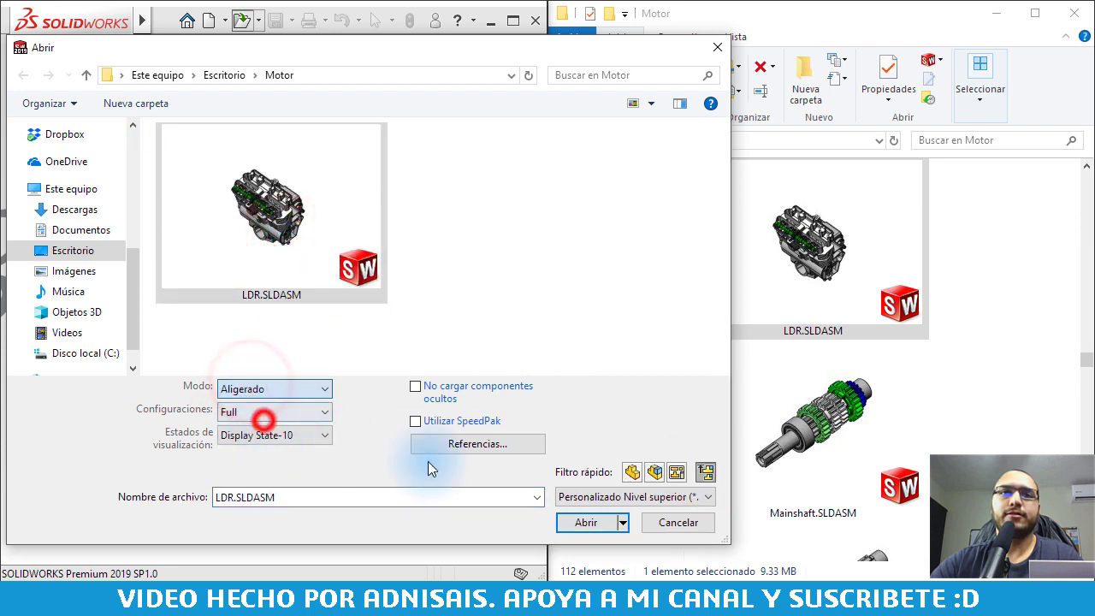
{"action": "left_click", "coordinate": [582, 523]}
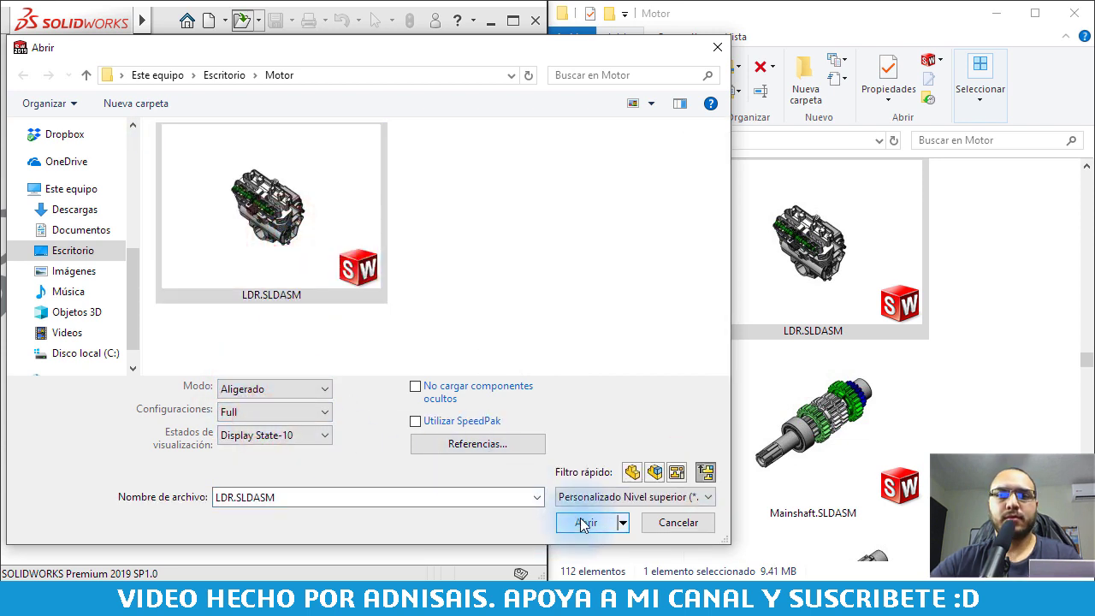
{"action": "left_click", "coordinate": [583, 522]}
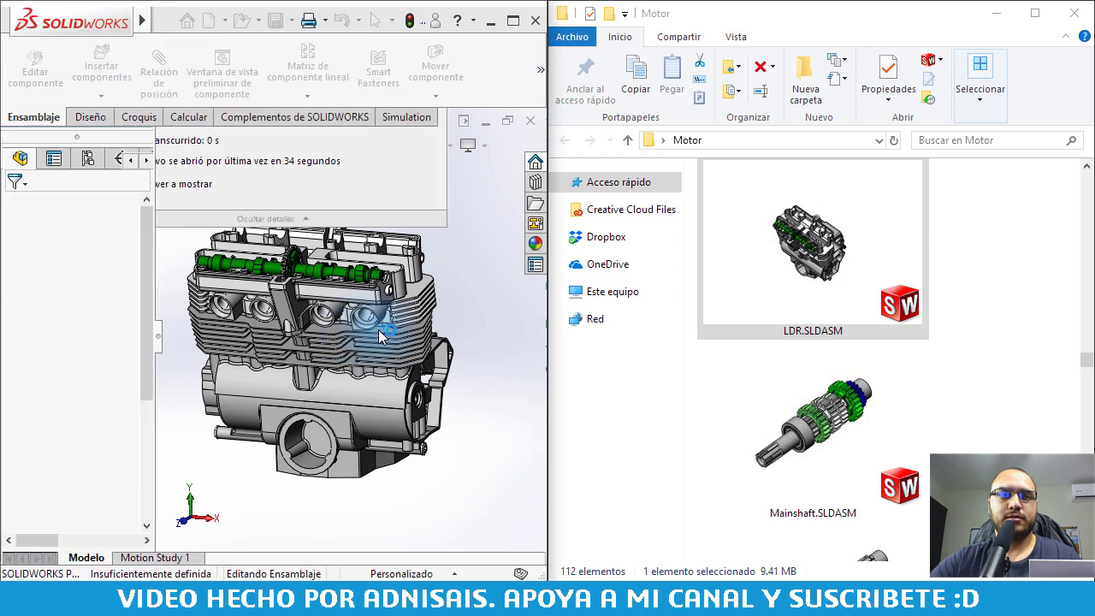
{"action": "key", "text": "ctrl+1"}
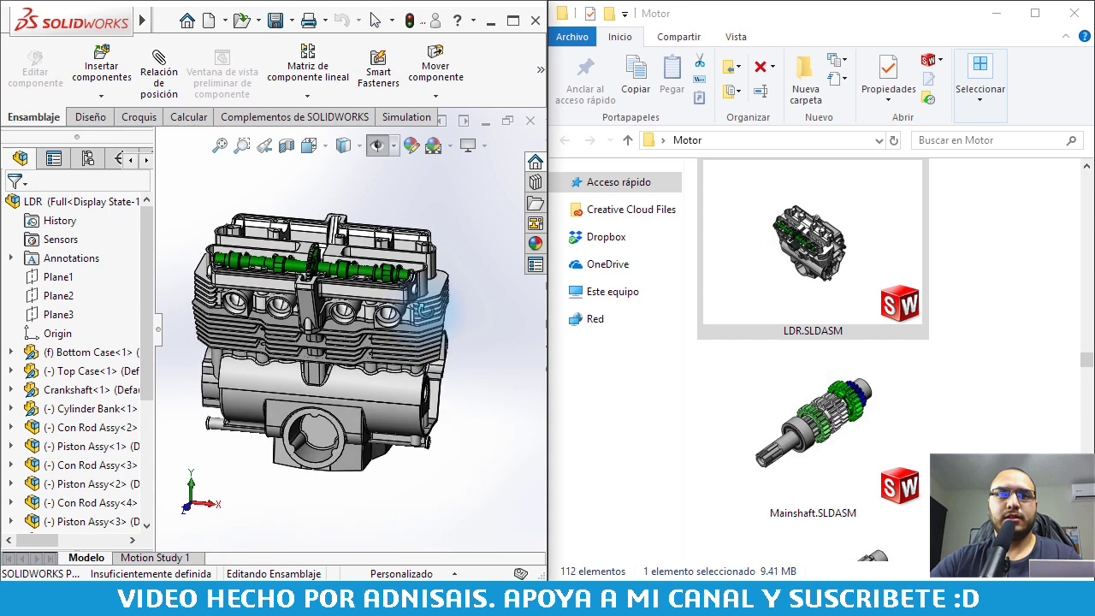
{"action": "key", "text": "ctrl+7"}
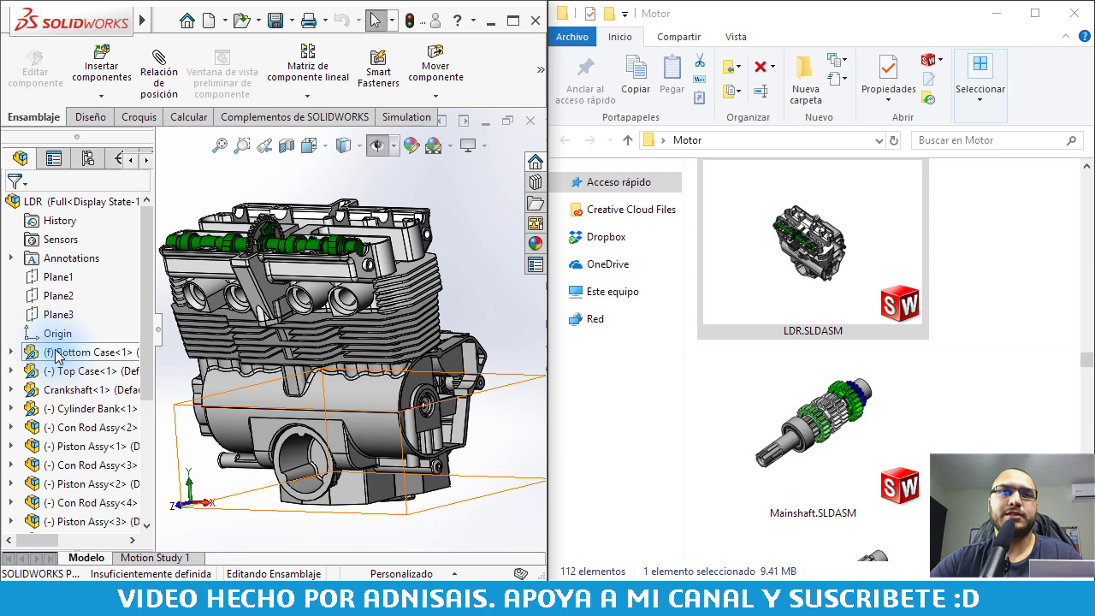
{"action": "left_click", "coordinate": [45, 352]}
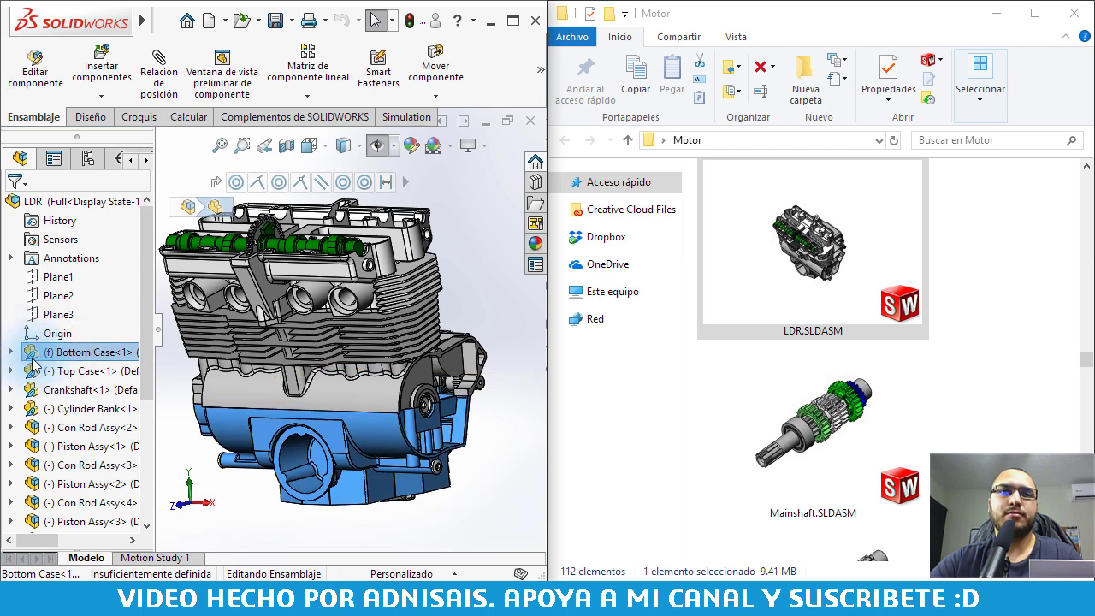
{"action": "left_click", "coordinate": [11, 352]}
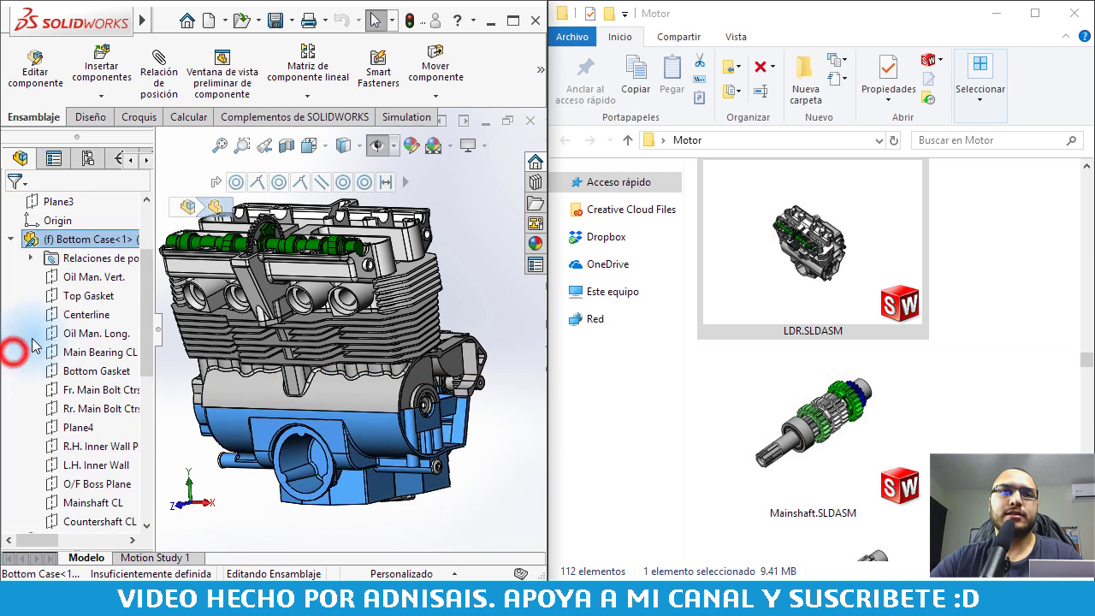
{"action": "scroll", "coordinate": [60, 248], "scroll_direction": "down", "scroll_amount": 2}
{"action": "scroll", "coordinate": [70, 224], "scroll_direction": "up", "scroll_amount": 2}
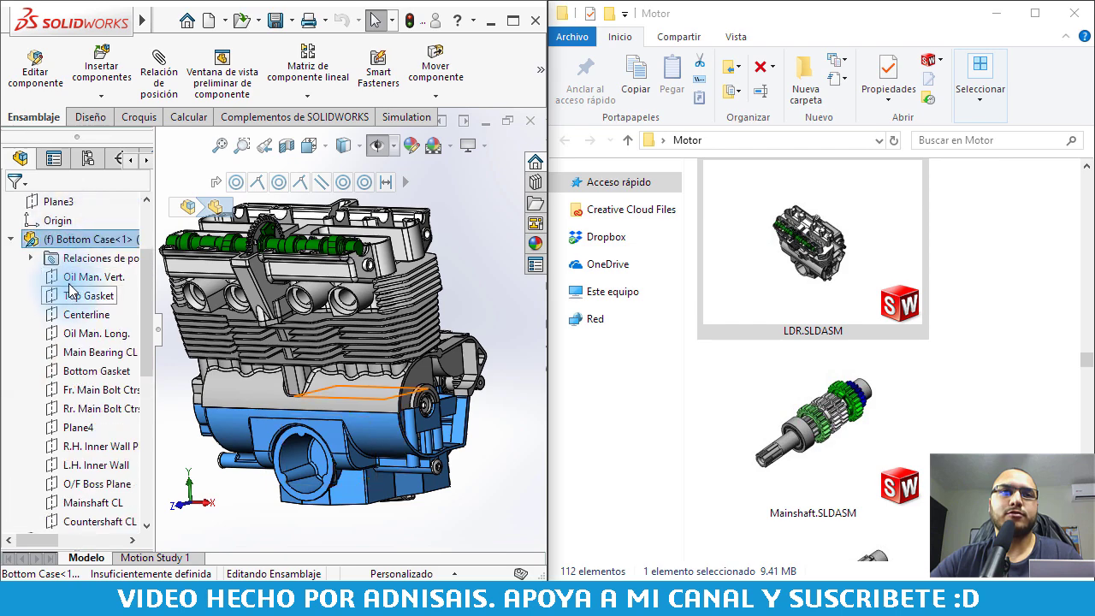
{"action": "left_click", "coordinate": [12, 239]}
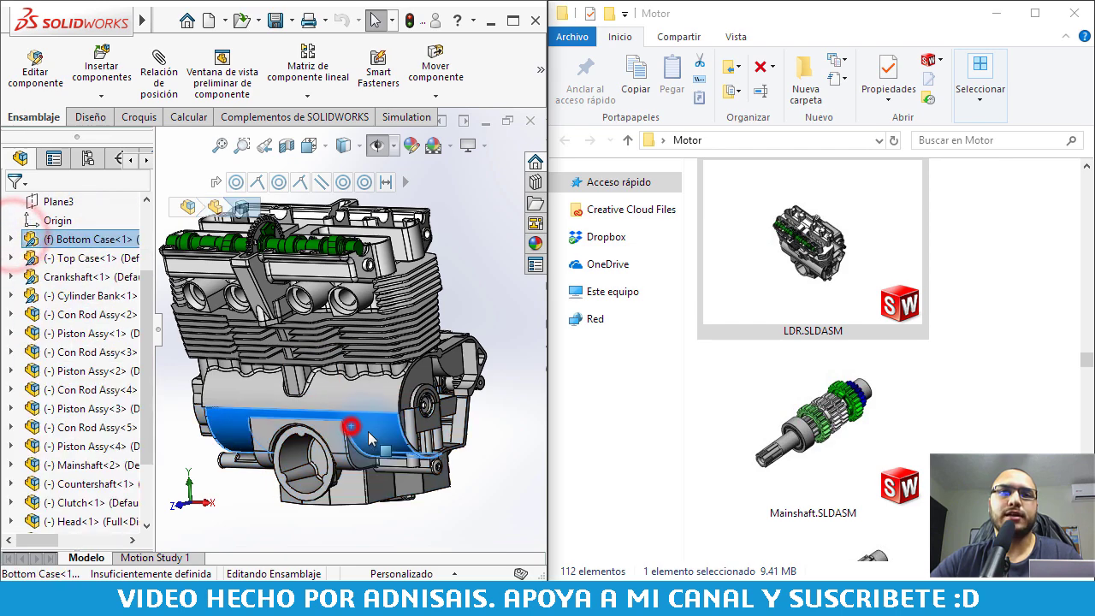
{"action": "left_click", "coordinate": [349, 428]}
{"action": "middle_click_drag", "start_coordinate": [349, 428], "coordinate": [351, 447]}
{"action": "scroll", "coordinate": [351, 447], "scroll_direction": "down", "scroll_amount": 2}
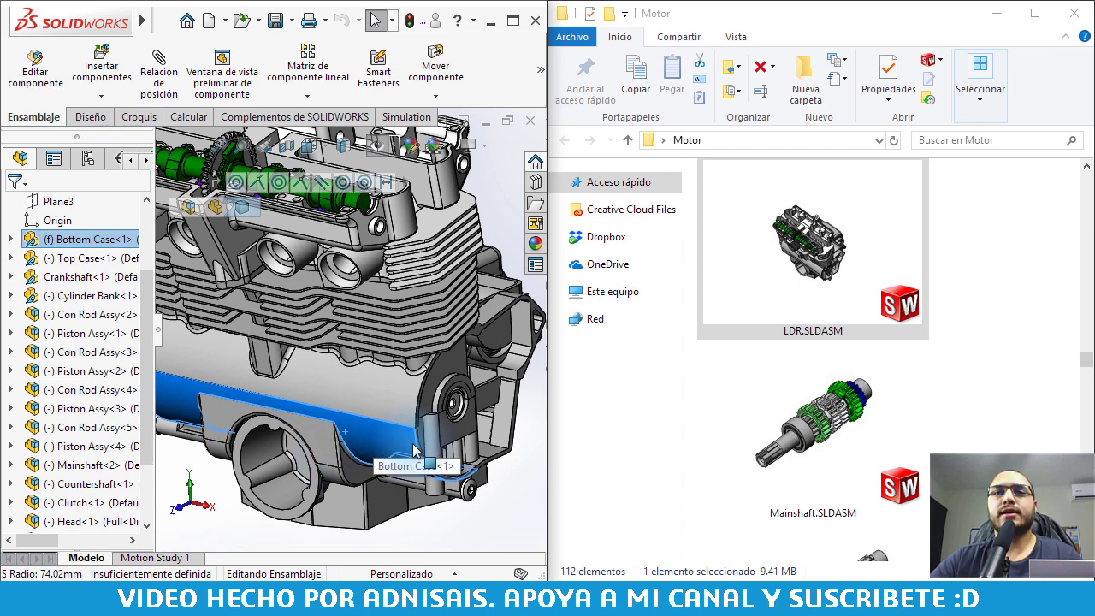
{"action": "scroll", "coordinate": [355, 389], "scroll_direction": "up", "scroll_amount": 2}
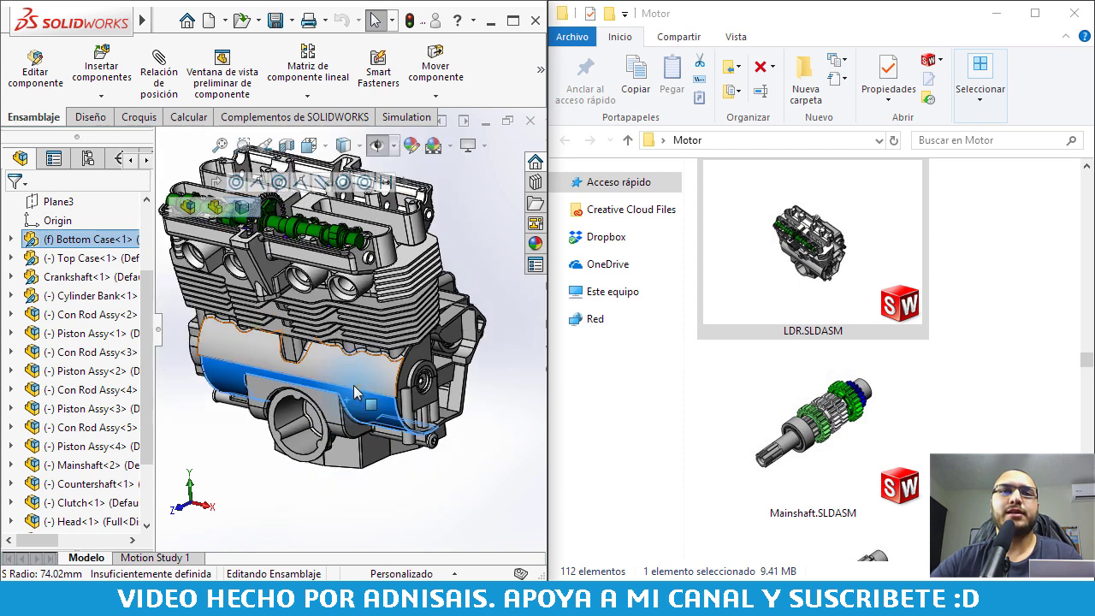
{"action": "middle_click_drag", "start_coordinate": [354, 385], "coordinate": [377, 410]}
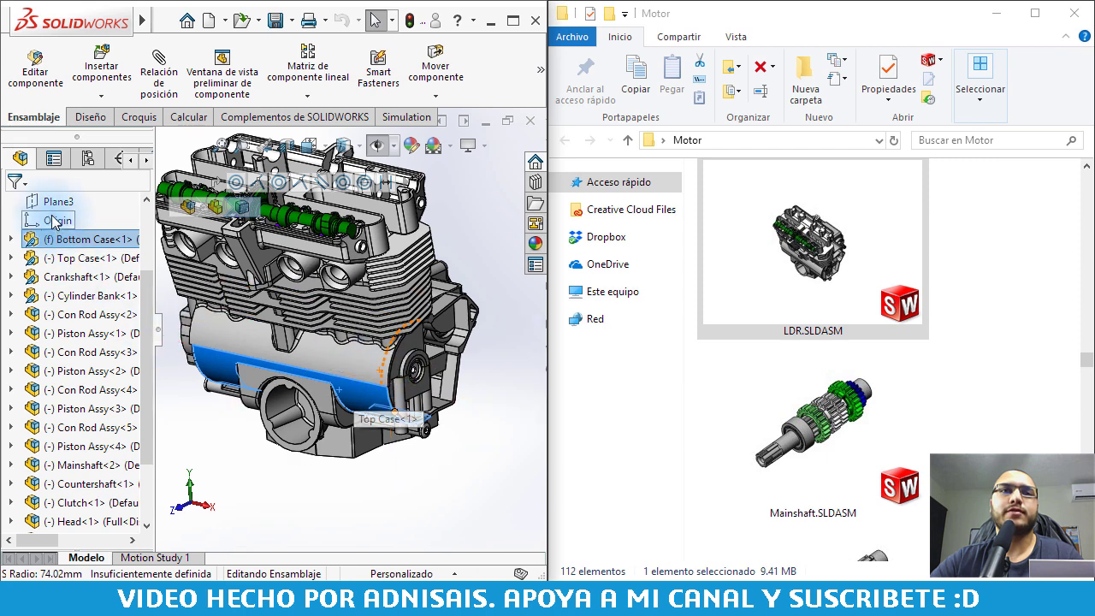
{"action": "left_click", "coordinate": [10, 239]}
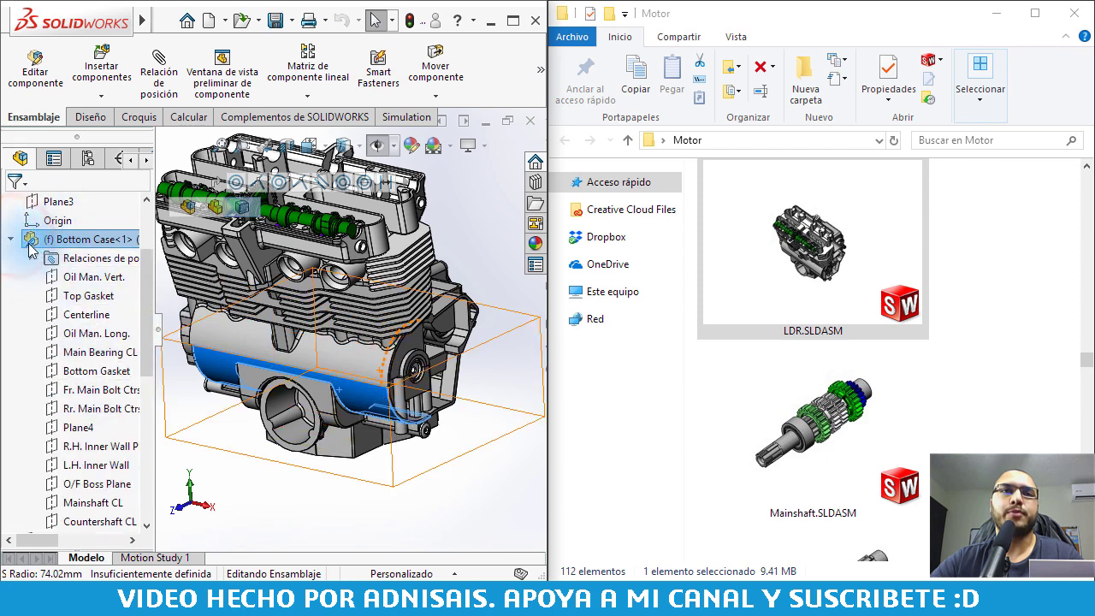
{"action": "left_click", "coordinate": [11, 238]}
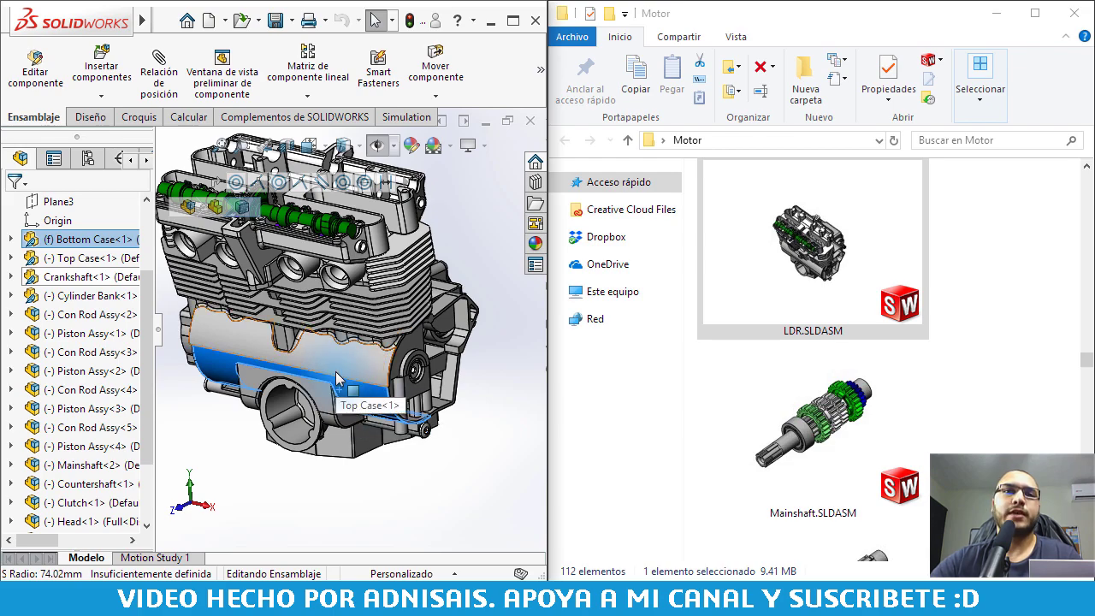
{"action": "mouse_move", "coordinate": [336, 379]}
{"action": "middle_mouse_down"}
{"action": "mouse_move", "coordinate": [292, 308]}
{"action": "mouse_move", "coordinate": [347, 329]}
{"action": "mouse_move", "coordinate": [343, 346]}
{"action": "middle_mouse_up"}
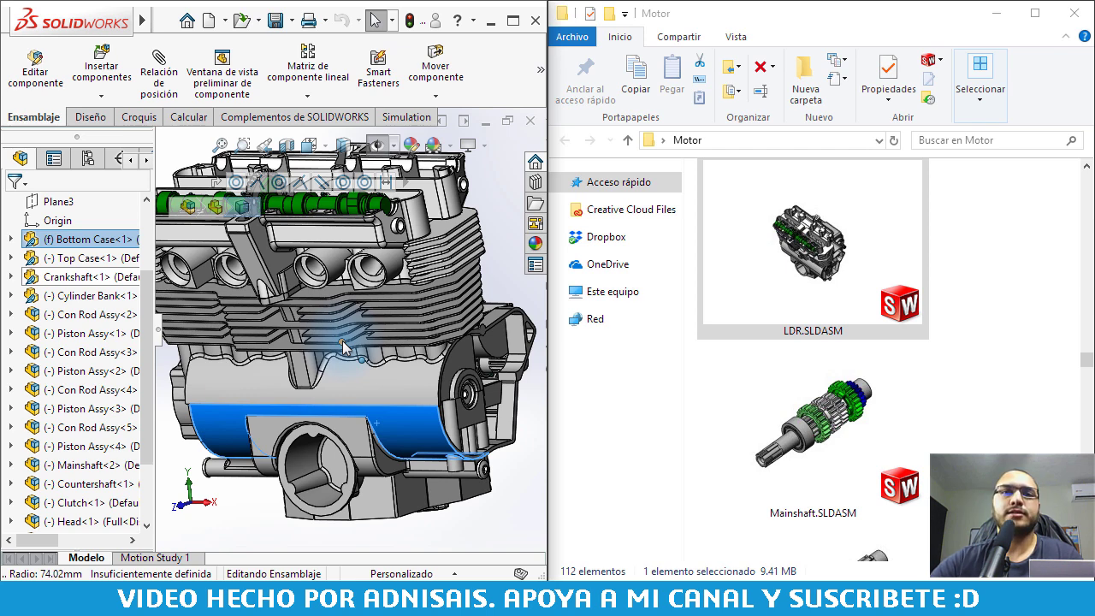
Close the engine and reopen LDR.SLDASM via Archivo > Abrir in Modo de ensamblaje grande.
{"action": "left_click", "coordinate": [530, 120]}
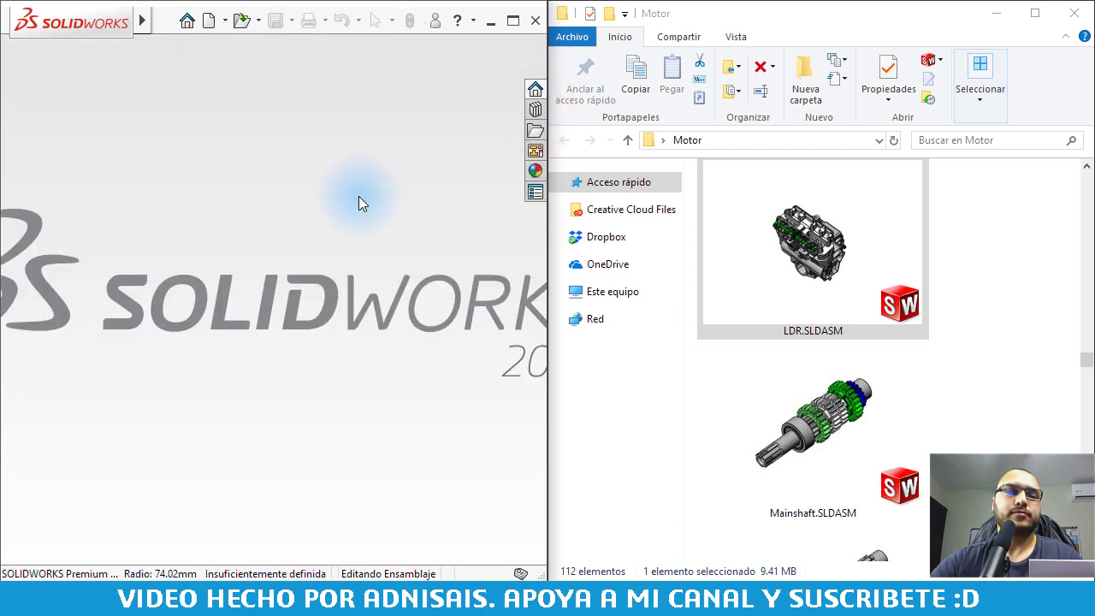
{"action": "left_click", "coordinate": [211, 20]}
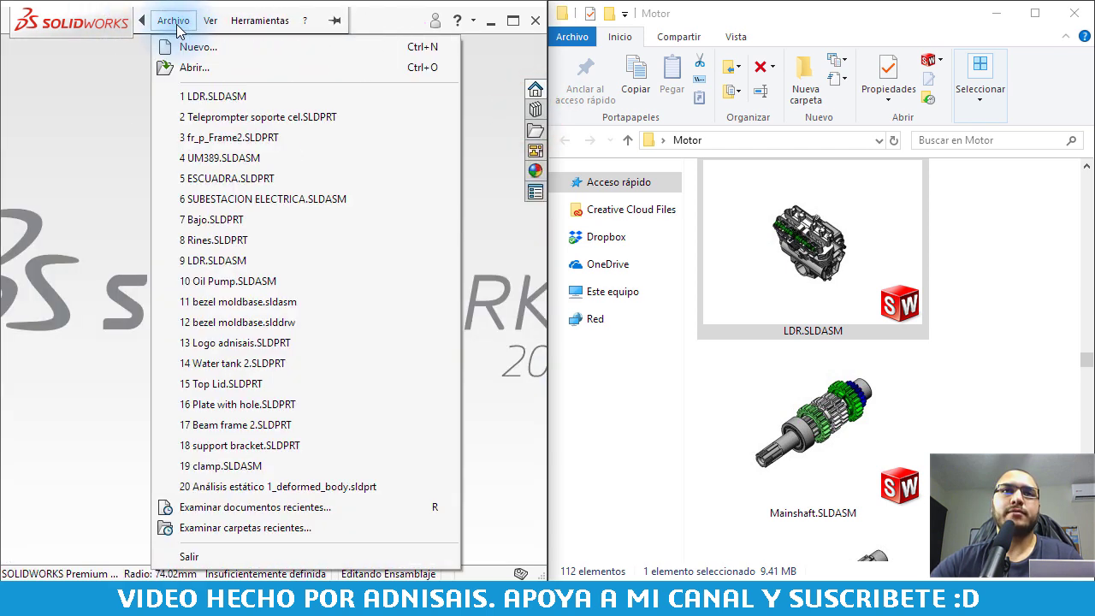
{"action": "left_click", "coordinate": [178, 66]}
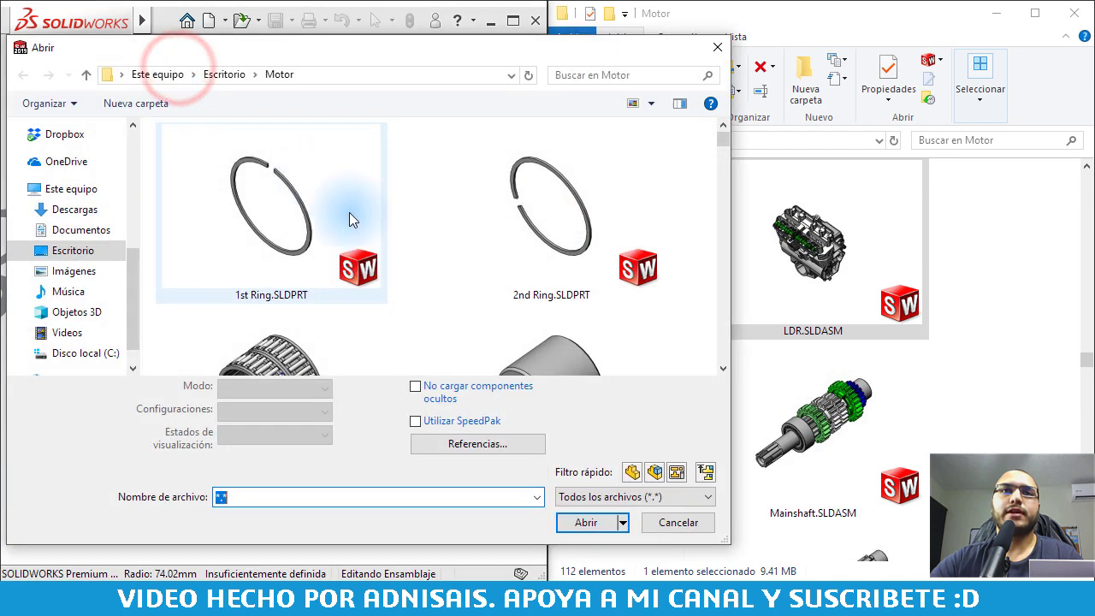
{"action": "left_click", "coordinate": [705, 472]}
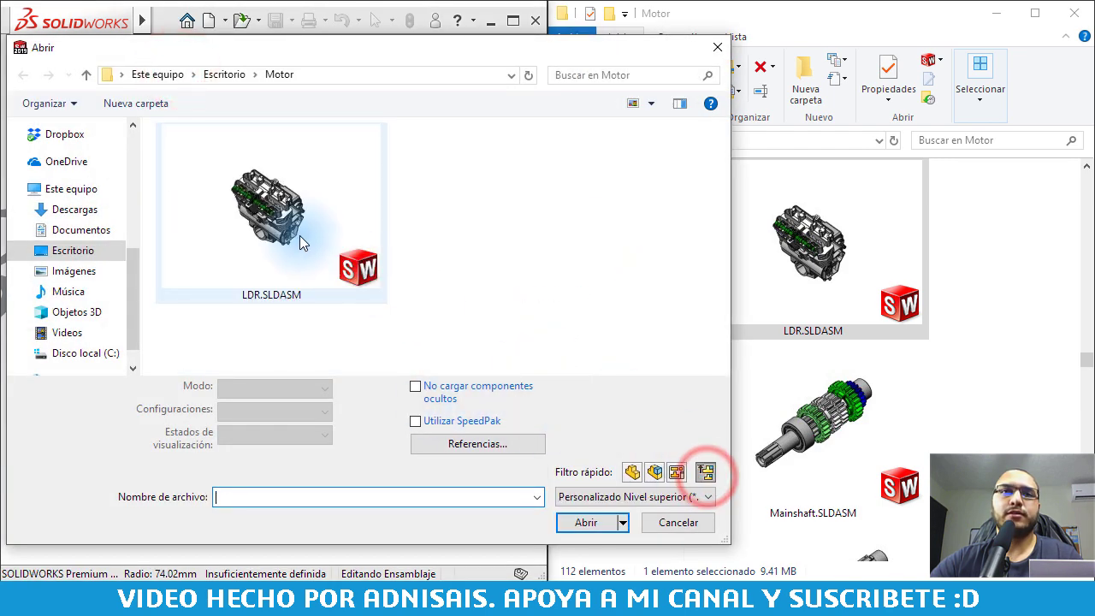
{"action": "left_click", "coordinate": [300, 236]}
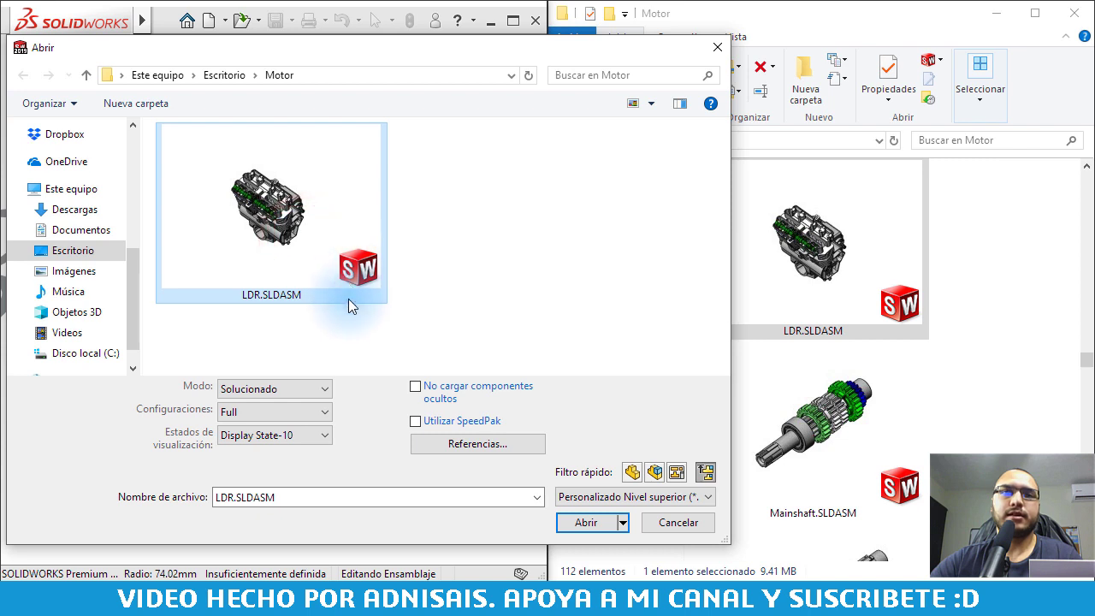
{"action": "left_click", "coordinate": [293, 390]}
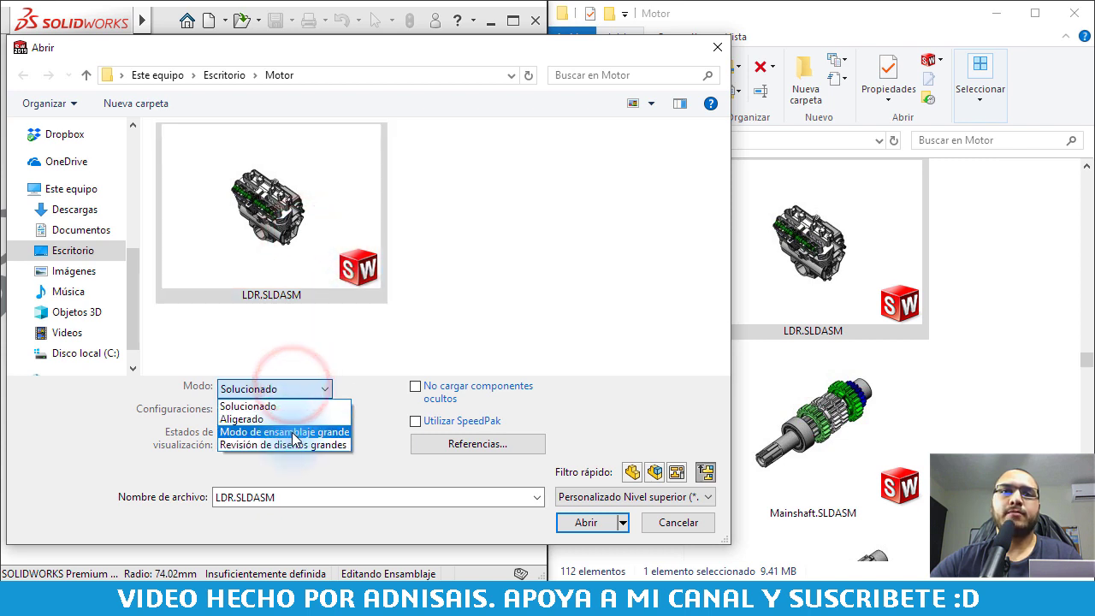
{"action": "left_click", "coordinate": [293, 432]}
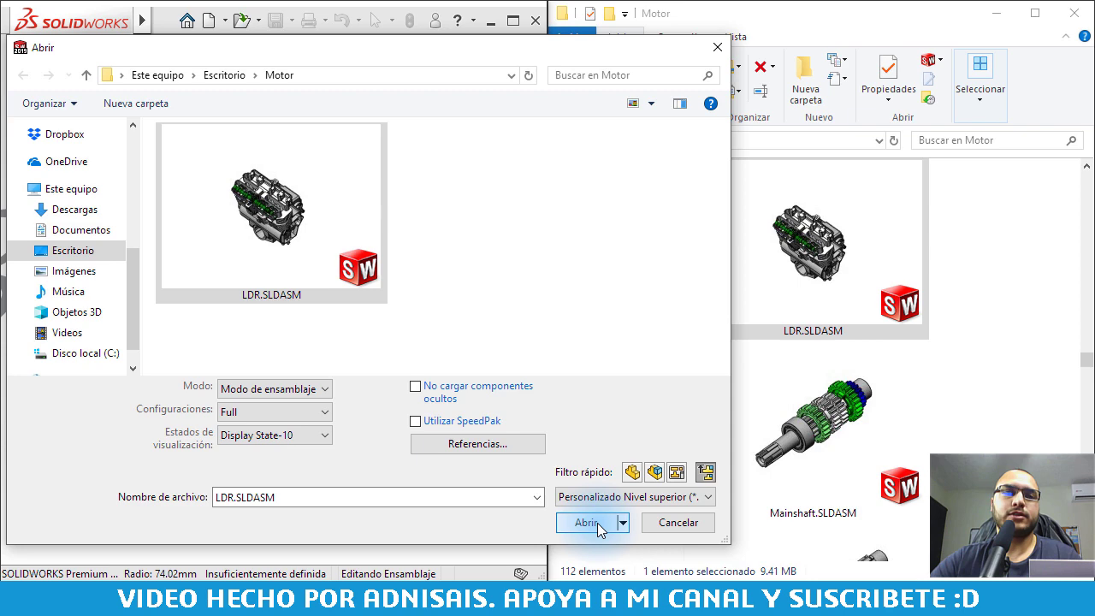
{"action": "left_click", "coordinate": [597, 523]}
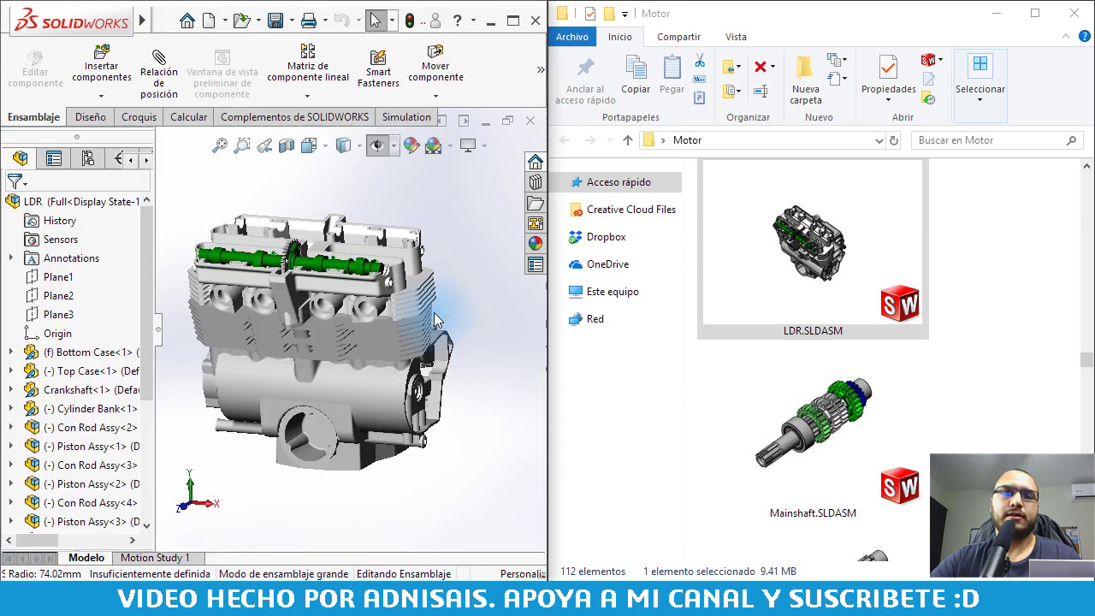
Orbit the LDR engine assembly to a front-on view and zoom in.
{"action": "middle_click_drag", "start_coordinate": [433, 312], "coordinate": [254, 323]}
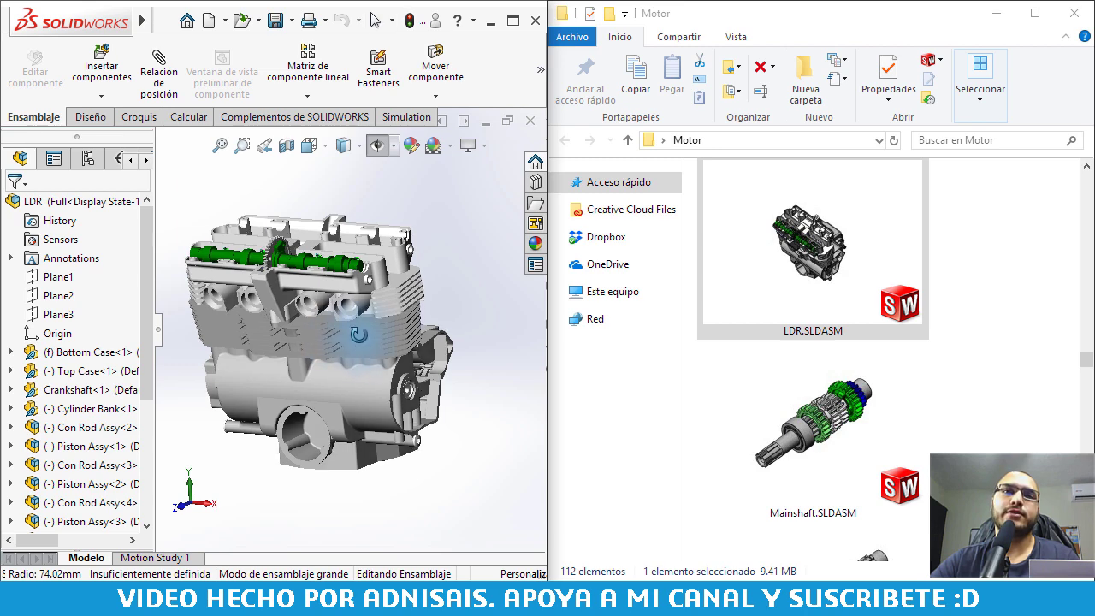
{"action": "middle_click_drag", "start_coordinate": [343, 339], "coordinate": [334, 339]}
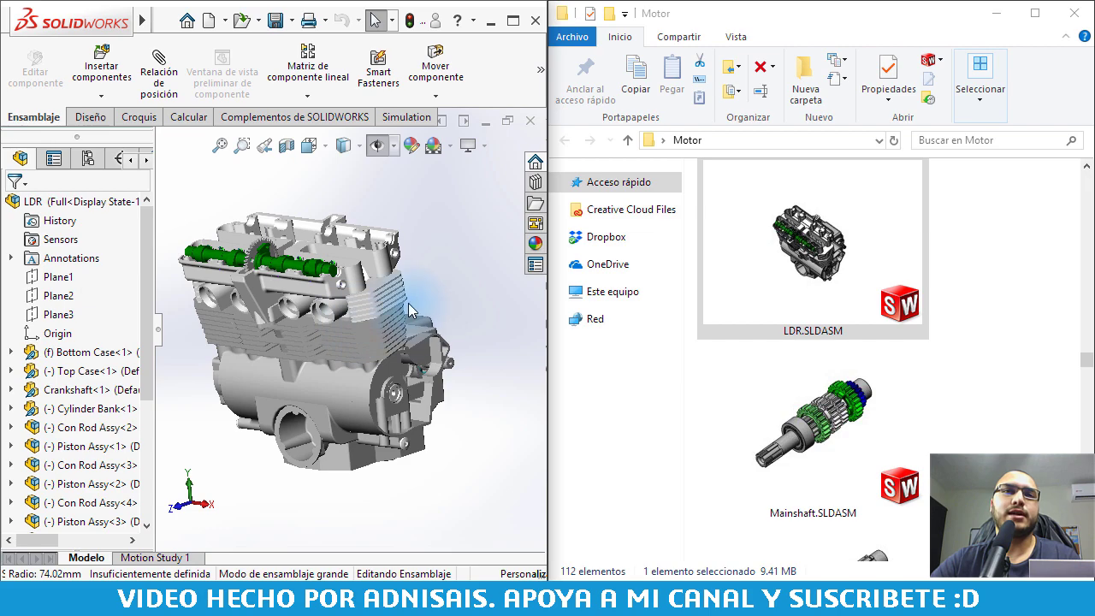
{"action": "mouse_move", "coordinate": [408, 303]}
{"action": "middle_mouse_down"}
{"action": "mouse_move", "coordinate": [403, 290]}
{"action": "mouse_move", "coordinate": [330, 361]}
{"action": "middle_mouse_up"}
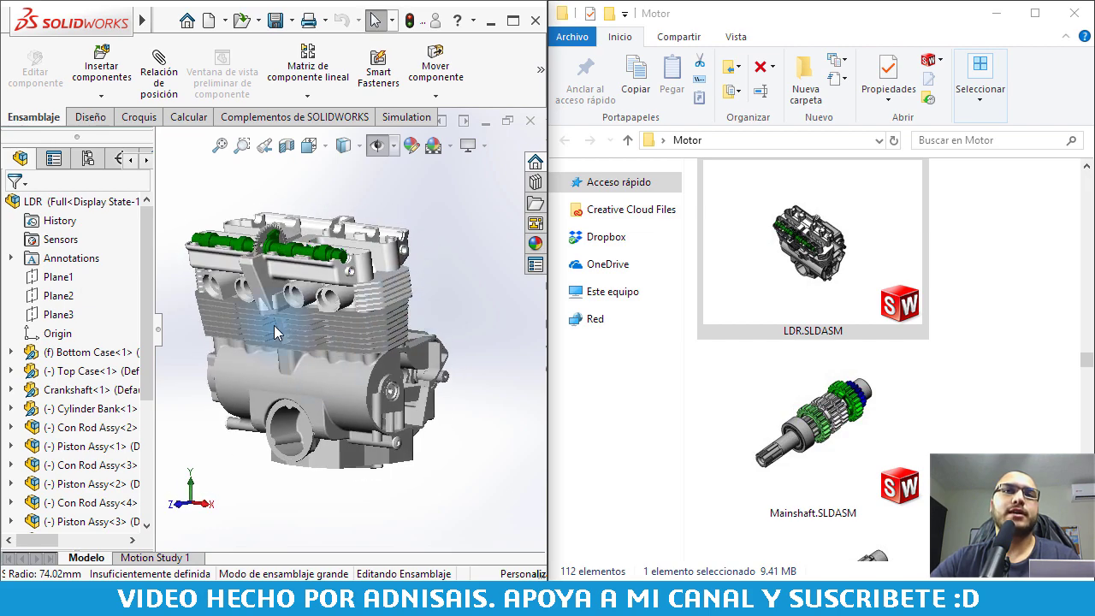
{"action": "scroll", "coordinate": [274, 325], "scroll_direction": "down", "scroll_amount": 3}
{"action": "scroll", "coordinate": [358, 357], "scroll_direction": "up", "scroll_amount": 2}
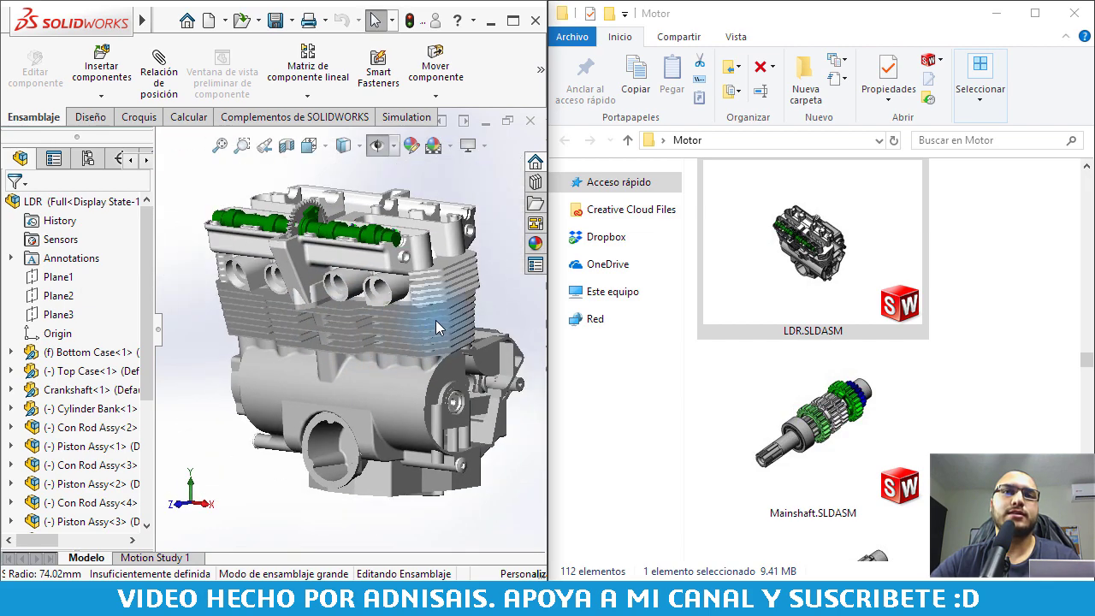
{"action": "scroll", "coordinate": [419, 318], "scroll_direction": "up", "scroll_amount": 2}
{"action": "scroll", "coordinate": [411, 315], "scroll_direction": "up", "scroll_amount": 1}
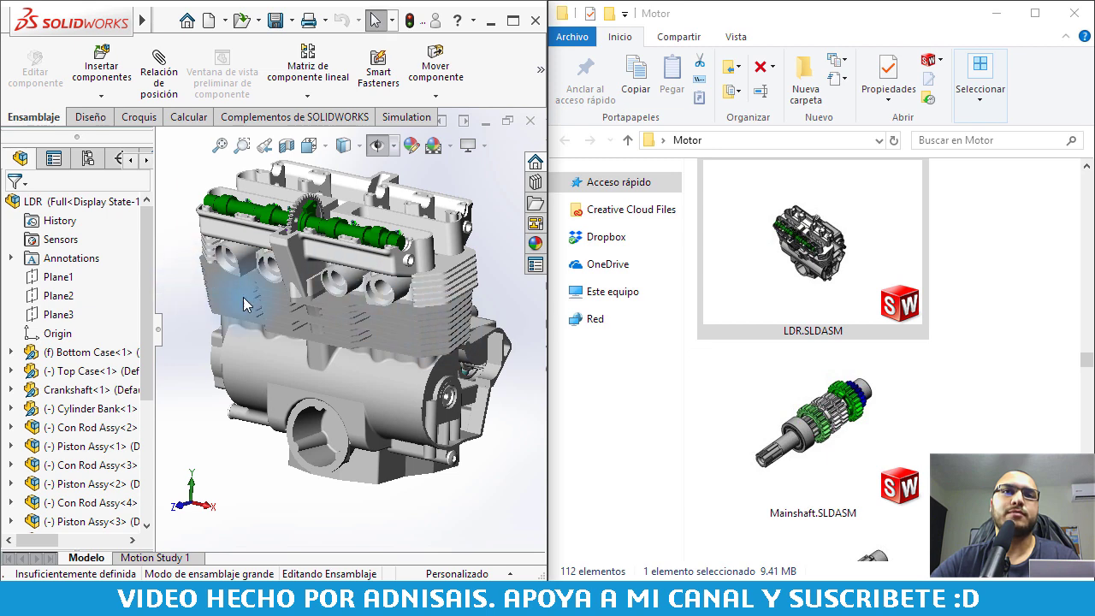
Orbit to show the engine's top from another angle, then zoom back out.
{"action": "middle_click_drag", "start_coordinate": [423, 339], "coordinate": [348, 295]}
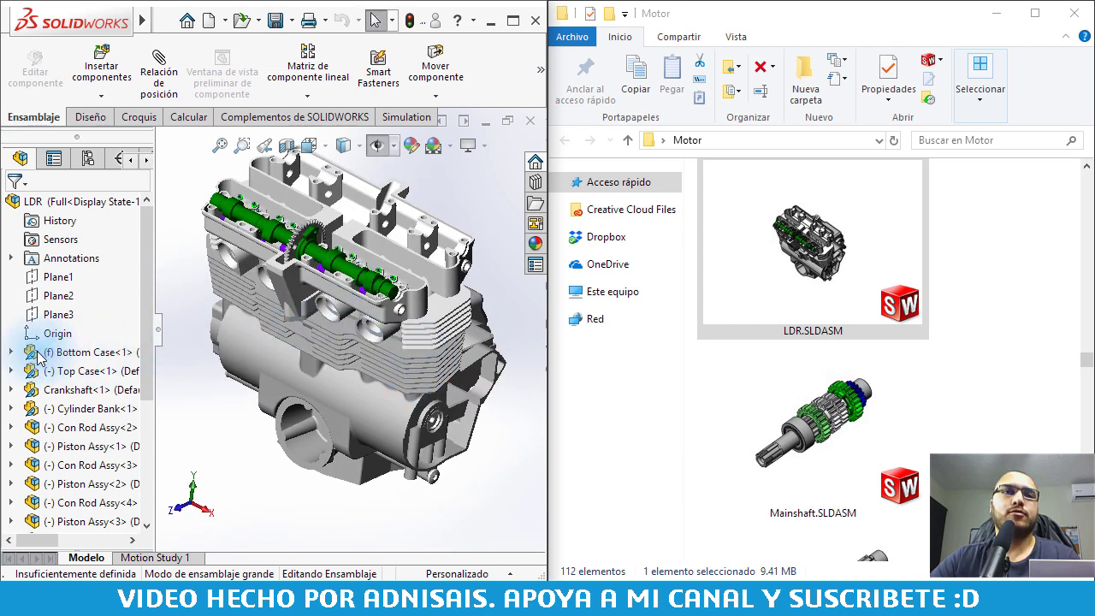
{"action": "mouse_move", "coordinate": [377, 300]}
{"action": "middle_mouse_down"}
{"action": "mouse_move", "coordinate": [392, 295]}
{"action": "mouse_move", "coordinate": [331, 282]}
{"action": "middle_mouse_up"}
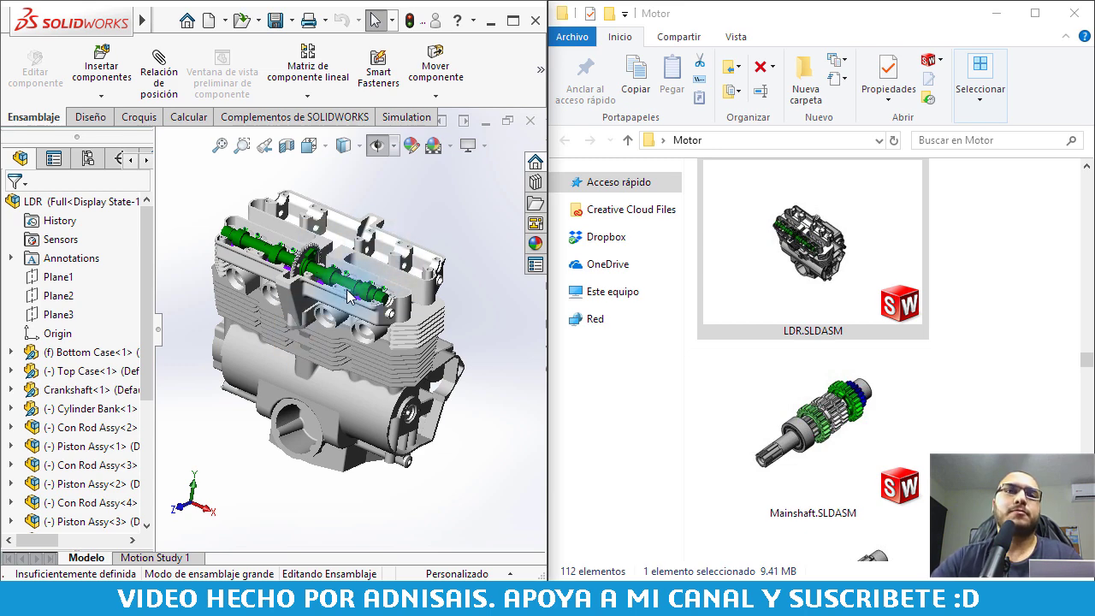
{"action": "key", "text": "Tab"}
{"action": "scroll", "coordinate": [310, 319], "scroll_direction": "down", "scroll_amount": 2}
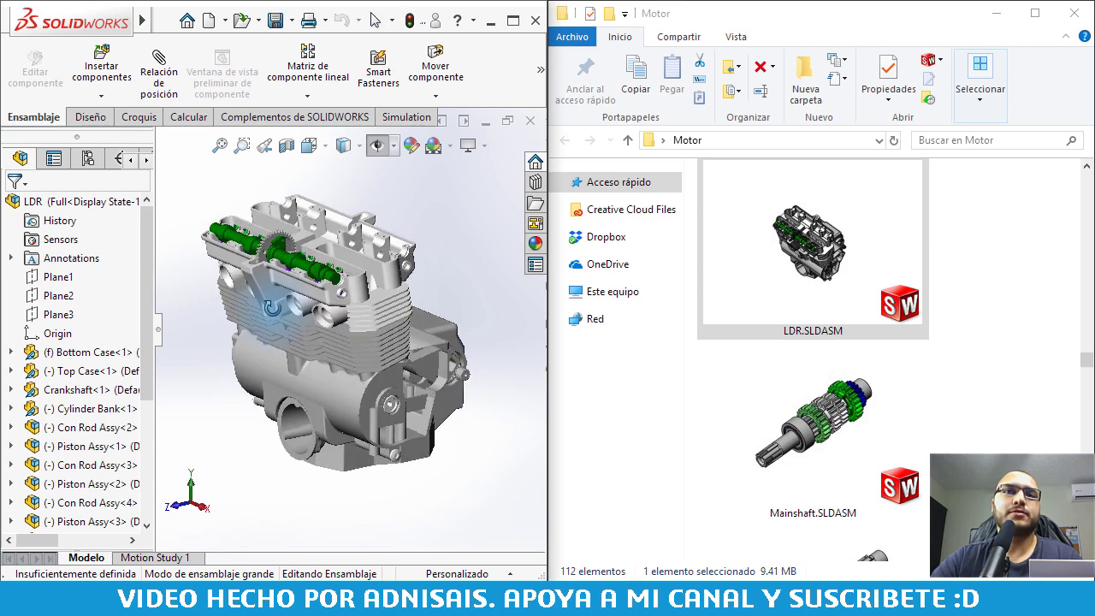
{"action": "scroll", "coordinate": [313, 315], "scroll_direction": "down", "scroll_amount": 2}
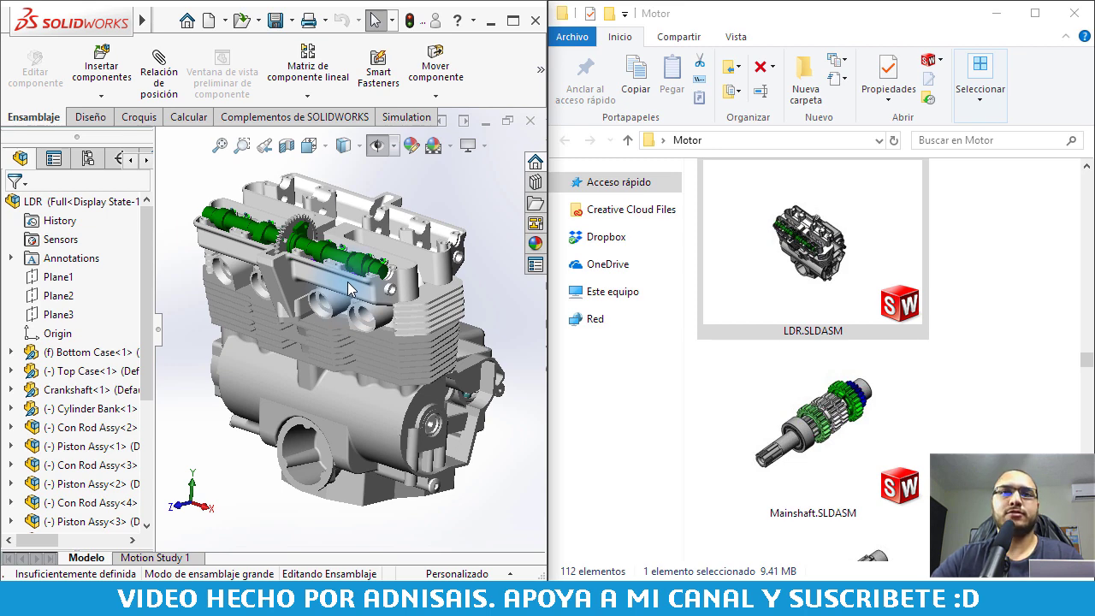
{"action": "left_click", "coordinate": [293, 20]}
{"action": "mouse_move", "coordinate": [353, 21]}
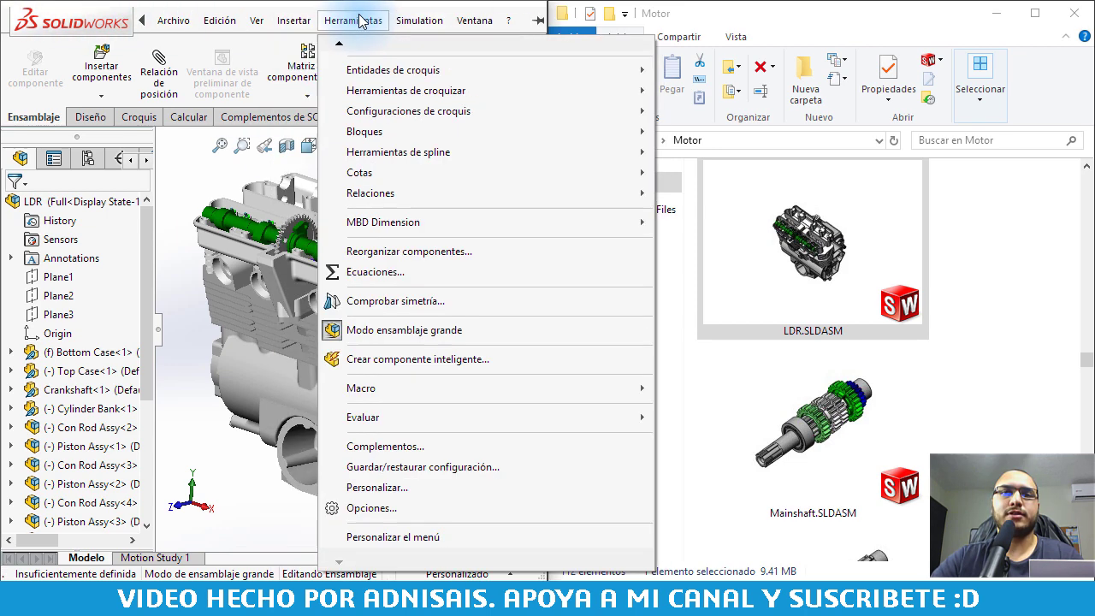
{"action": "left_click", "coordinate": [426, 507]}
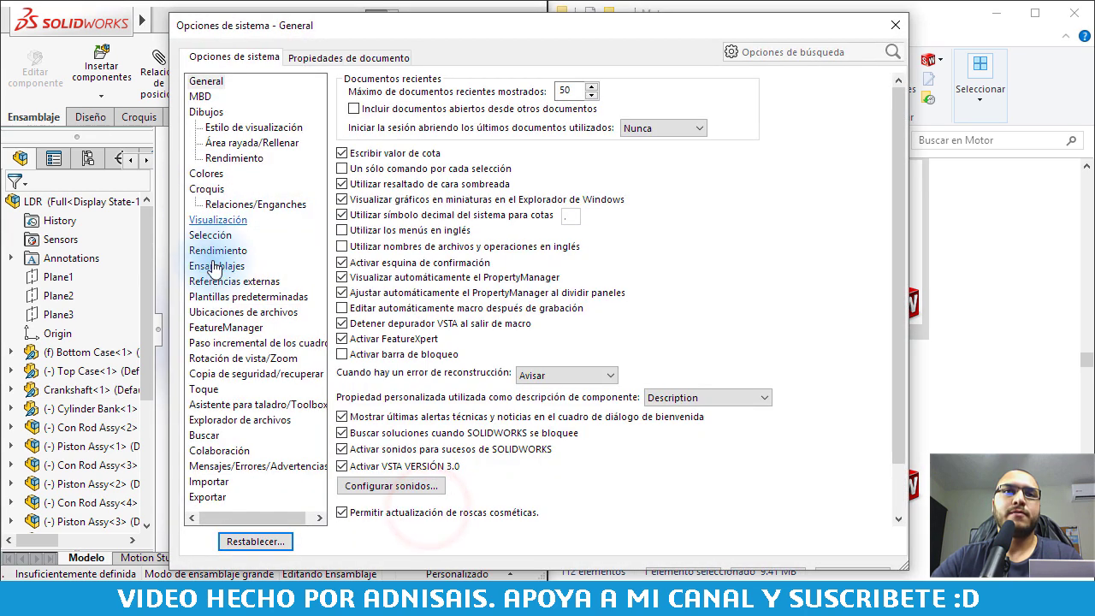
{"action": "left_click", "coordinate": [217, 250]}
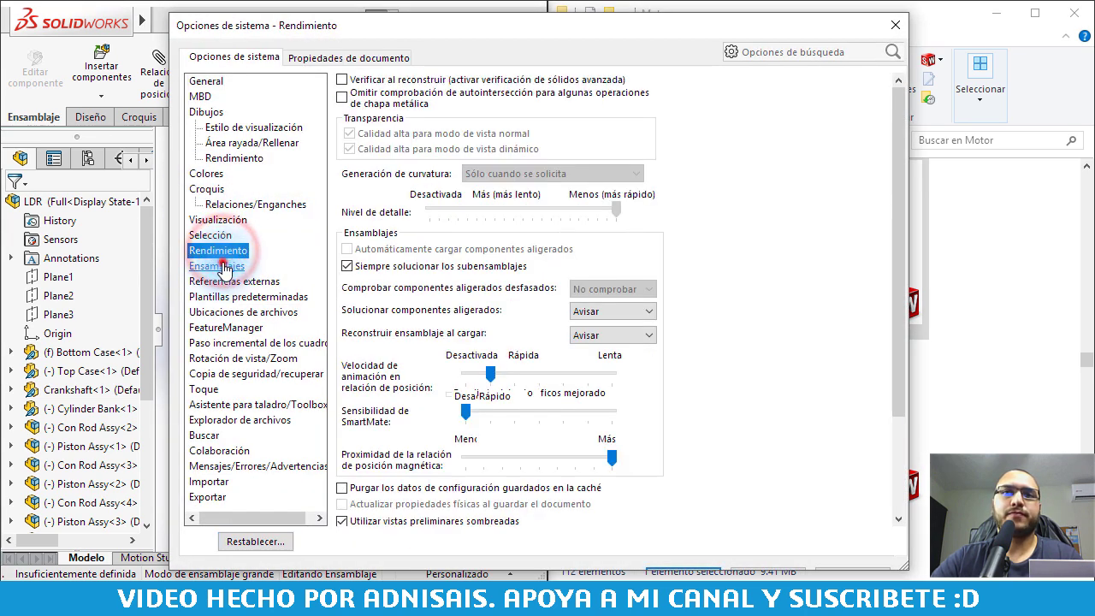
{"action": "left_click", "coordinate": [224, 266]}
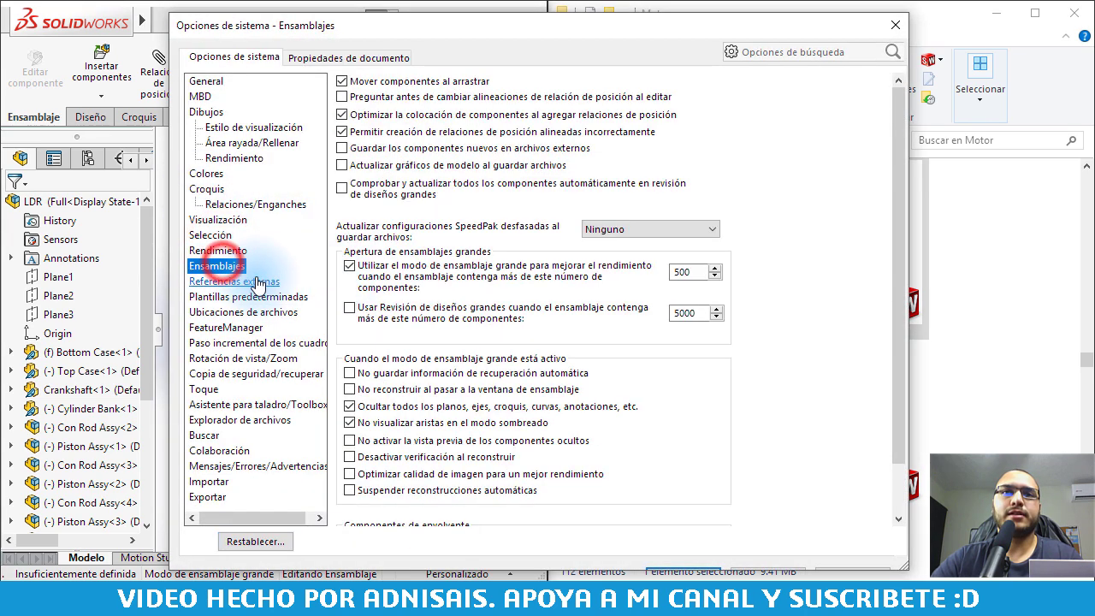
{"action": "double_click", "coordinate": [685, 272]}
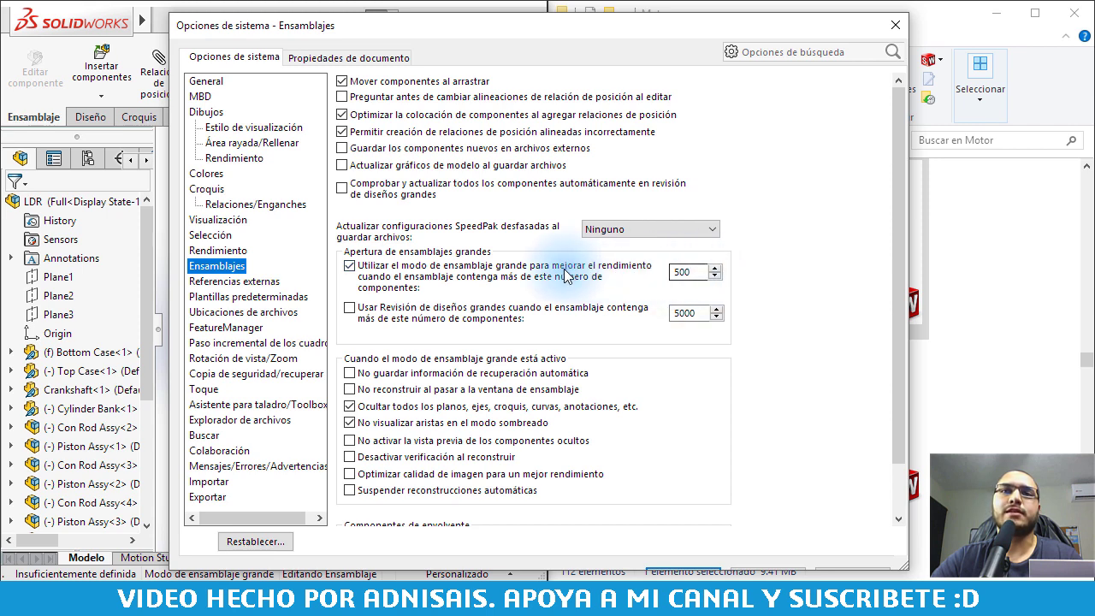
{"action": "left_click", "coordinate": [896, 29]}
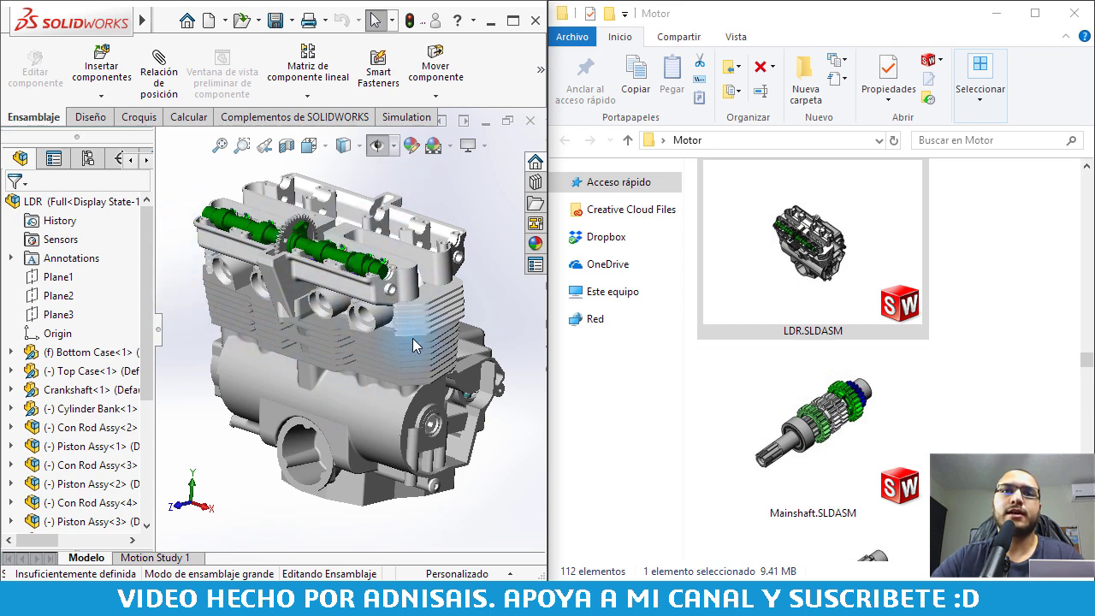
Close the assembly and reopen LDR.SLDASM, filtered to top-level assemblies, in Revisión de diseños grandes mode.
{"action": "left_click", "coordinate": [531, 122]}
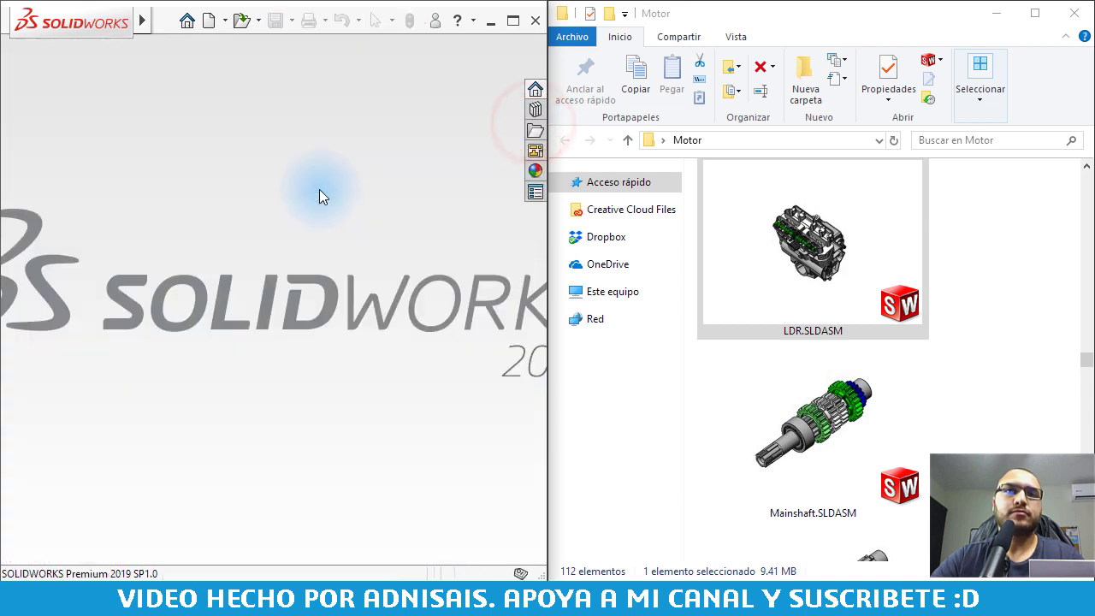
{"action": "left_click", "coordinate": [173, 20]}
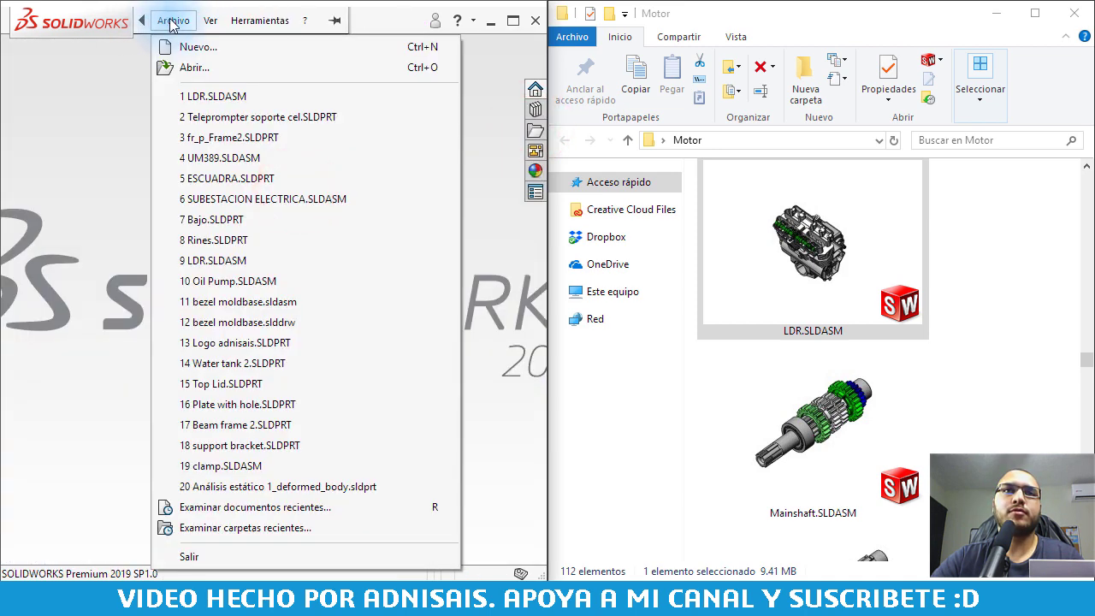
{"action": "left_click", "coordinate": [194, 67]}
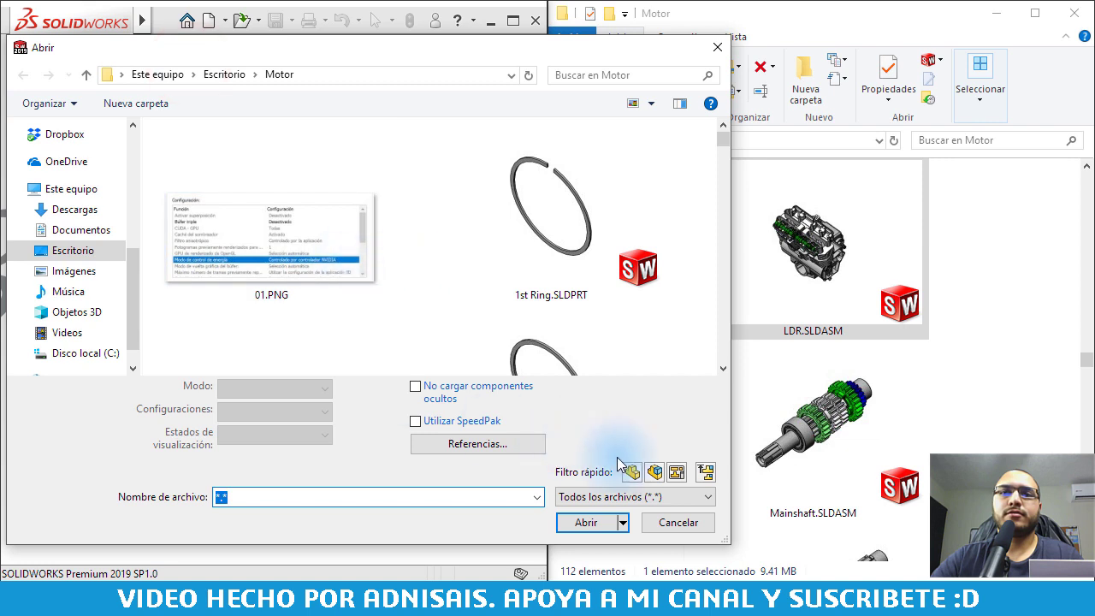
{"action": "left_click", "coordinate": [704, 470]}
{"action": "left_click", "coordinate": [266, 250]}
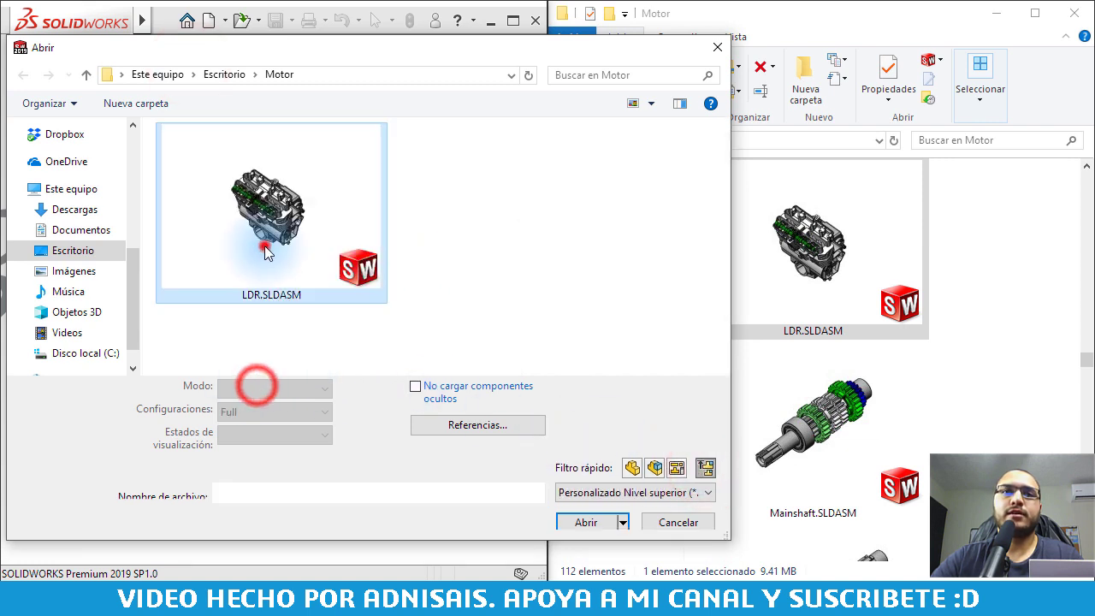
{"action": "left_click", "coordinate": [288, 386]}
{"action": "left_click", "coordinate": [275, 445]}
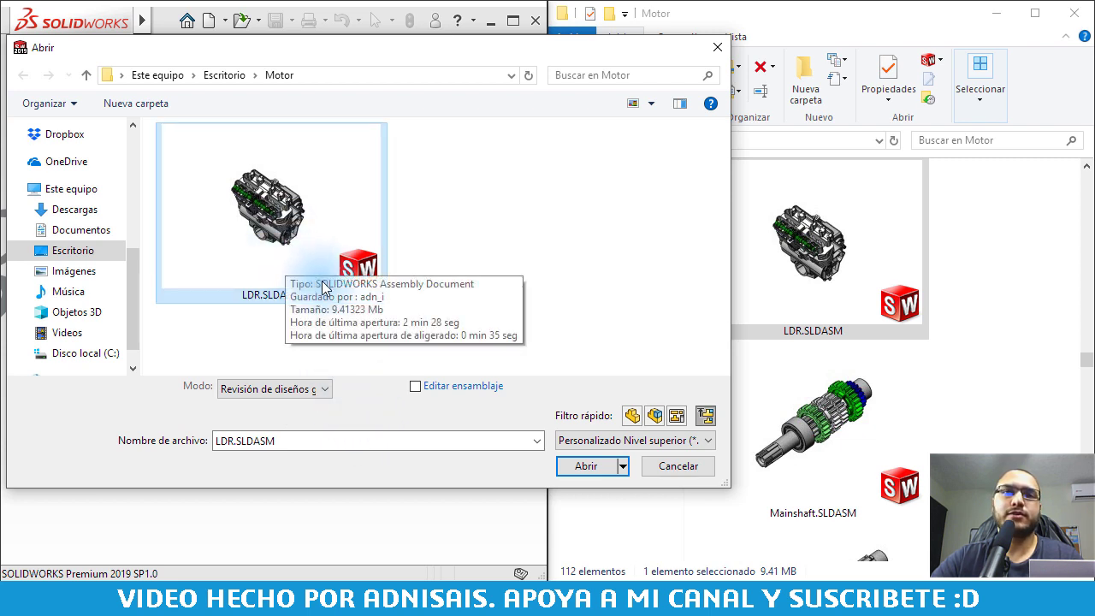
{"action": "left_click", "coordinate": [582, 469]}
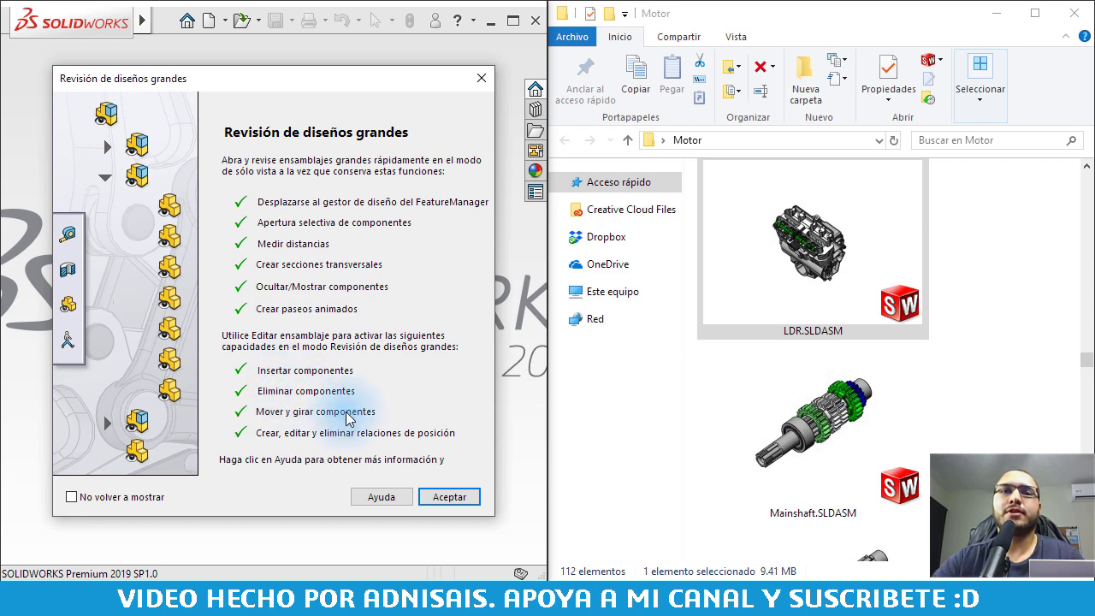
Dismiss the Large Design Review notice with No volver a mostrar, then close the assembly.
{"action": "left_click", "coordinate": [116, 503]}
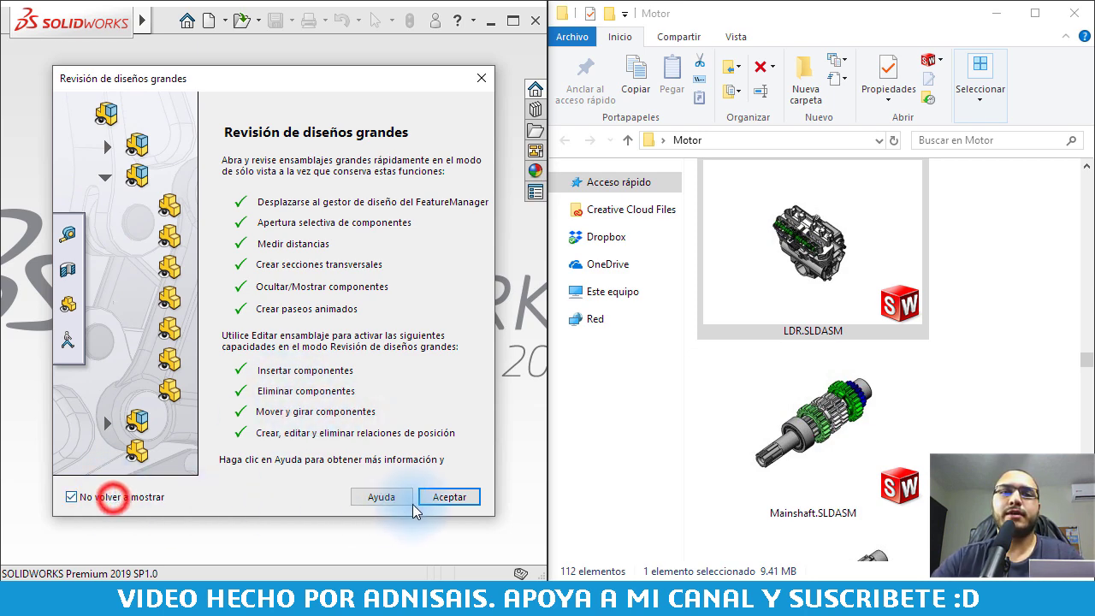
{"action": "left_click", "coordinate": [451, 497]}
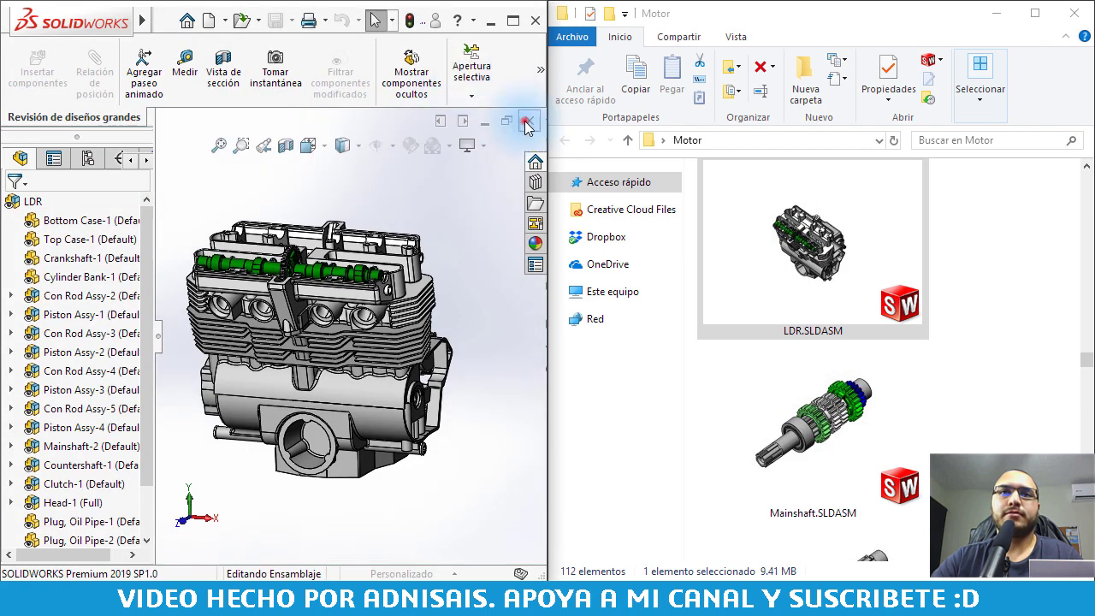
{"action": "left_click", "coordinate": [524, 120]}
{"action": "left_click", "coordinate": [261, 123]}
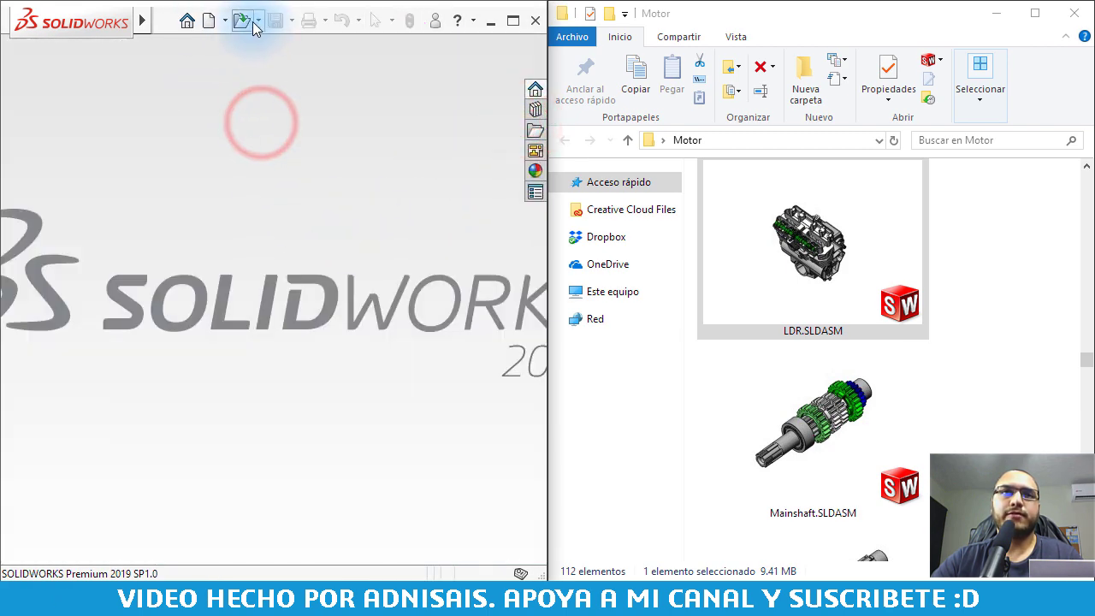
Reopen LDR.SLDASM from top-level assemblies in Revisión de diseños grandes mode.
{"action": "left_click", "coordinate": [248, 20]}
{"action": "left_click", "coordinate": [704, 468]}
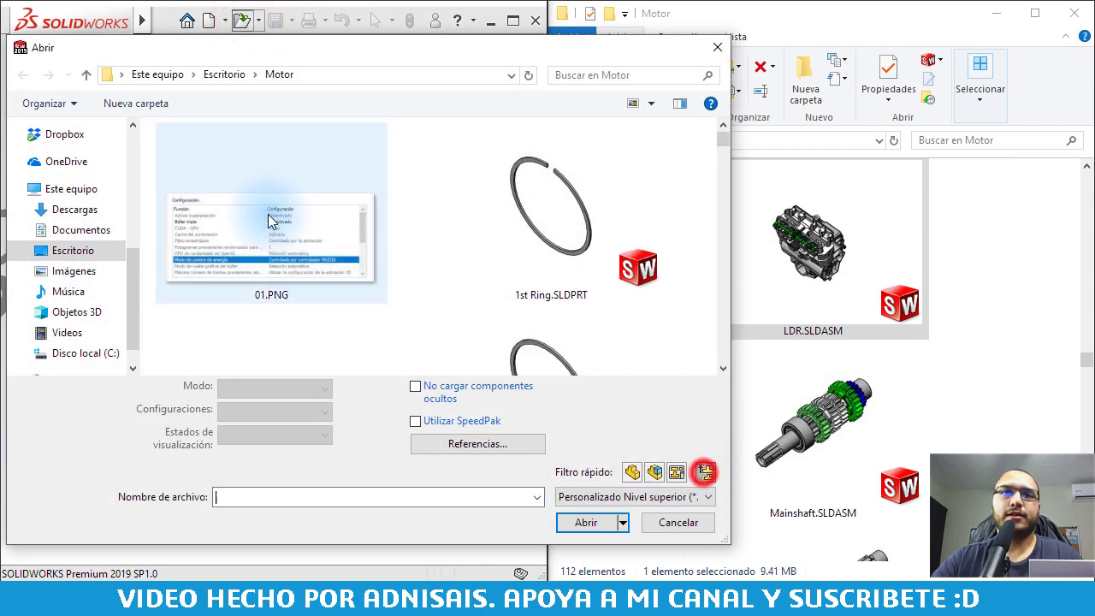
{"action": "left_click", "coordinate": [259, 209]}
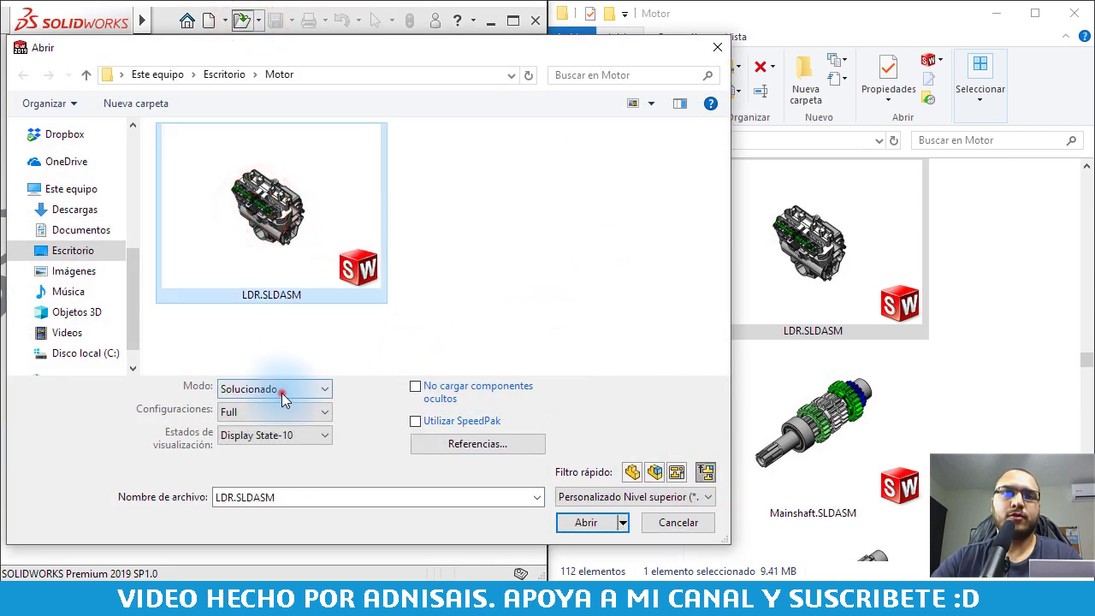
{"action": "left_click", "coordinate": [282, 390]}
{"action": "left_click", "coordinate": [281, 443]}
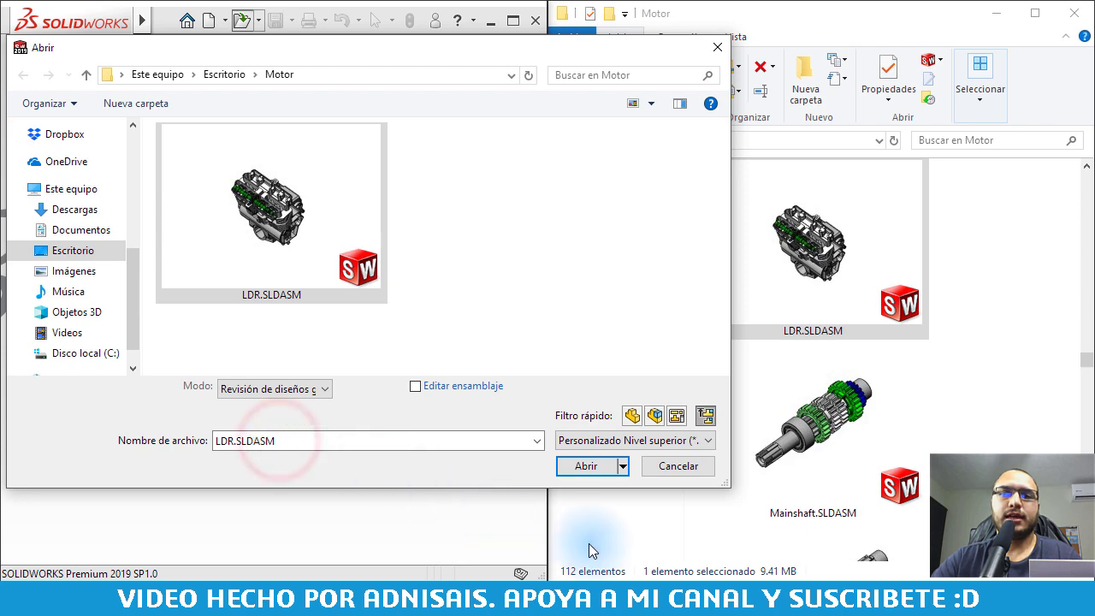
{"action": "left_click", "coordinate": [589, 469]}
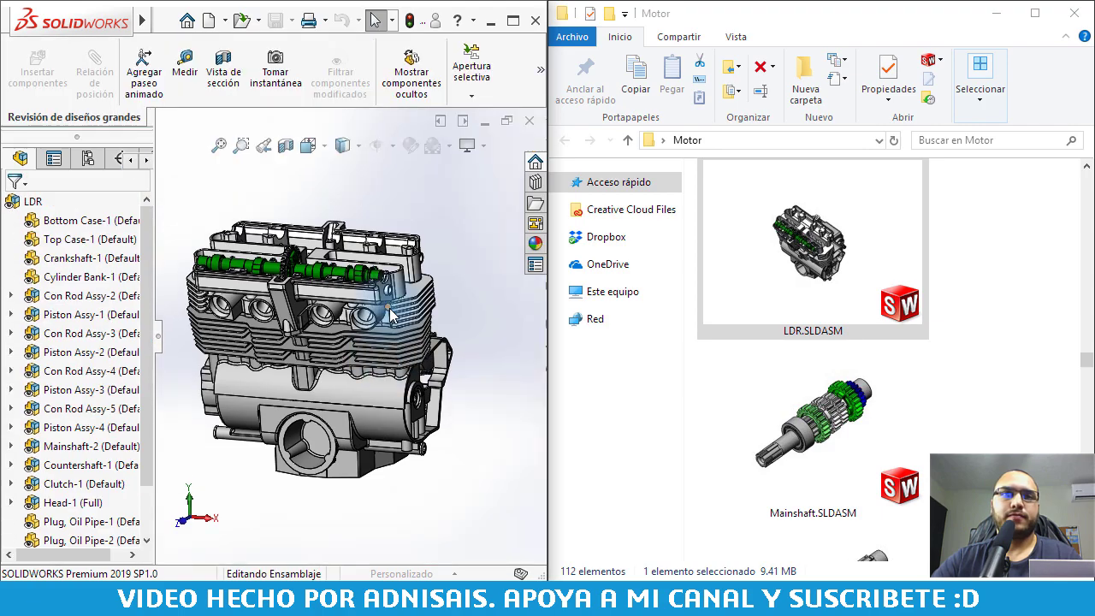
Maximize SOLIDWORKS and orbit and zoom the engine toward its cylinder fins.
{"action": "mouse_move", "coordinate": [389, 316]}
{"action": "middle_mouse_down"}
{"action": "mouse_move", "coordinate": [437, 328]}
{"action": "mouse_move", "coordinate": [433, 314]}
{"action": "mouse_move", "coordinate": [406, 322]}
{"action": "middle_mouse_up"}
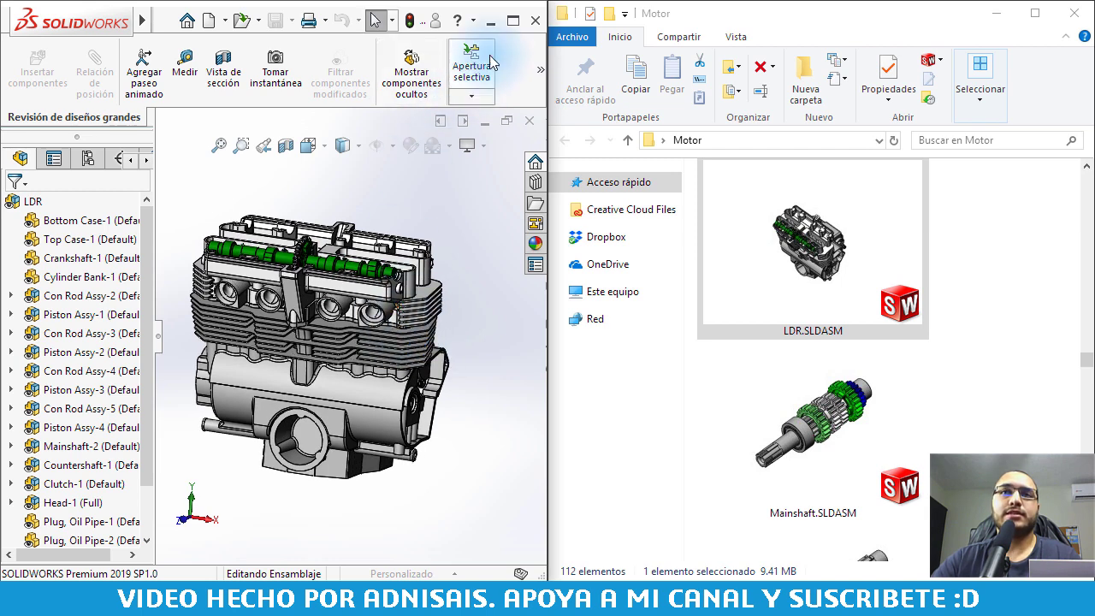
{"action": "left_click", "coordinate": [514, 21]}
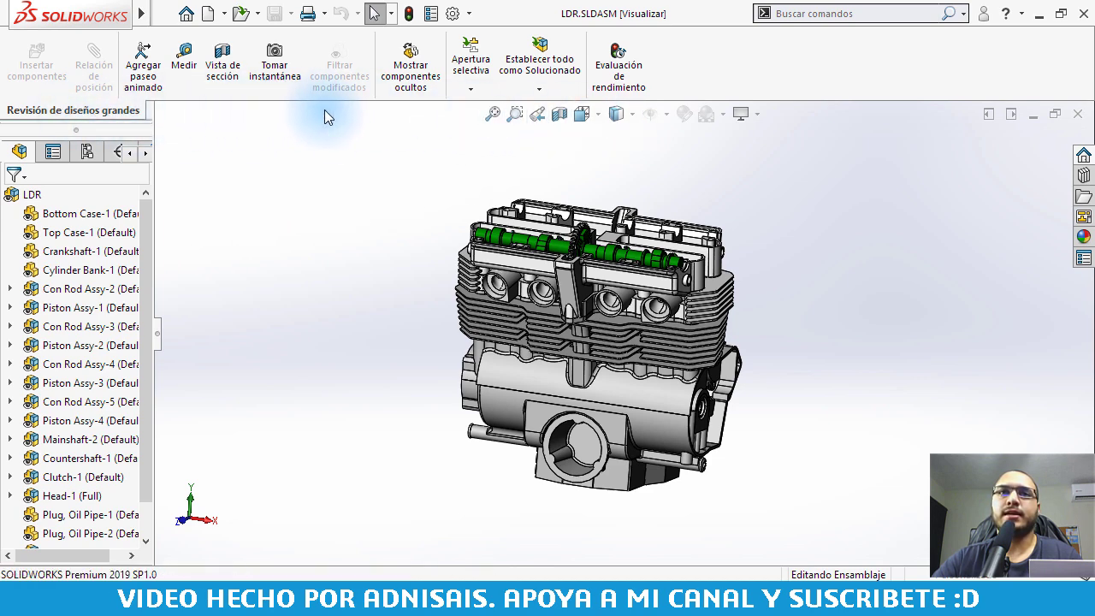
{"action": "mouse_move", "coordinate": [403, 307]}
{"action": "middle_mouse_down"}
{"action": "mouse_move", "coordinate": [416, 288]}
{"action": "mouse_move", "coordinate": [676, 310]}
{"action": "middle_mouse_up"}
{"action": "scroll", "coordinate": [676, 310], "scroll_direction": "down", "scroll_amount": 3}
{"action": "scroll", "coordinate": [634, 308], "scroll_direction": "down", "scroll_amount": 3}
{"action": "scroll", "coordinate": [655, 288], "scroll_direction": "down", "scroll_amount": 2}
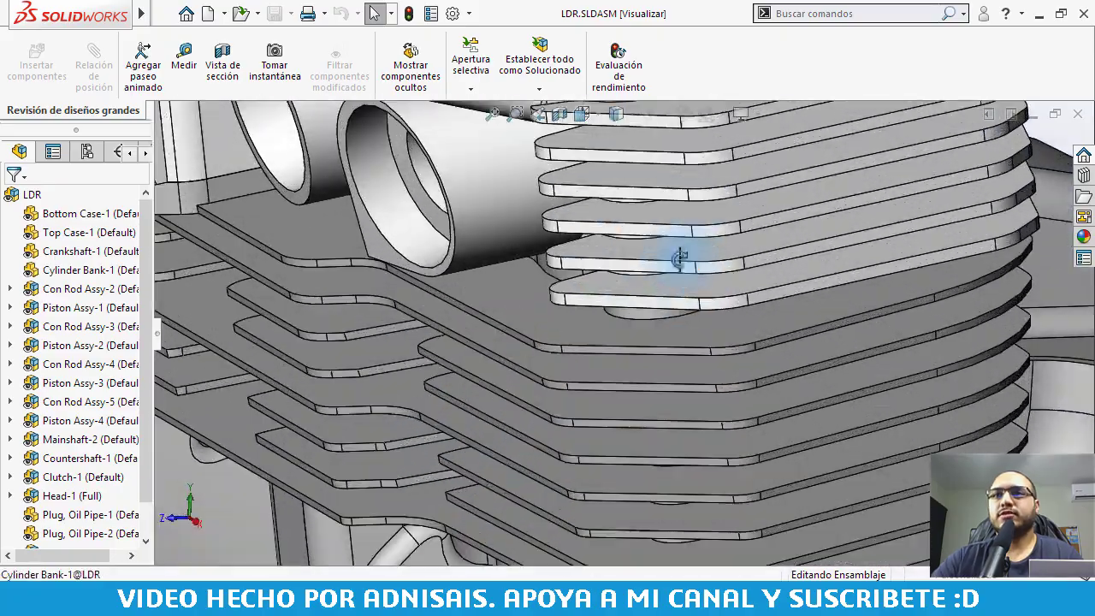
{"action": "middle_click_drag", "start_coordinate": [680, 252], "coordinate": [712, 213]}
{"action": "scroll", "coordinate": [712, 212], "scroll_direction": "up", "scroll_amount": 3}
{"action": "scroll", "coordinate": [748, 426], "scroll_direction": "up", "scroll_amount": 3}
{"action": "middle_click_drag", "start_coordinate": [748, 426], "coordinate": [618, 442]}
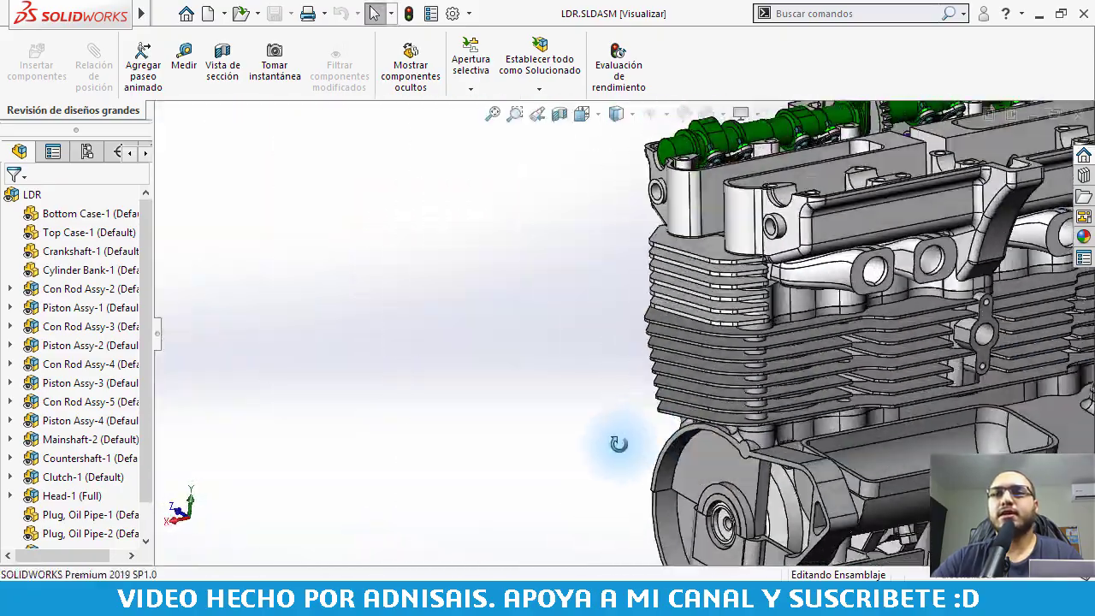
{"action": "scroll", "coordinate": [931, 406], "scroll_direction": "up", "scroll_amount": 3}
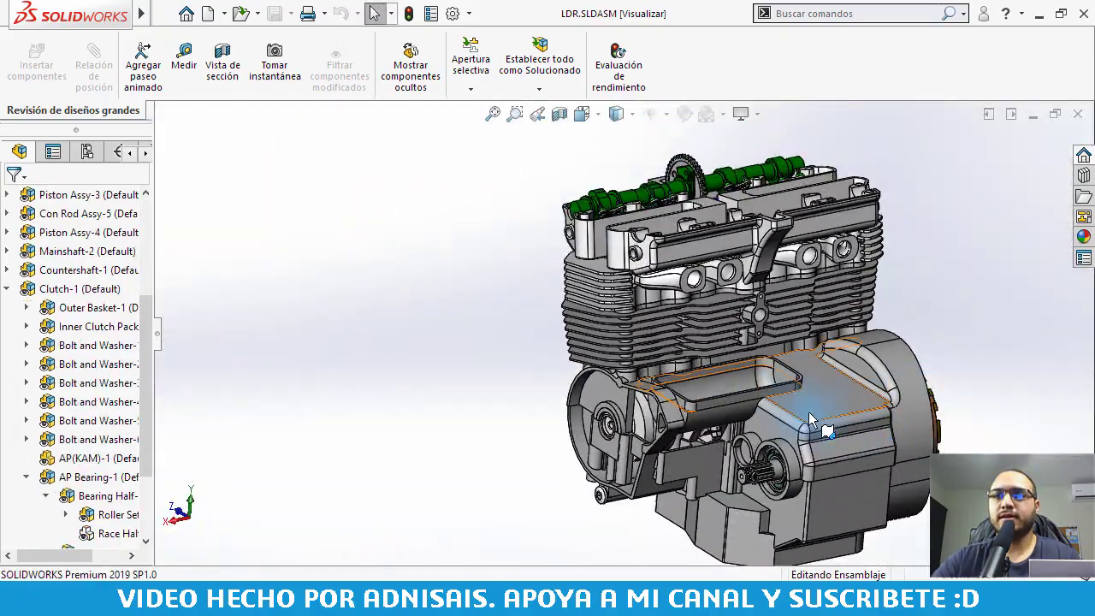
Hide the bottom case with Tab and orbit to inspect the exposed gears and cylinder head.
{"action": "key", "text": "Tab"}
{"action": "mouse_move", "coordinate": [835, 403]}
{"action": "middle_mouse_down"}
{"action": "mouse_move", "coordinate": [837, 356]}
{"action": "mouse_move", "coordinate": [861, 309]}
{"action": "middle_mouse_up"}
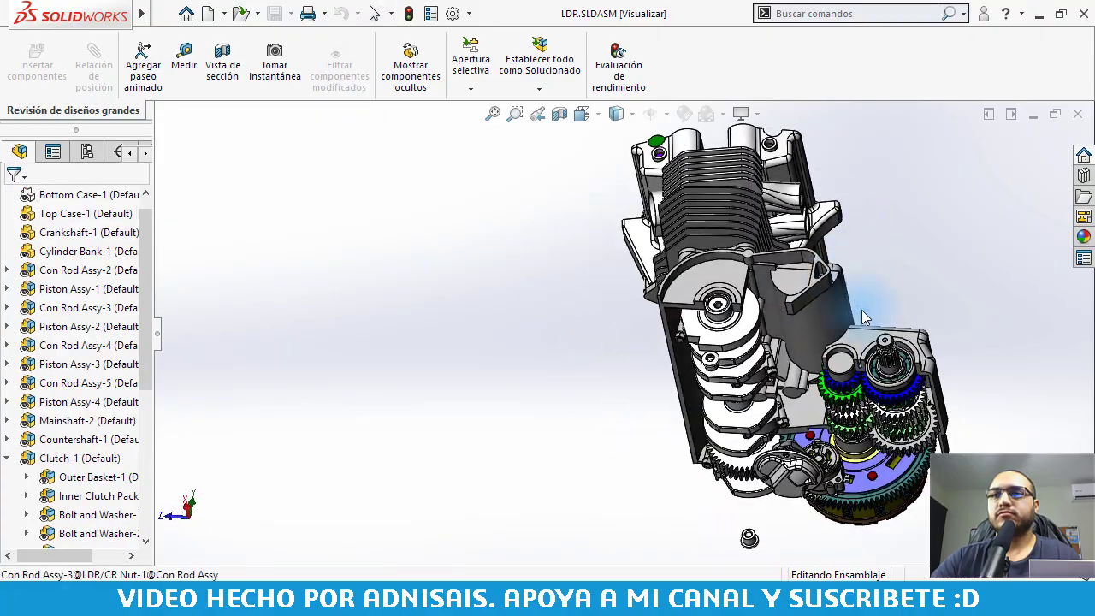
{"action": "scroll", "coordinate": [862, 310], "scroll_direction": "down", "scroll_amount": 3}
{"action": "scroll", "coordinate": [633, 421], "scroll_direction": "up", "scroll_amount": 2}
{"action": "scroll", "coordinate": [634, 421], "scroll_direction": "up", "scroll_amount": 2}
{"action": "middle_click_drag", "start_coordinate": [631, 421], "coordinate": [577, 415]}
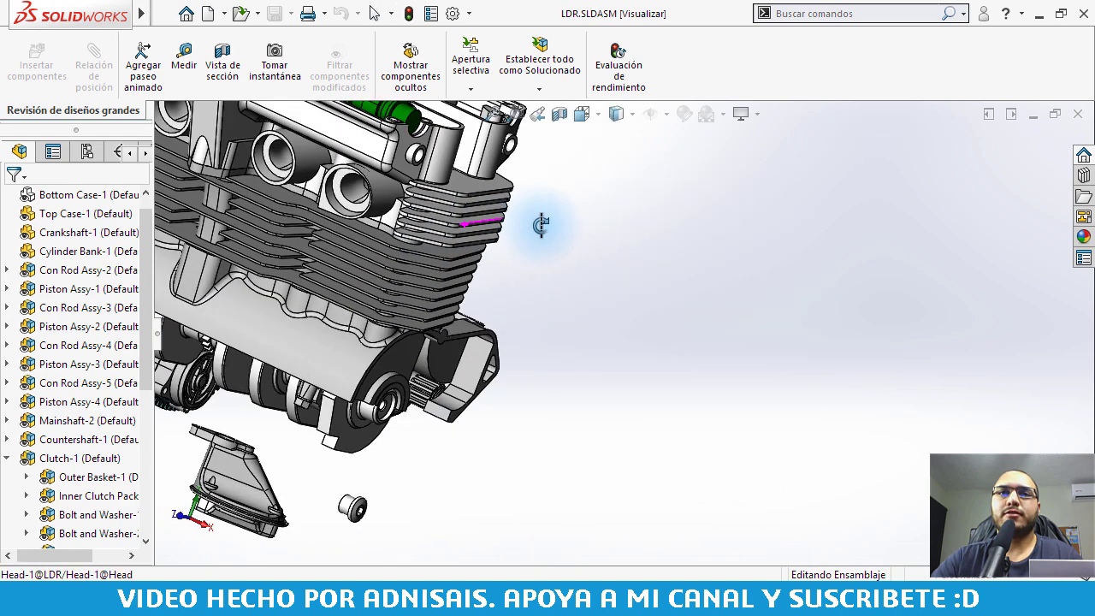
{"action": "middle_click_drag", "start_coordinate": [578, 414], "coordinate": [499, 267]}
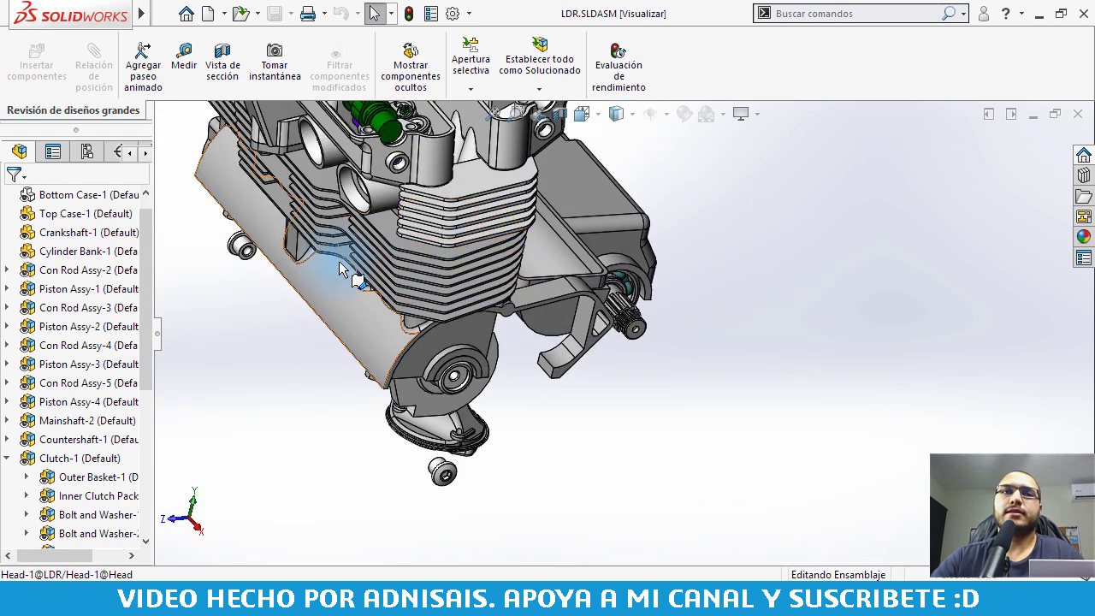
Select Top Case-1 in the FeatureManager tree and bring up its right-click context toolbar.
{"action": "left_click", "coordinate": [62, 214]}
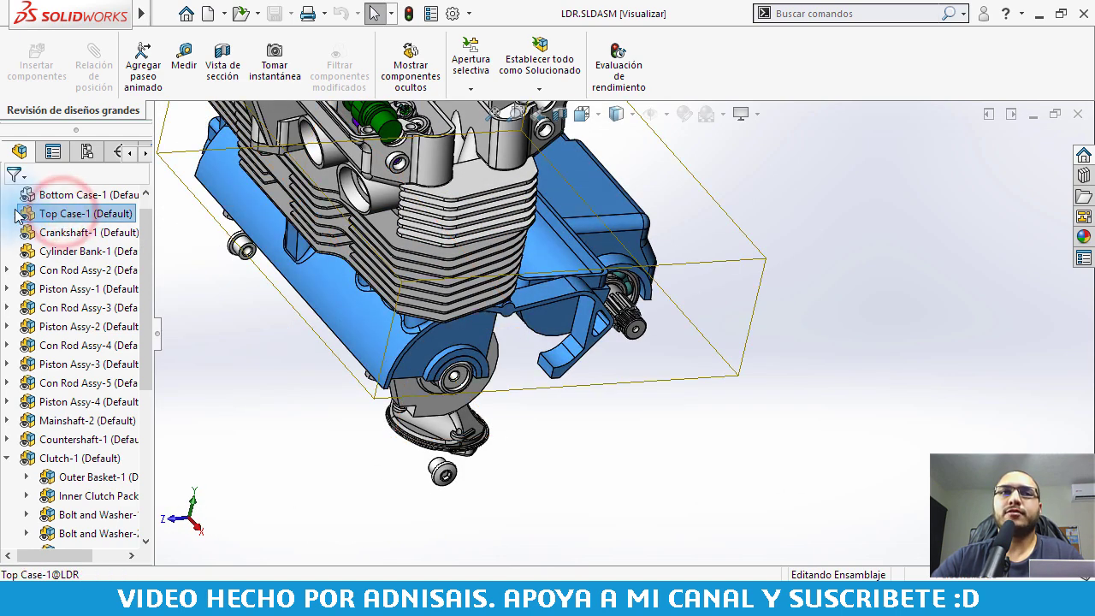
{"action": "left_click", "coordinate": [13, 219]}
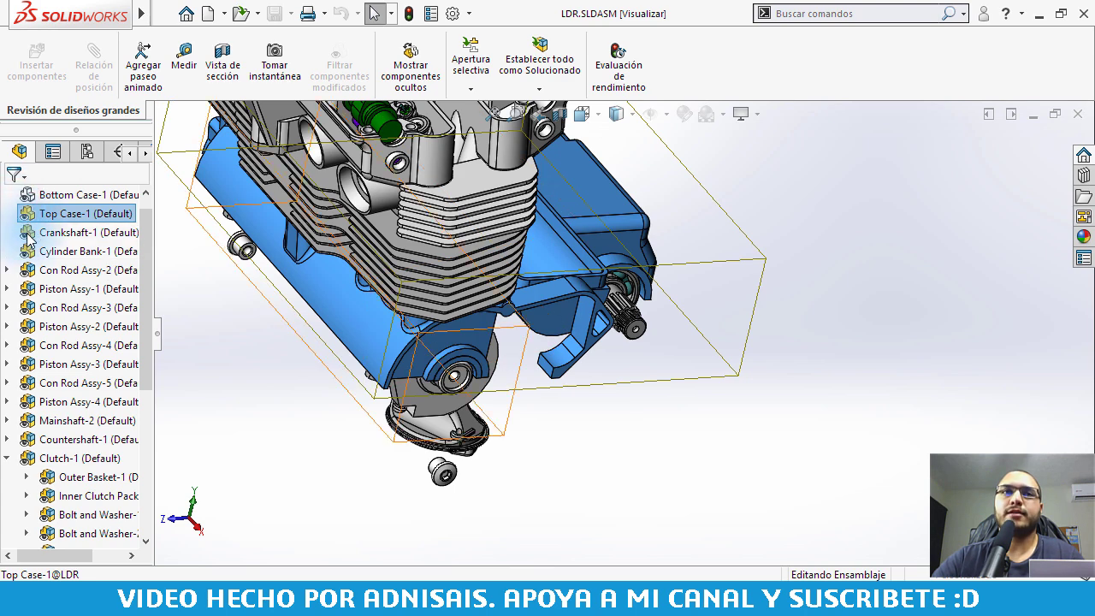
{"action": "scroll", "coordinate": [622, 334], "scroll_direction": "up", "scroll_amount": 5}
{"action": "middle_click_drag", "start_coordinate": [552, 308], "coordinate": [553, 209]}
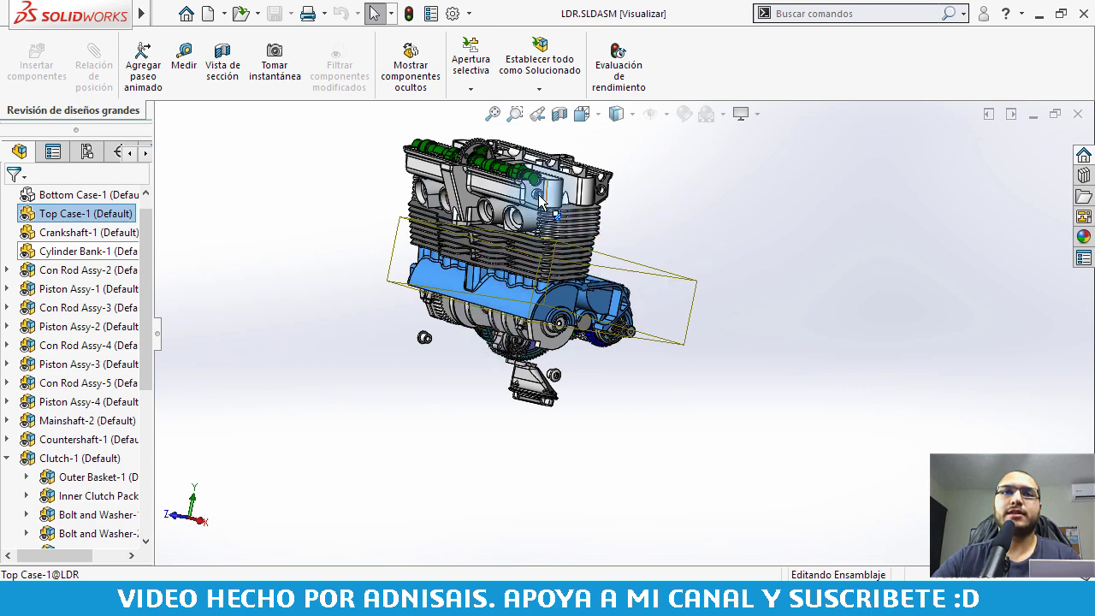
{"action": "middle_click_drag", "start_coordinate": [556, 257], "coordinate": [525, 304]}
{"action": "scroll", "coordinate": [524, 304], "scroll_direction": "down", "scroll_amount": 3}
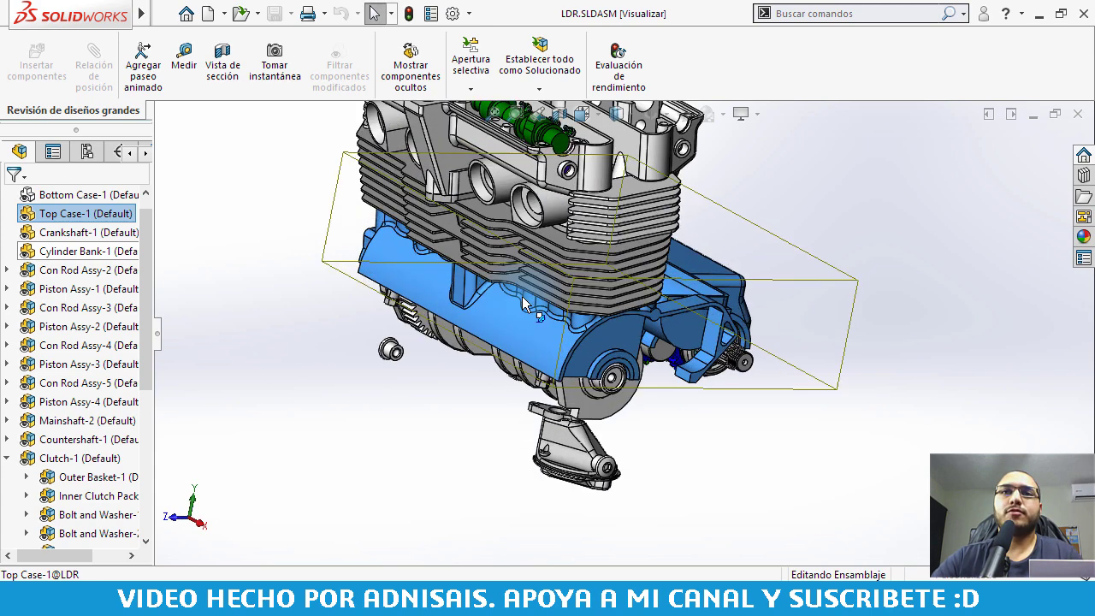
{"action": "right_click", "coordinate": [77, 214]}
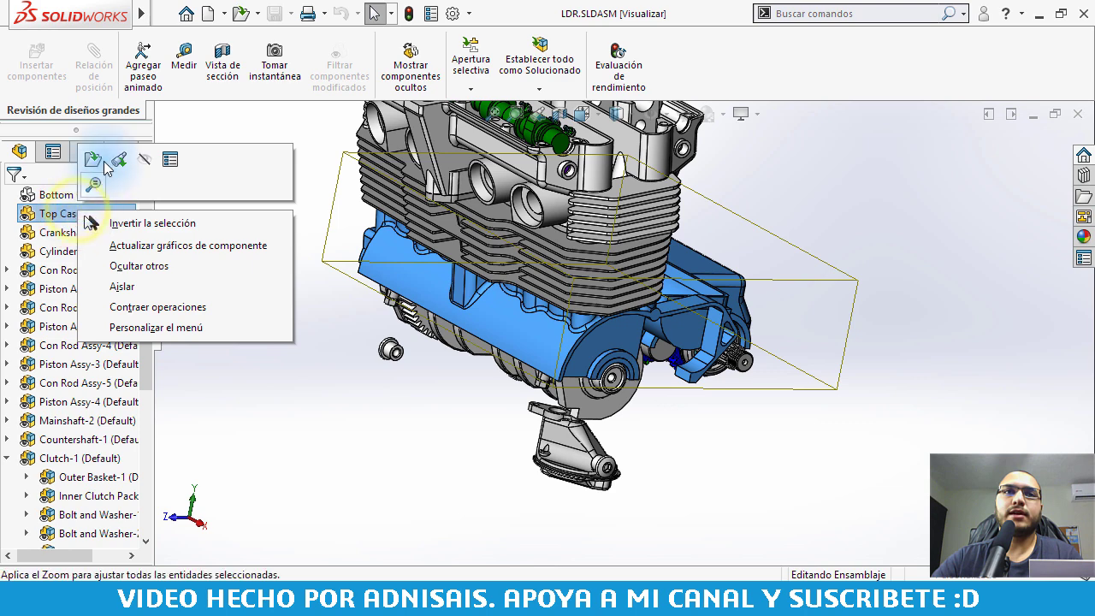
Open the Top Case part as its own document, tilt it, then Ctrl+Tab back to LDR.SLDASM.
{"action": "left_click", "coordinate": [92, 159]}
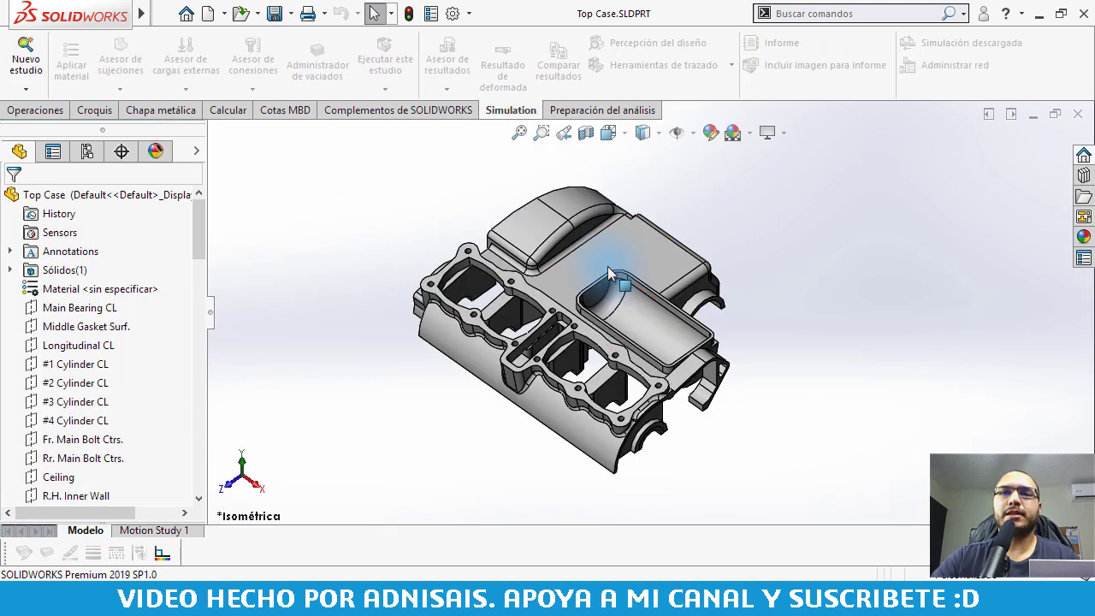
{"action": "middle_click_drag", "start_coordinate": [618, 278], "coordinate": [609, 245]}
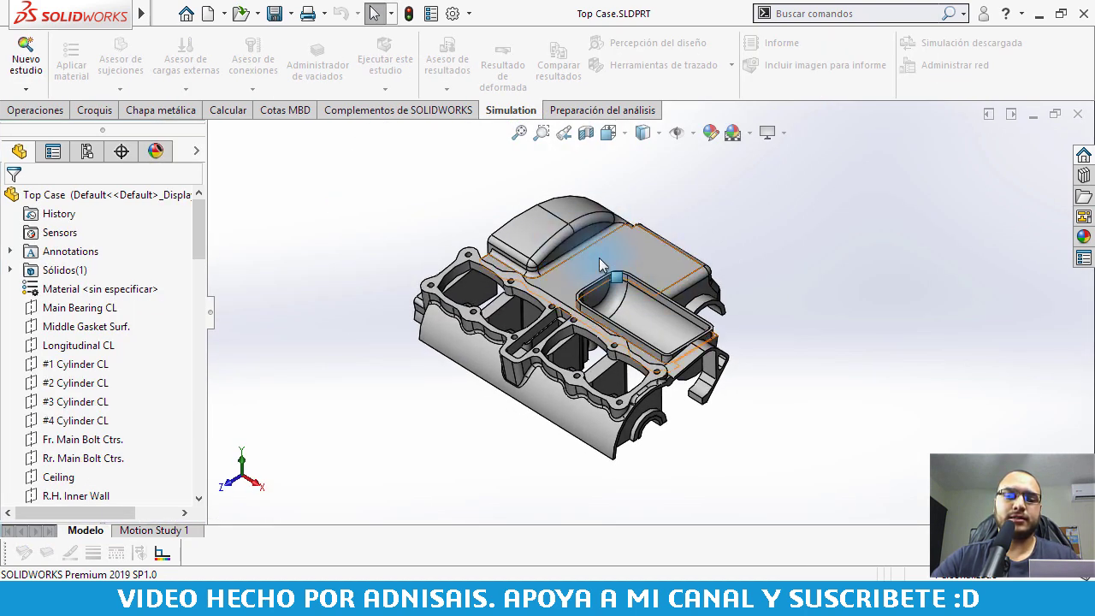
{"action": "key", "text": "ctrl+Tab"}
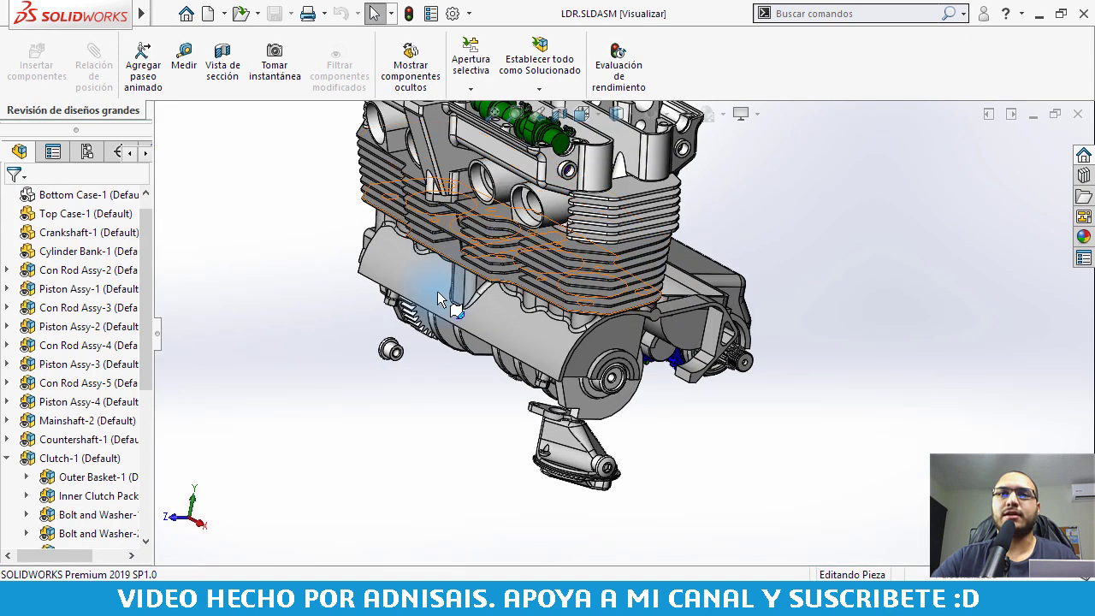
{"action": "left_click", "coordinate": [886, 315]}
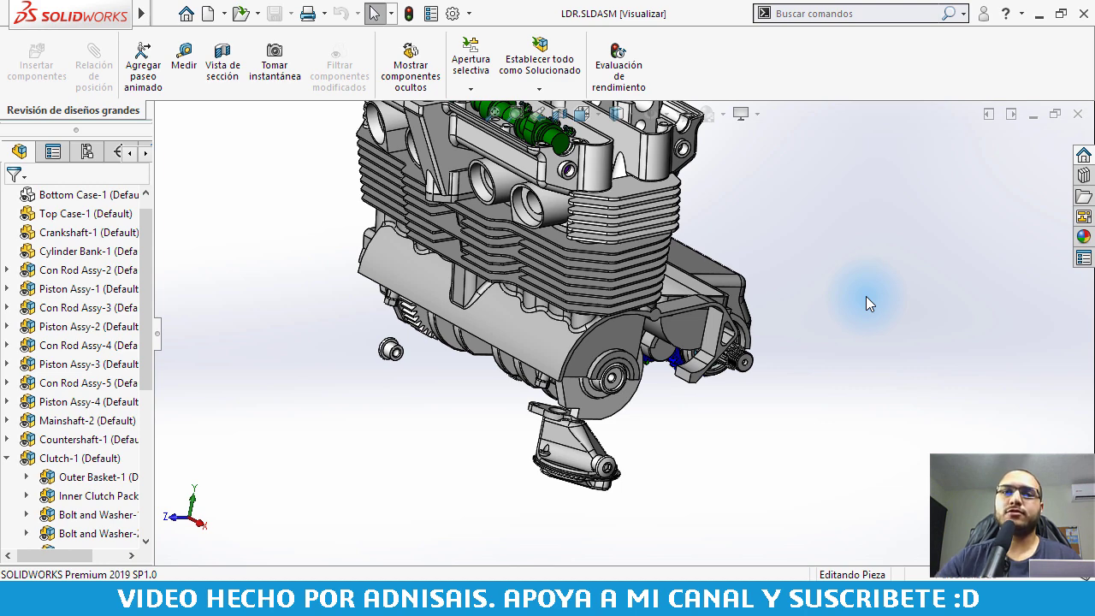
Bring Chrome forward and go back from the Adnisais checkout page to the cart page.
{"action": "key", "text": "alt+Tab"}
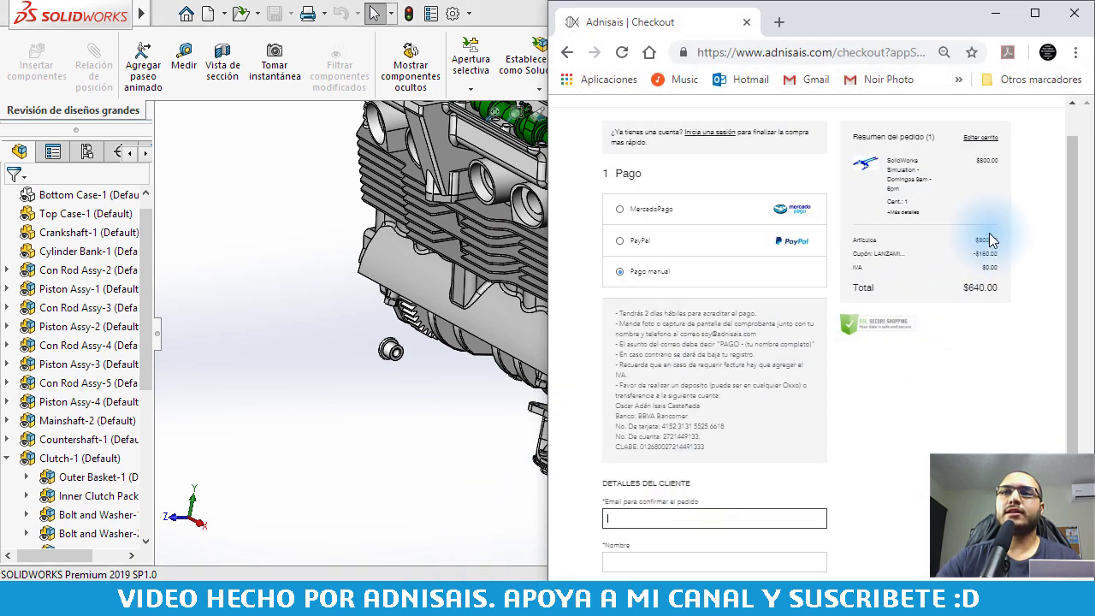
{"action": "scroll", "coordinate": [893, 205], "scroll_direction": "up", "scroll_amount": 1}
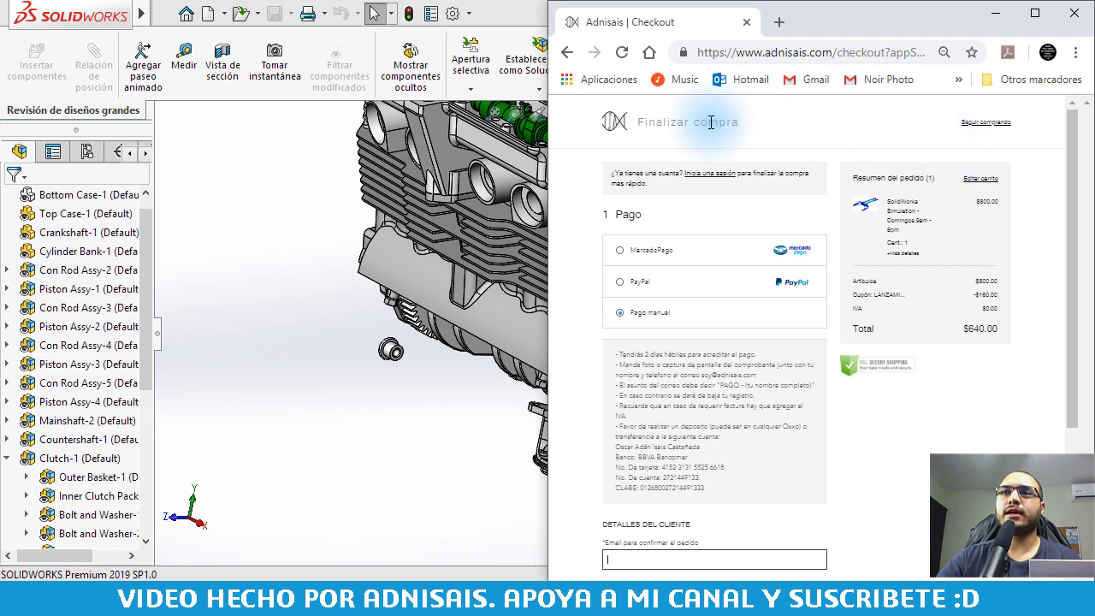
{"action": "left_click", "coordinate": [314, 163]}
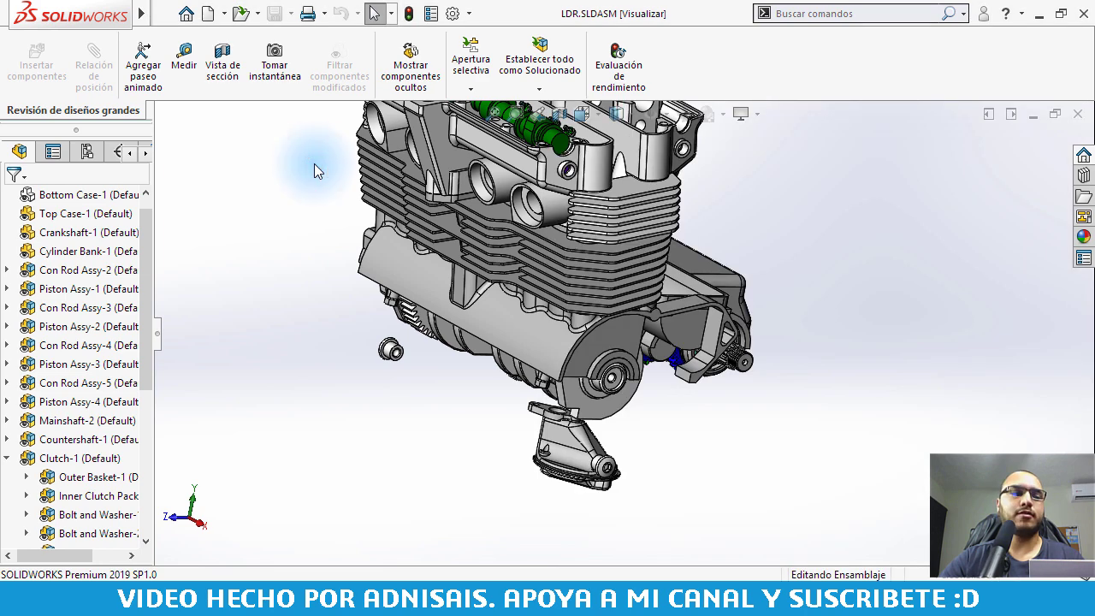
{"action": "left_click", "coordinate": [422, 572]}
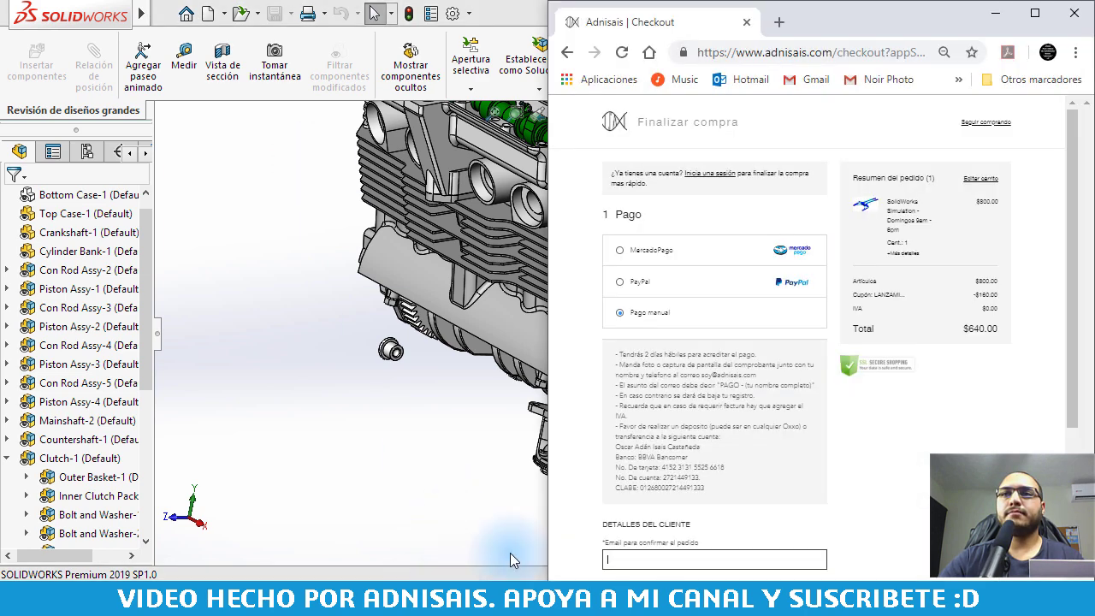
{"action": "left_click", "coordinate": [567, 52]}
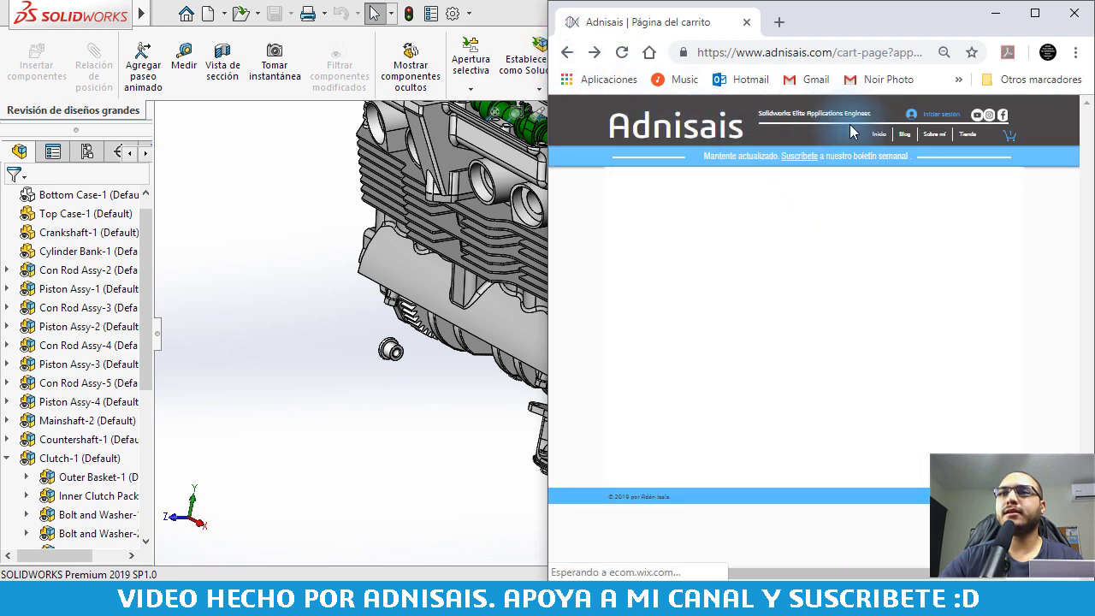
Open the Adnisais Sobre mí page and step backward through its photo gallery.
{"action": "left_click", "coordinate": [931, 138]}
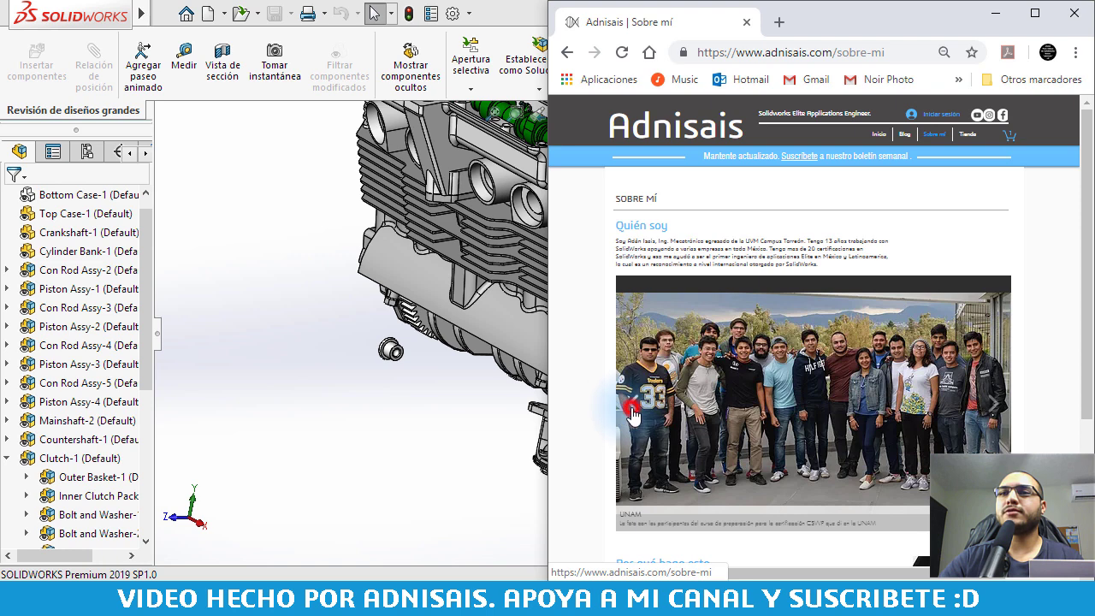
{"action": "left_click", "coordinate": [634, 411]}
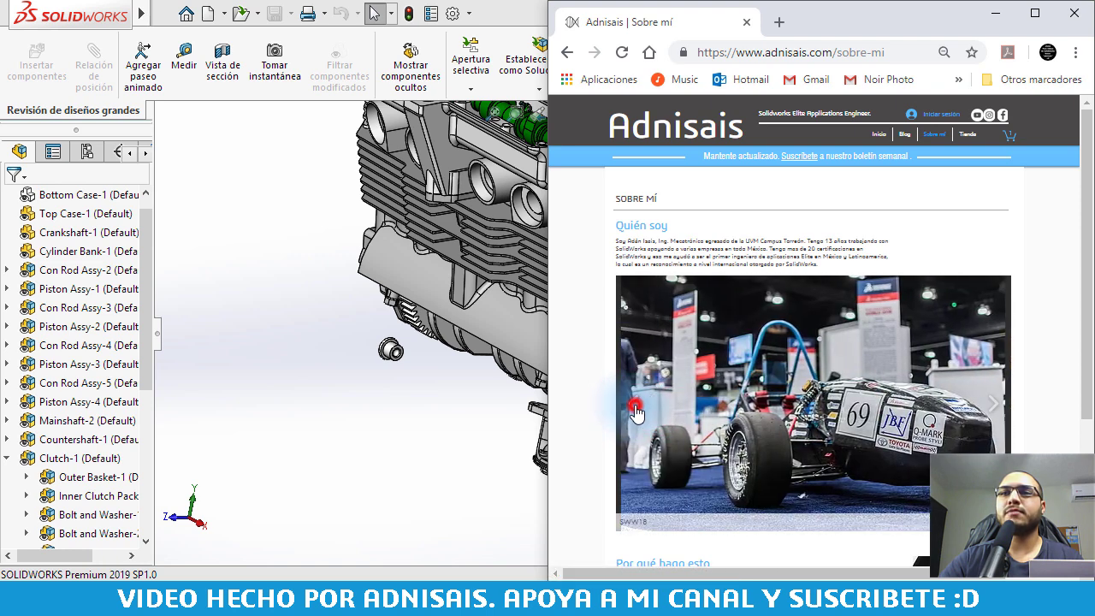
{"action": "left_click", "coordinate": [634, 409]}
{"action": "left_click", "coordinate": [635, 409]}
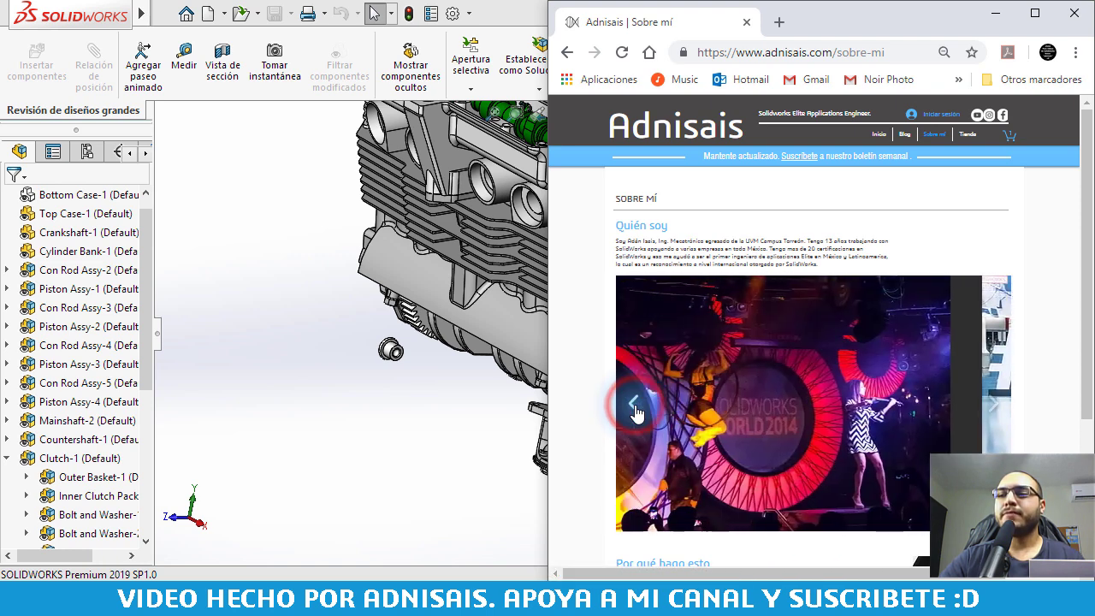
{"action": "left_click", "coordinate": [635, 409]}
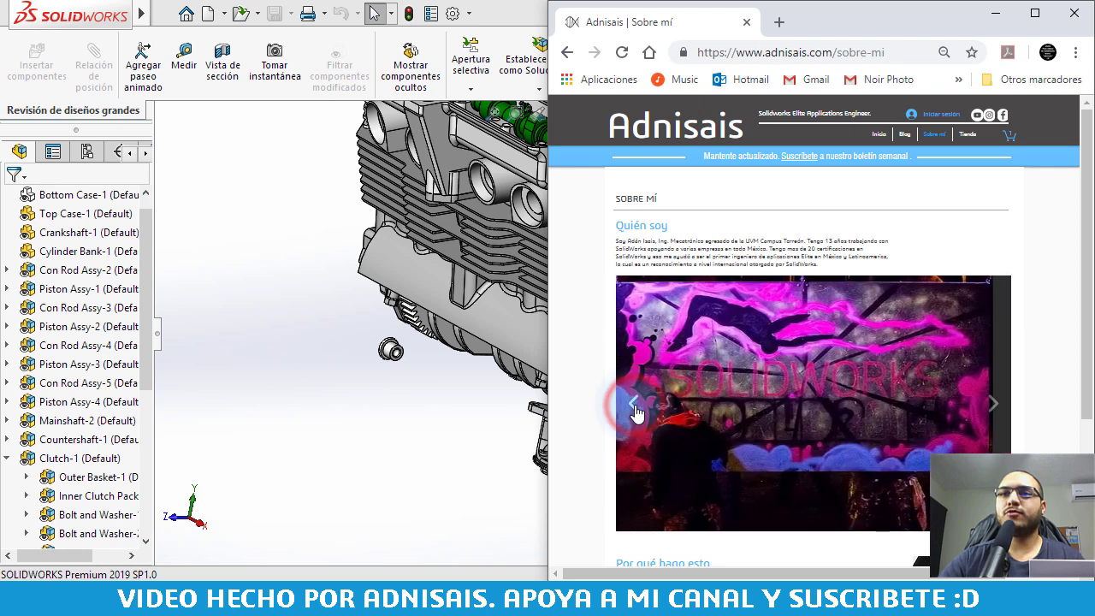
{"action": "left_click", "coordinate": [635, 409]}
{"action": "left_click", "coordinate": [635, 409]}
{"action": "left_click", "coordinate": [635, 409]}
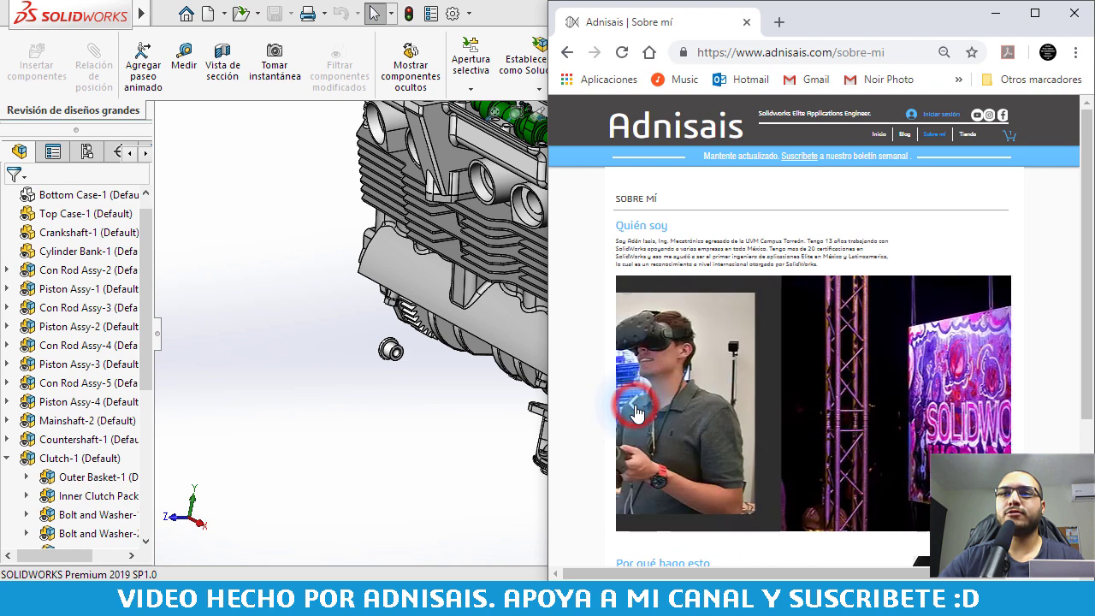
{"action": "left_click", "coordinate": [635, 409]}
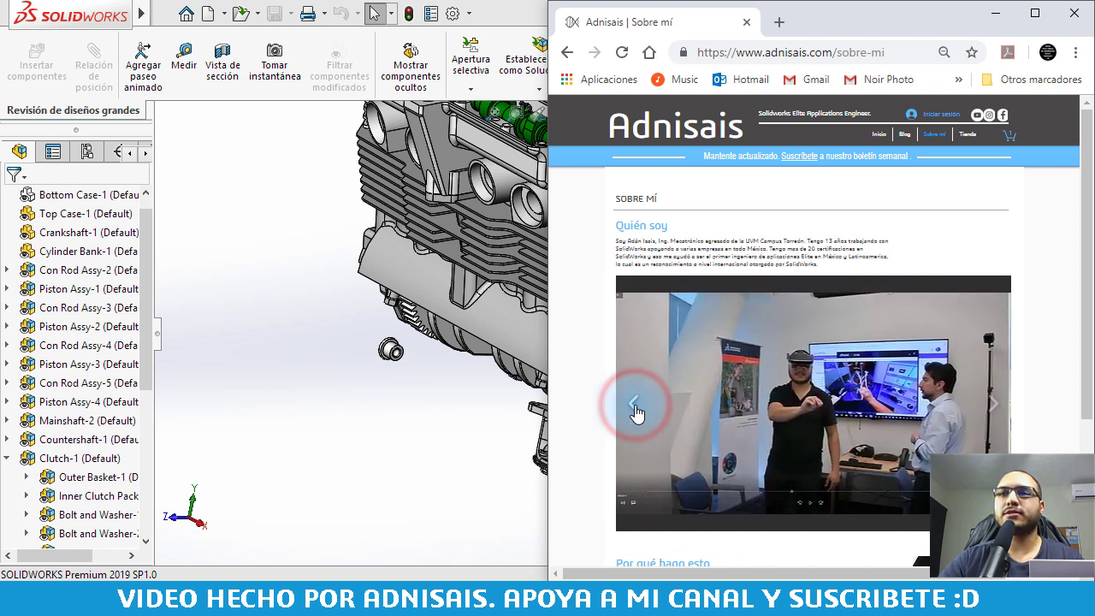
{"action": "left_click", "coordinate": [635, 409]}
{"action": "left_click", "coordinate": [635, 409]}
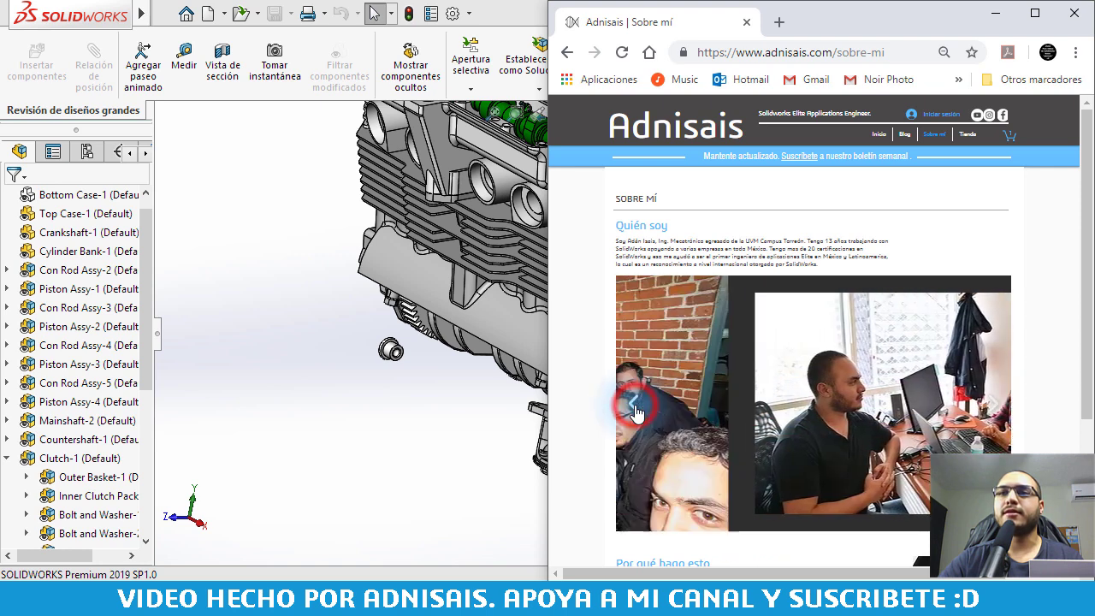
{"action": "left_click", "coordinate": [635, 409]}
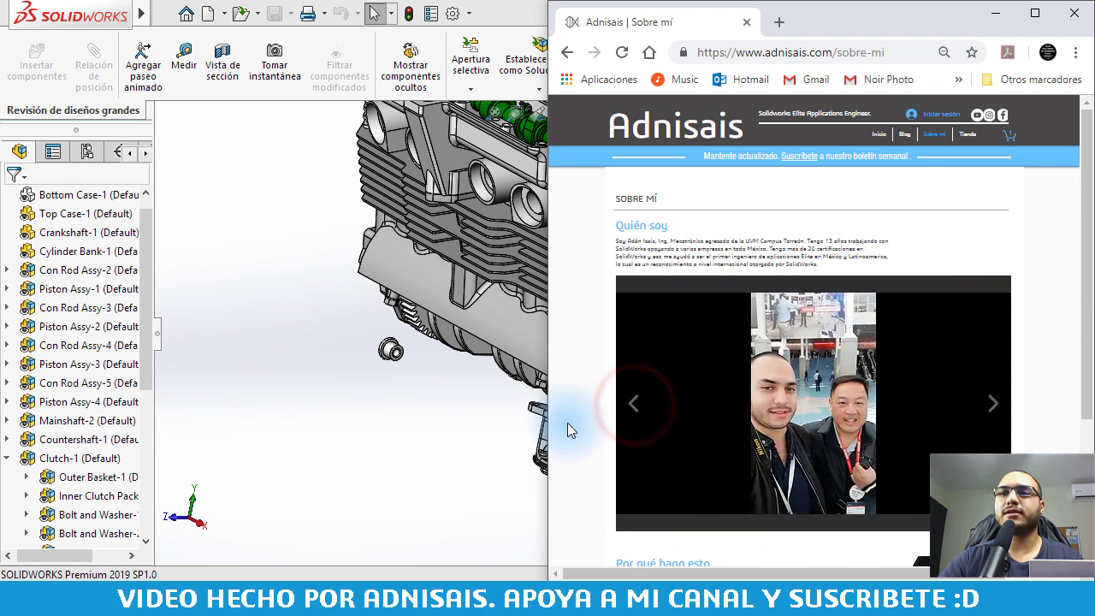
{"action": "left_click", "coordinate": [633, 400]}
{"action": "left_click", "coordinate": [633, 402]}
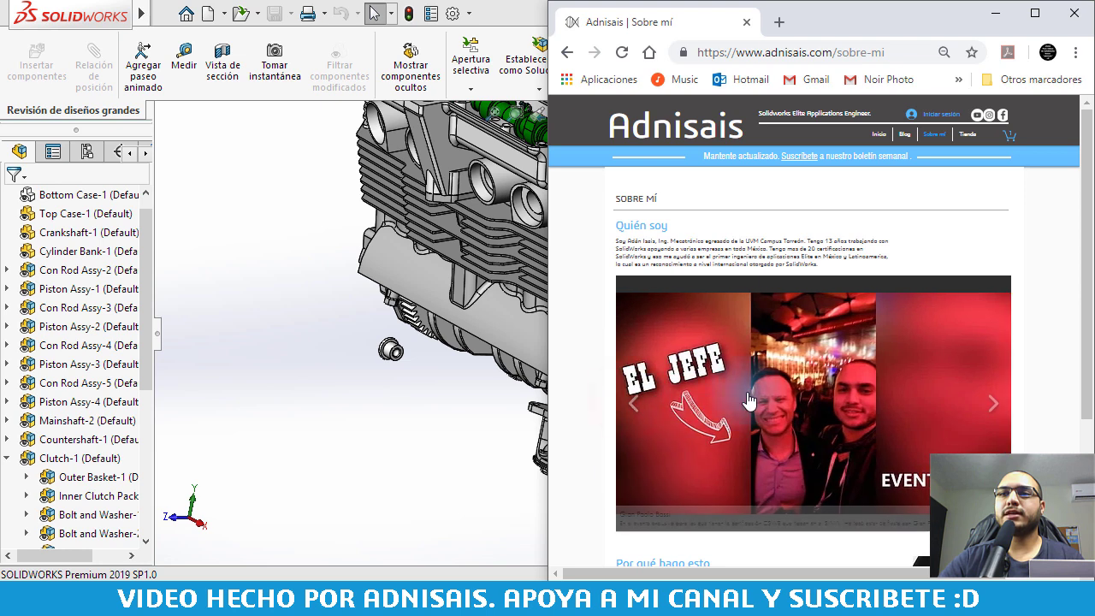
{"action": "left_click", "coordinate": [636, 406]}
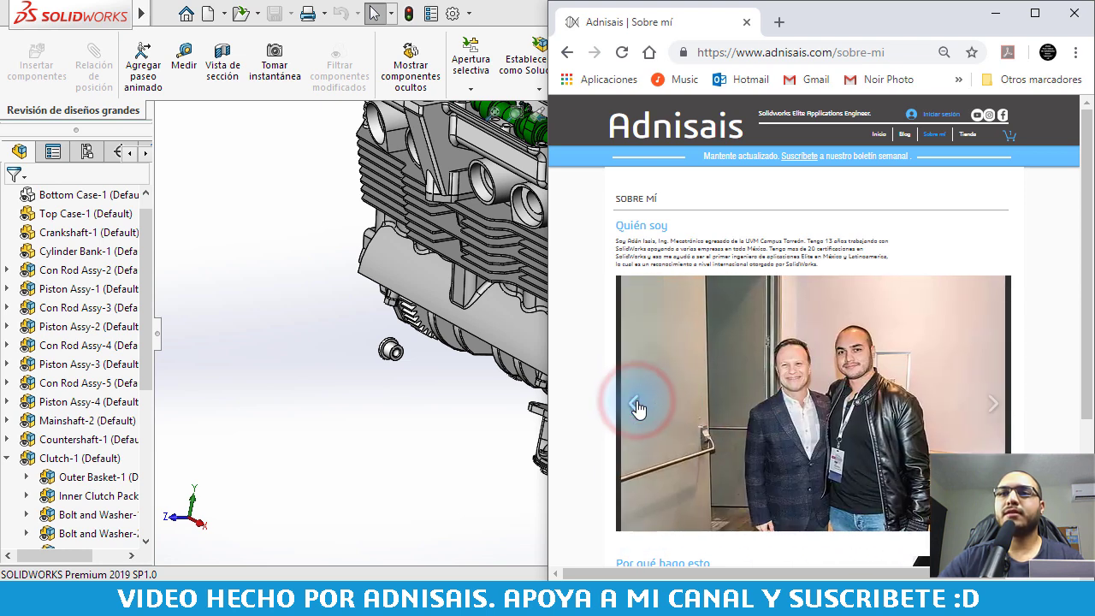
{"action": "left_click", "coordinate": [636, 404]}
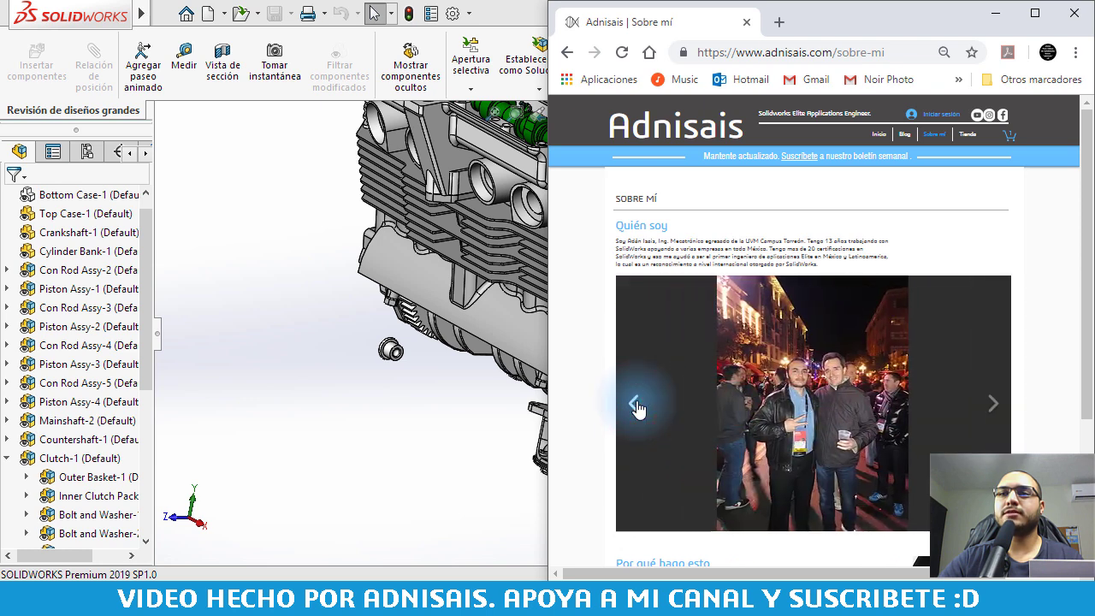
{"action": "left_click", "coordinate": [637, 406]}
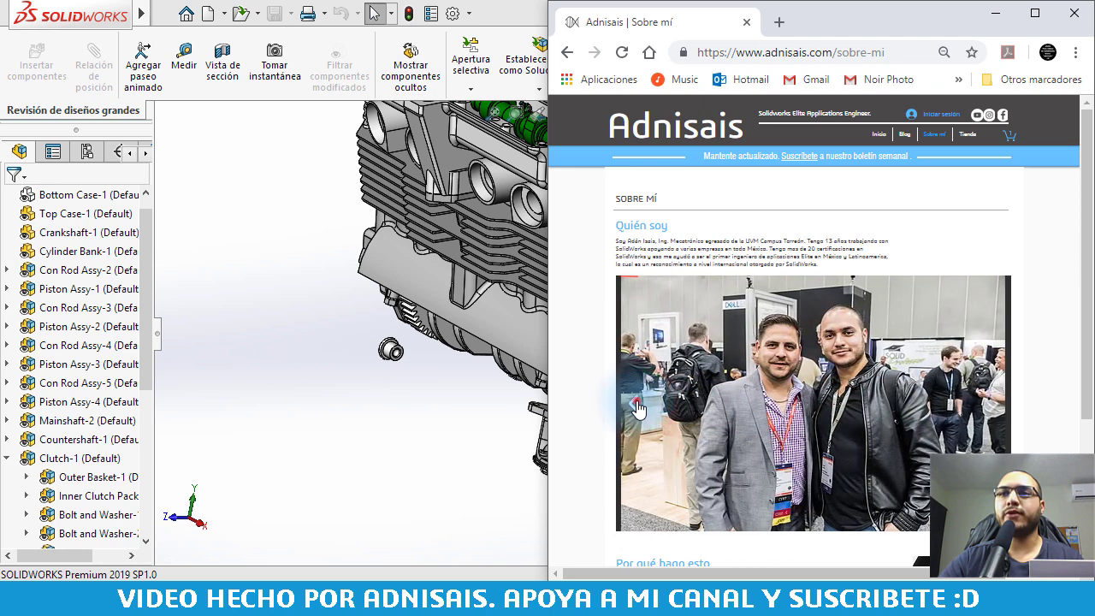
{"action": "left_click", "coordinate": [637, 406]}
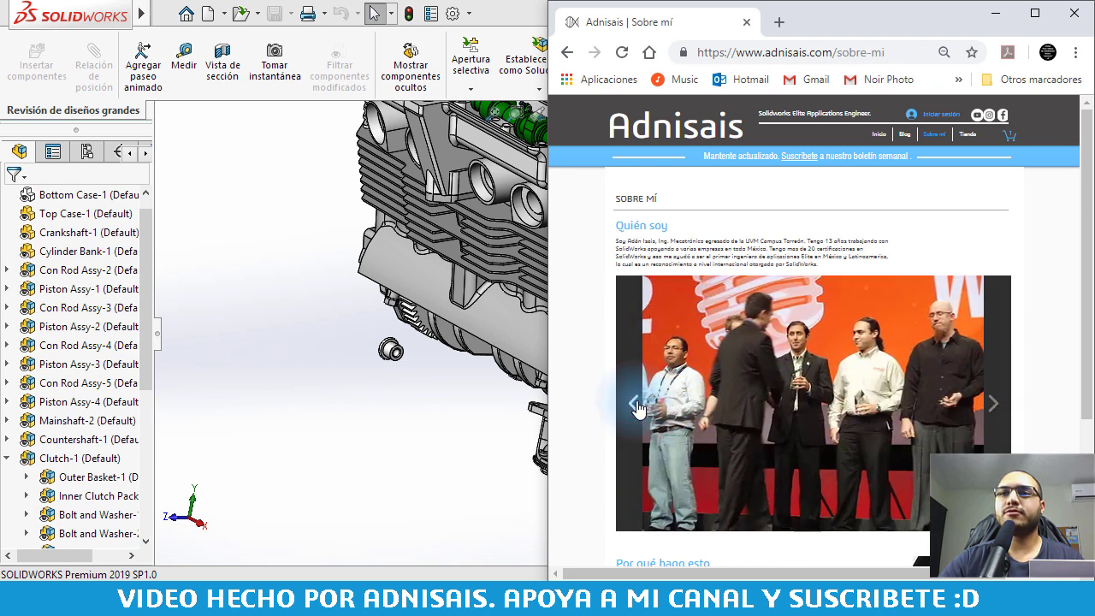
{"action": "left_click", "coordinate": [637, 406]}
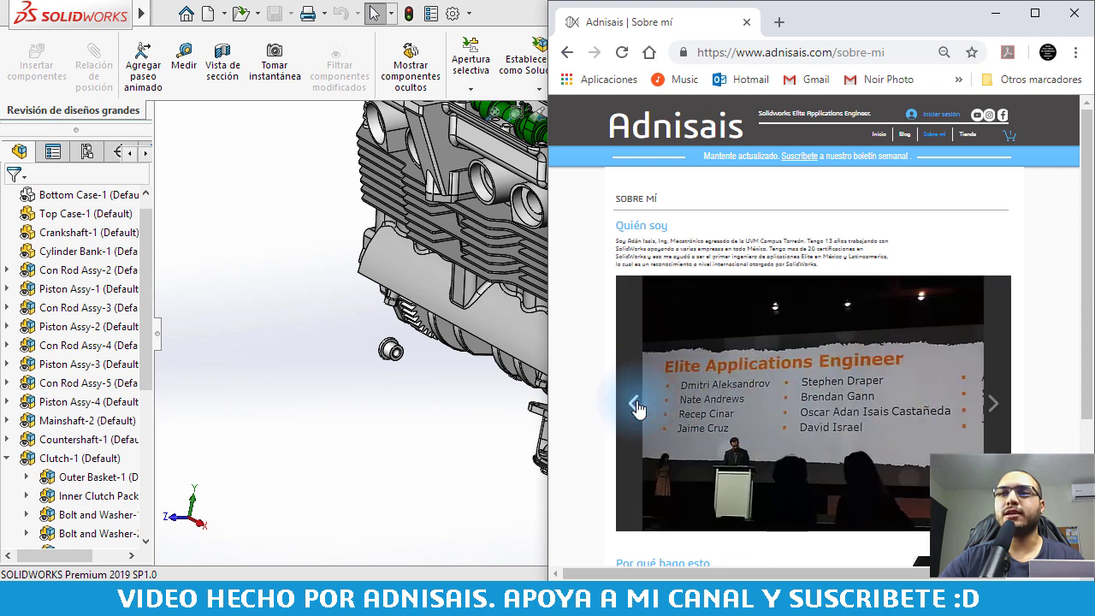
{"action": "left_click", "coordinate": [637, 405]}
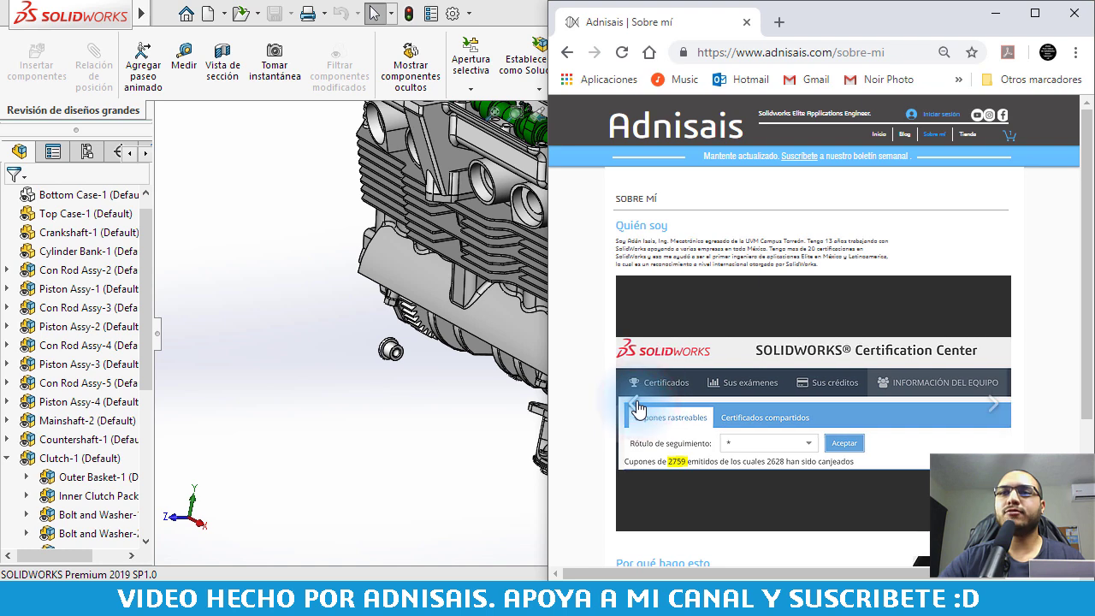
Step past the gallery's certificates slide, then open the Tienda page listing SolidWorks courses.
{"action": "left_click", "coordinate": [636, 405]}
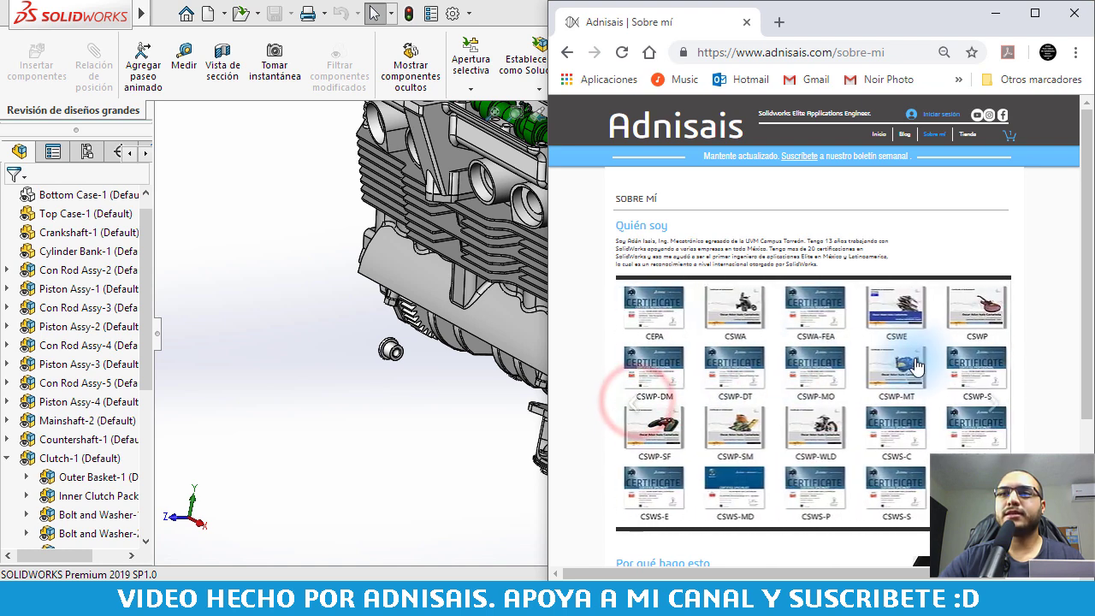
{"action": "left_click", "coordinate": [634, 407]}
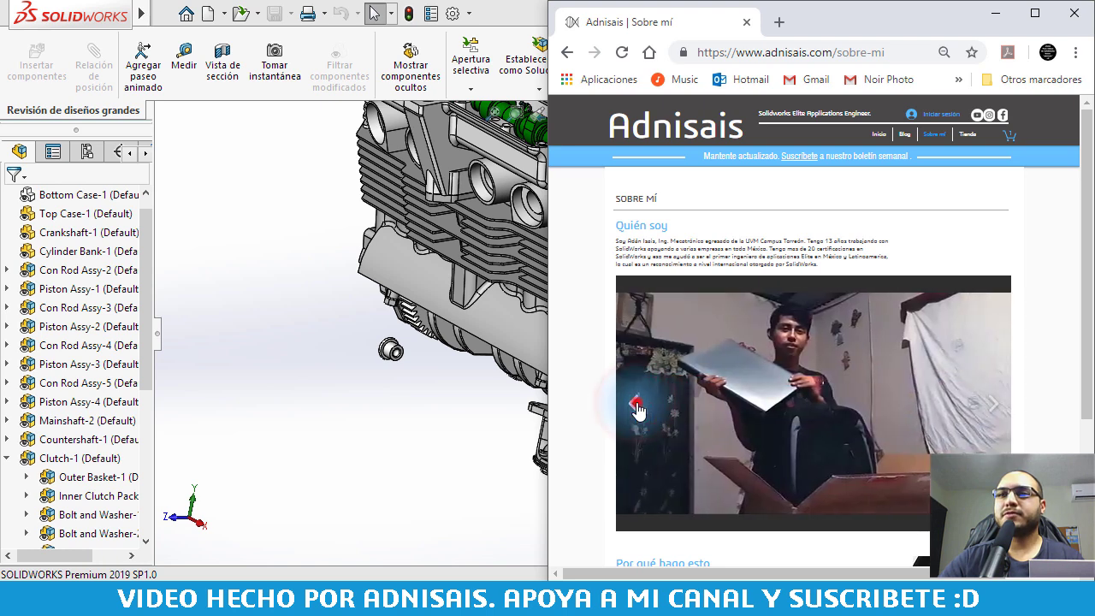
{"action": "left_click", "coordinate": [635, 404]}
{"action": "left_click", "coordinate": [968, 134]}
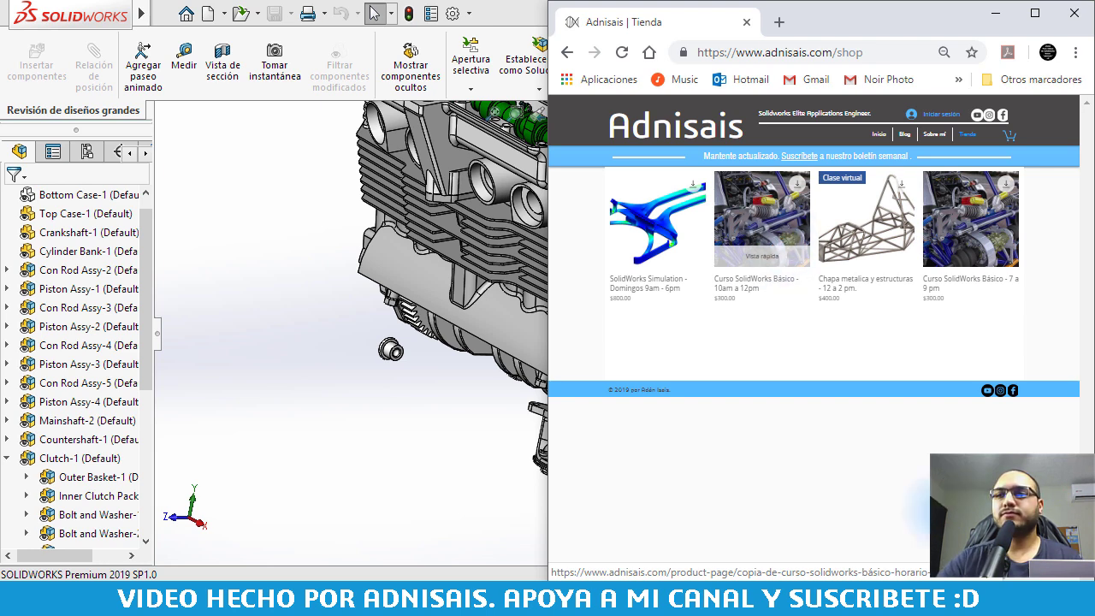
{"action": "left_click", "coordinate": [629, 578]}
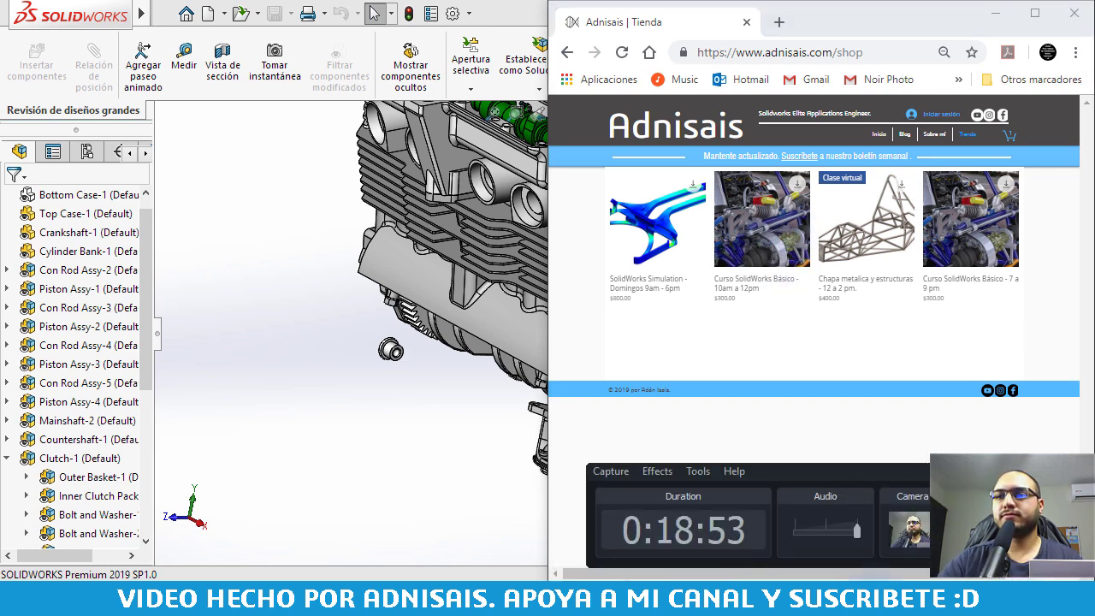